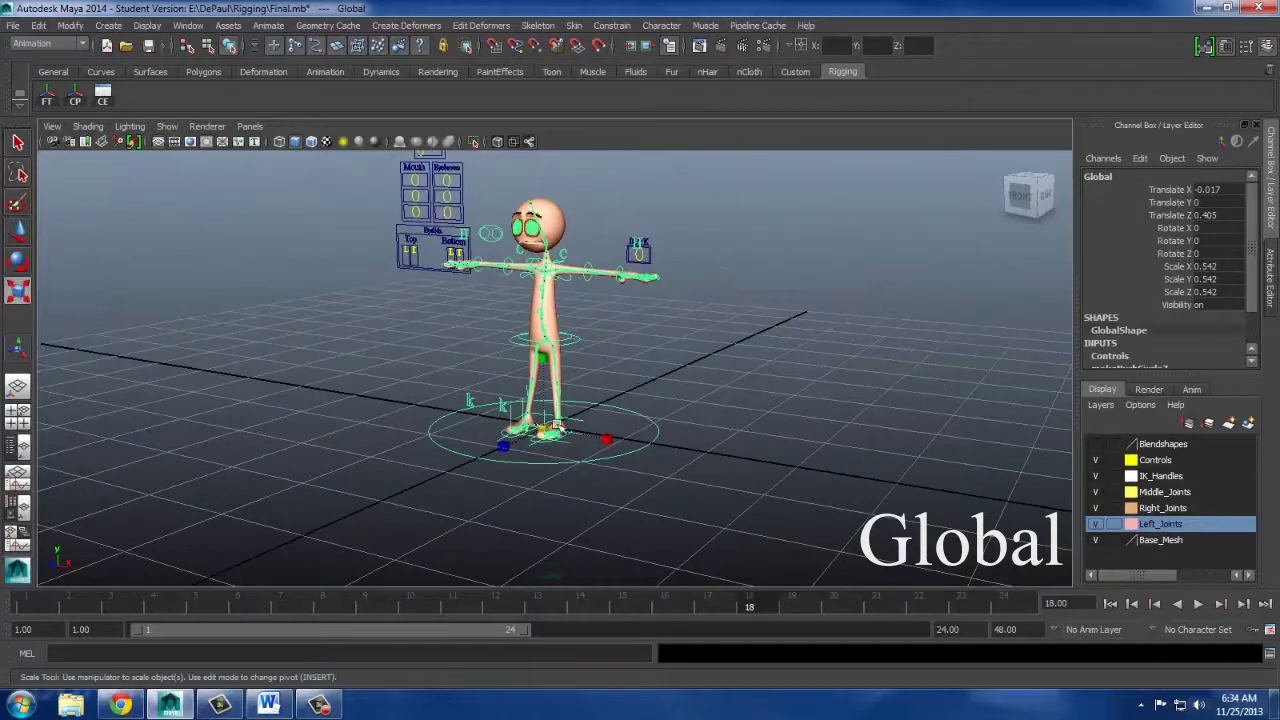
# Undo the recent scale changes on the character's Global control.
pyautogui.hotkey('ctrl', 'z')
pyautogui.hotkey('ctrl', 'z')
pyautogui.hotkey('ctrl', 'z')
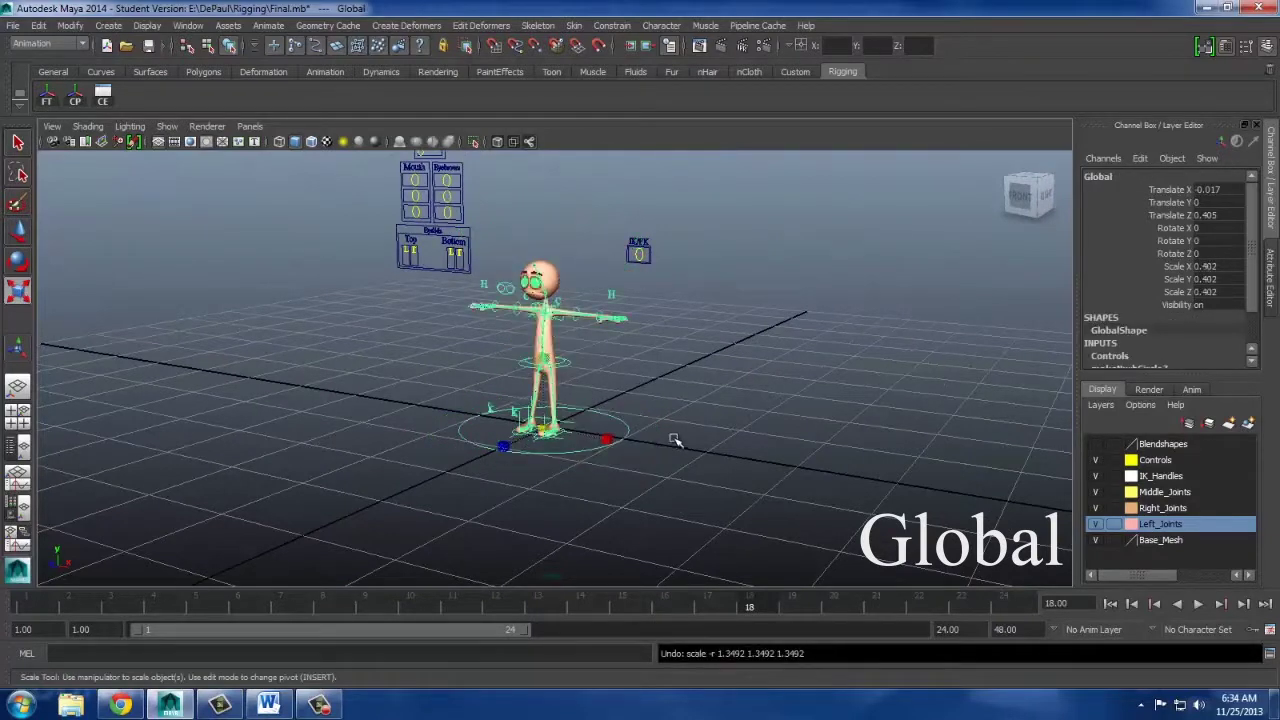
pyautogui.hotkey('ctrl', 'z')
pyautogui.scroll(5, 660, 440)
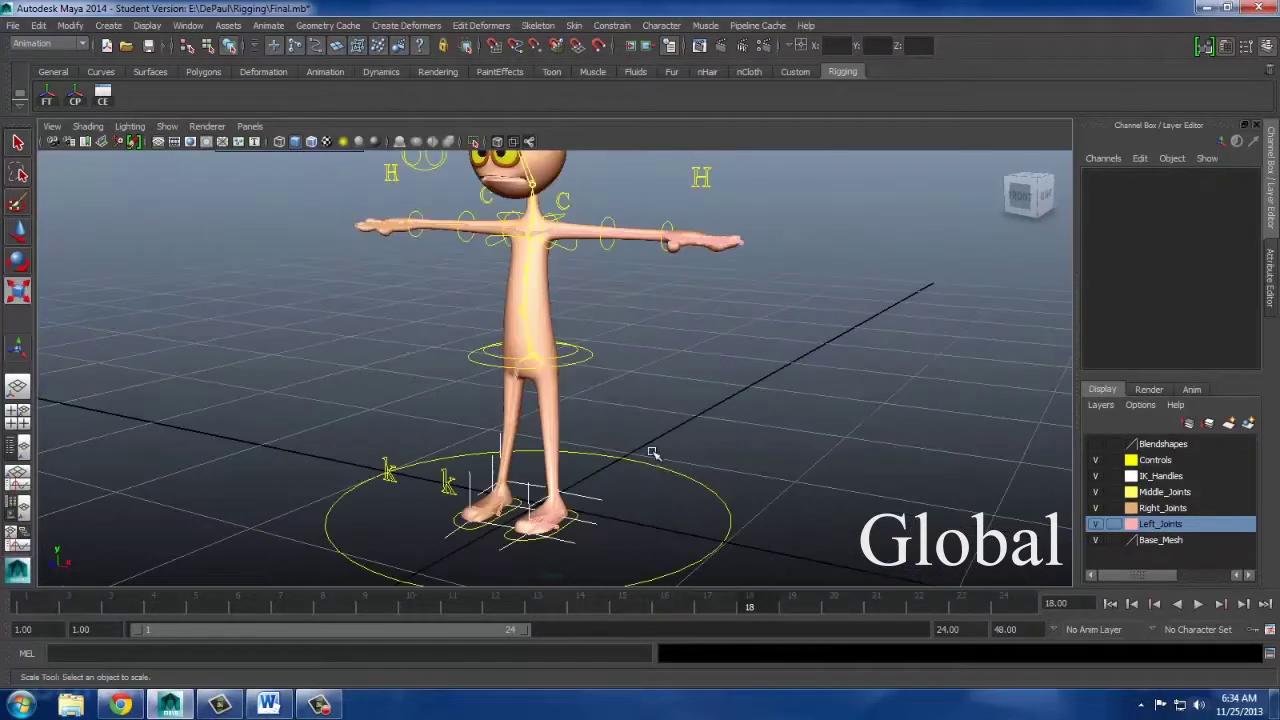
# Try moving the Global control back along Z and sideways along X, and undo both moves.
pyautogui.click(718, 476)
pyautogui.click(18, 231)
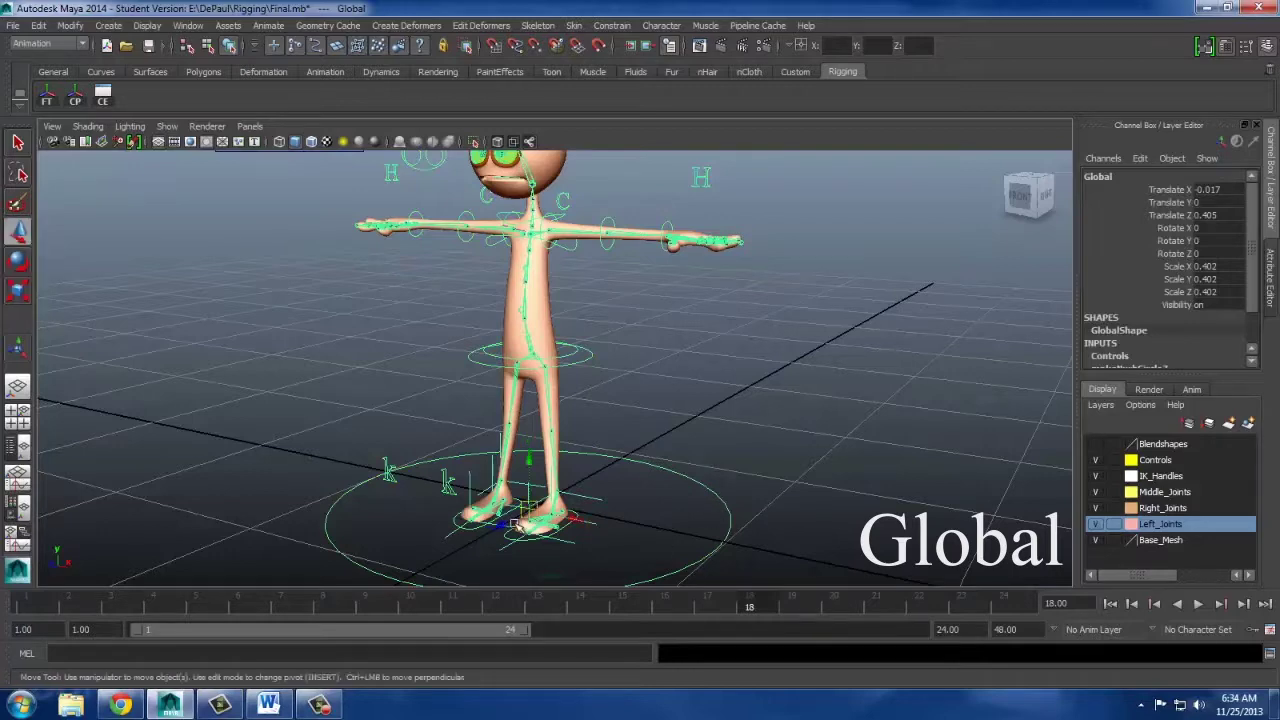
pyautogui.moveTo(513, 522); pyautogui.dragTo(867, 389)
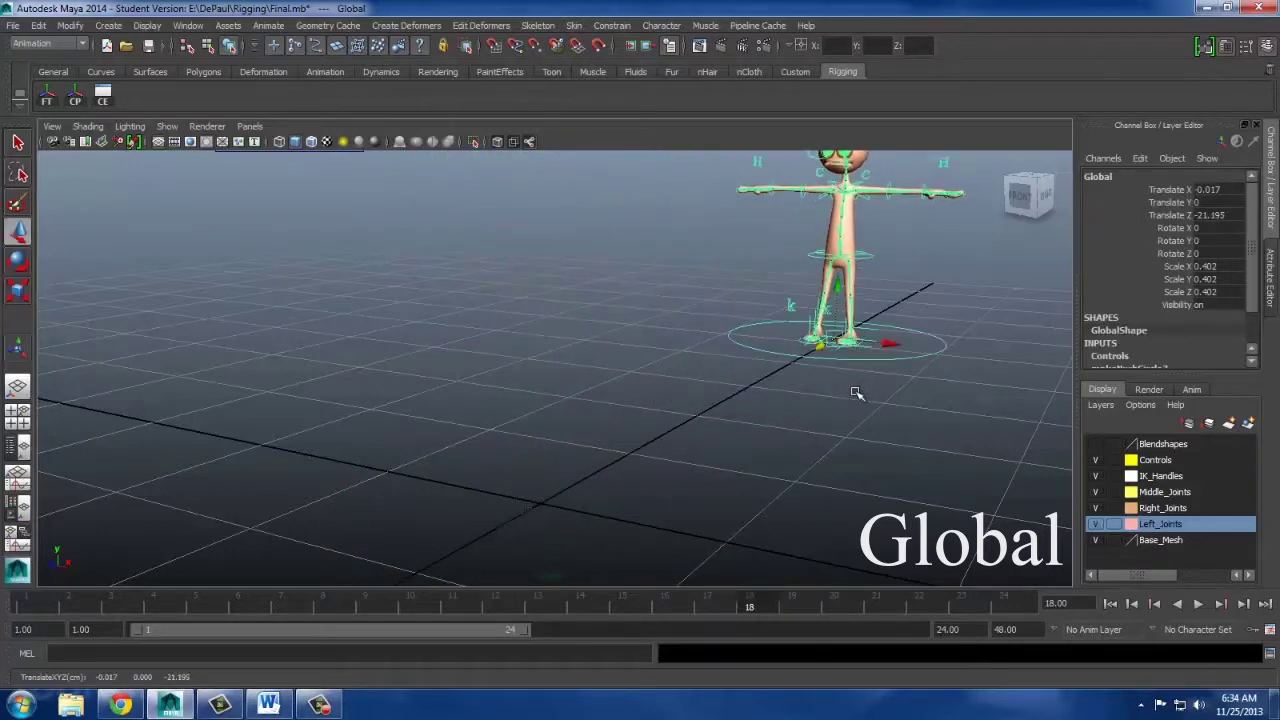
pyautogui.scroll(-2, 856, 393)
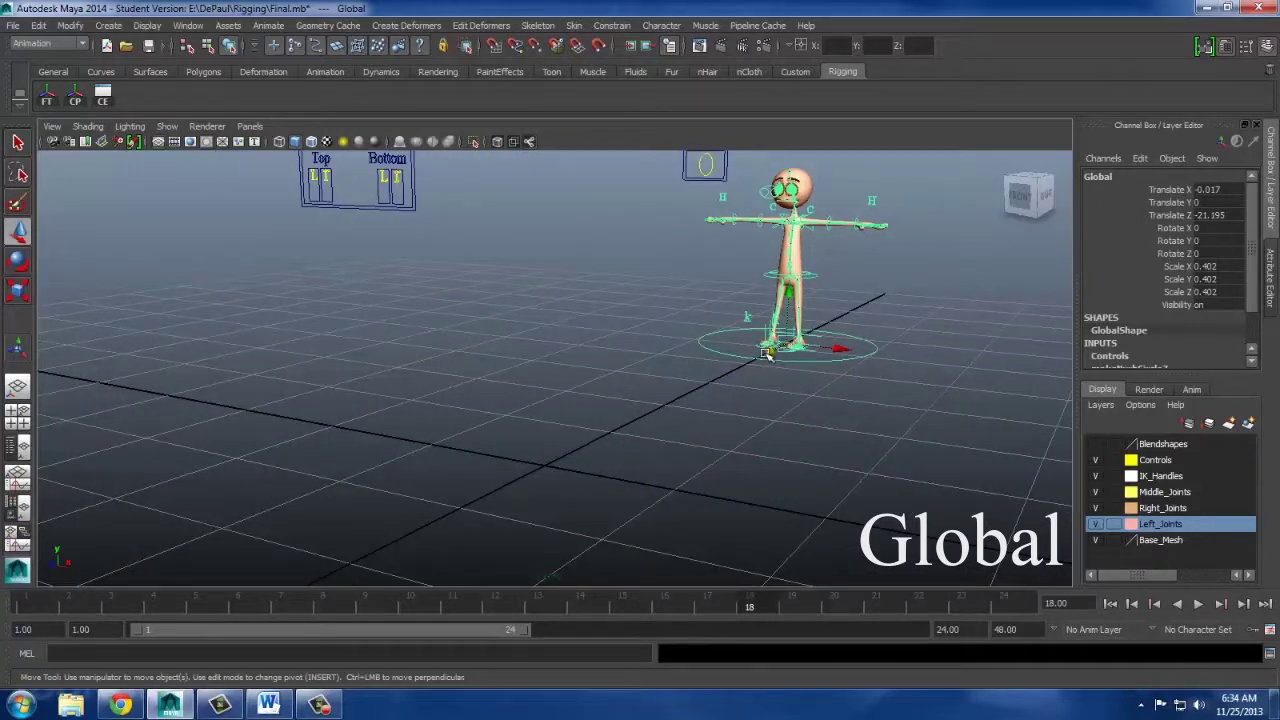
pyautogui.hotkey('ctrl', 'z')
pyautogui.moveTo(591, 469); pyautogui.dragTo(678, 497)
pyautogui.hotkey('ctrl', 'z')
pyautogui.hotkey('ctrl', 'z')
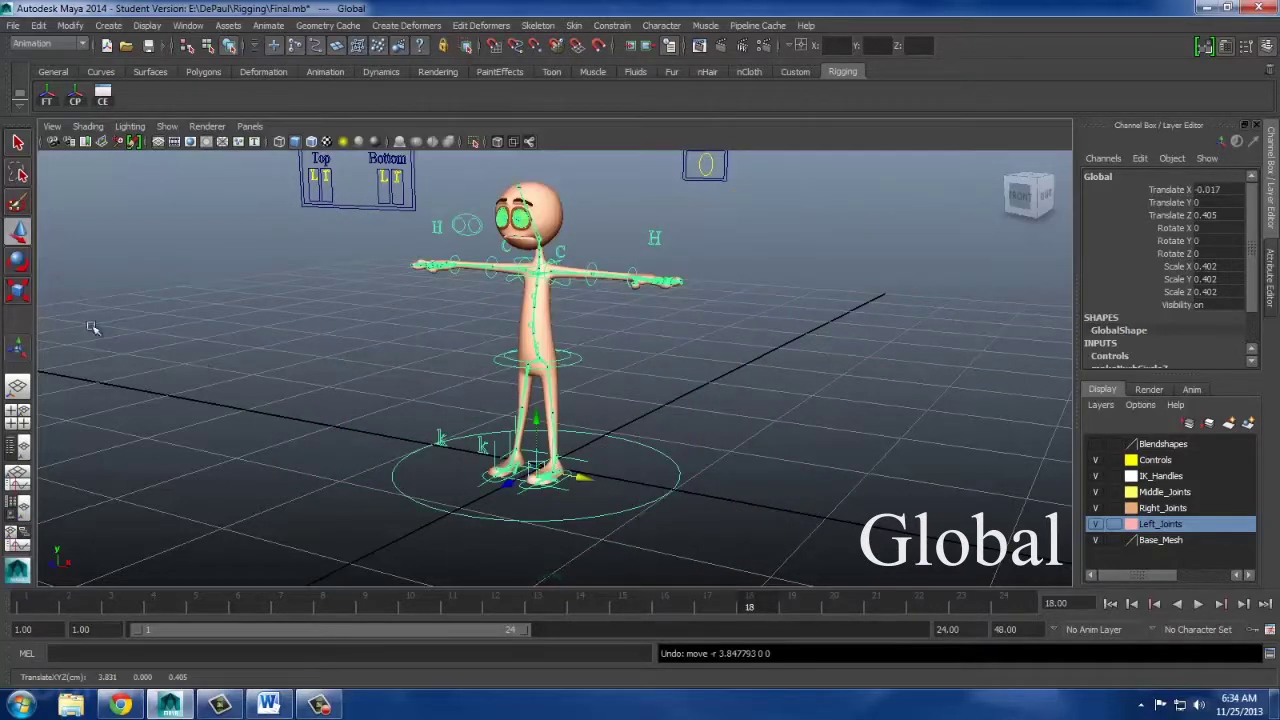
# Try scaling the Global control uniformly to about 0.5, and undo the scaling.
pyautogui.click(18, 290)
pyautogui.moveTo(534, 466); pyautogui.dragTo(648, 459)
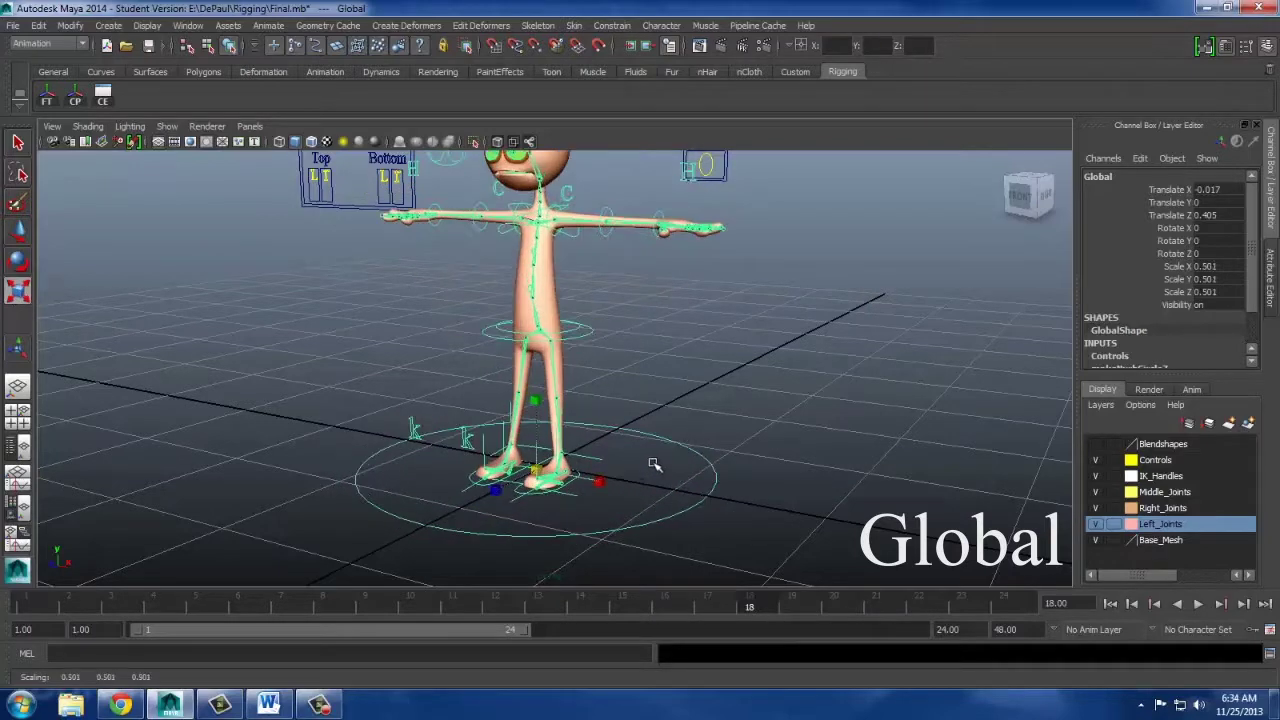
pyautogui.hotkey('ctrl', 'z')
# Set Translate X to 0 on the left foot control and on the right foot control.
pyautogui.scroll(5, 780, 459)
pyautogui.click(786, 473)
pyautogui.keyDown('alt'); pyautogui.moveTo(805, 467); pyautogui.dragTo(786, 325, button='middle'); pyautogui.keyUp('alt')
pyautogui.scroll(2, 754, 379)
pyautogui.keyDown('alt'); pyautogui.moveTo(732, 400); pyautogui.dragTo(708, 420); pyautogui.keyUp('alt')
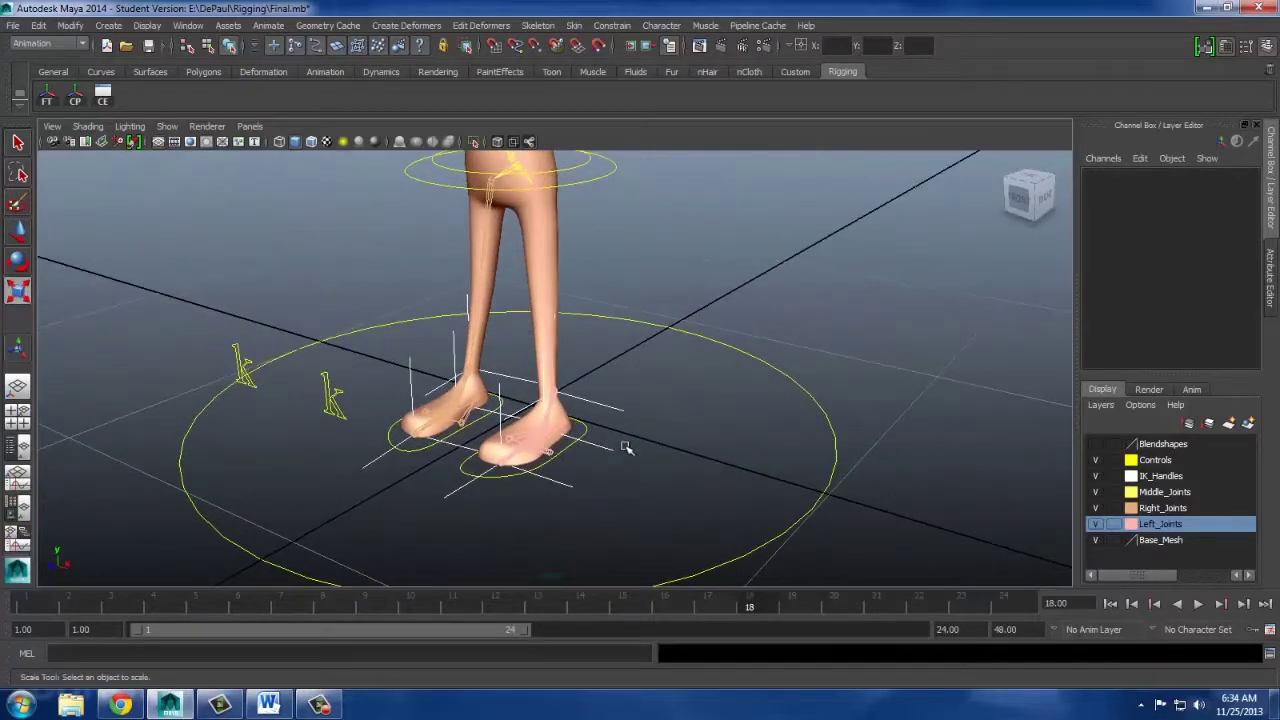
pyautogui.click(562, 453)
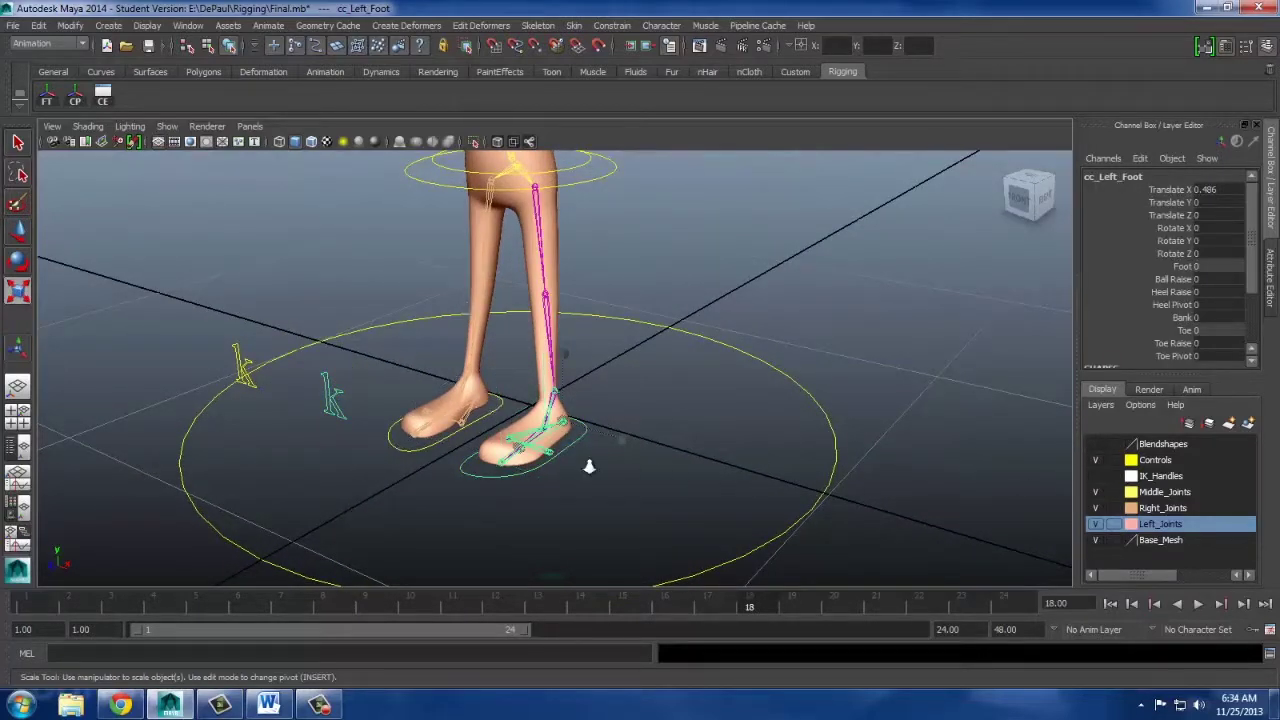
pyautogui.keyDown('alt'); pyautogui.moveTo(589, 466); pyautogui.dragTo(816, 405); pyautogui.keyUp('alt')
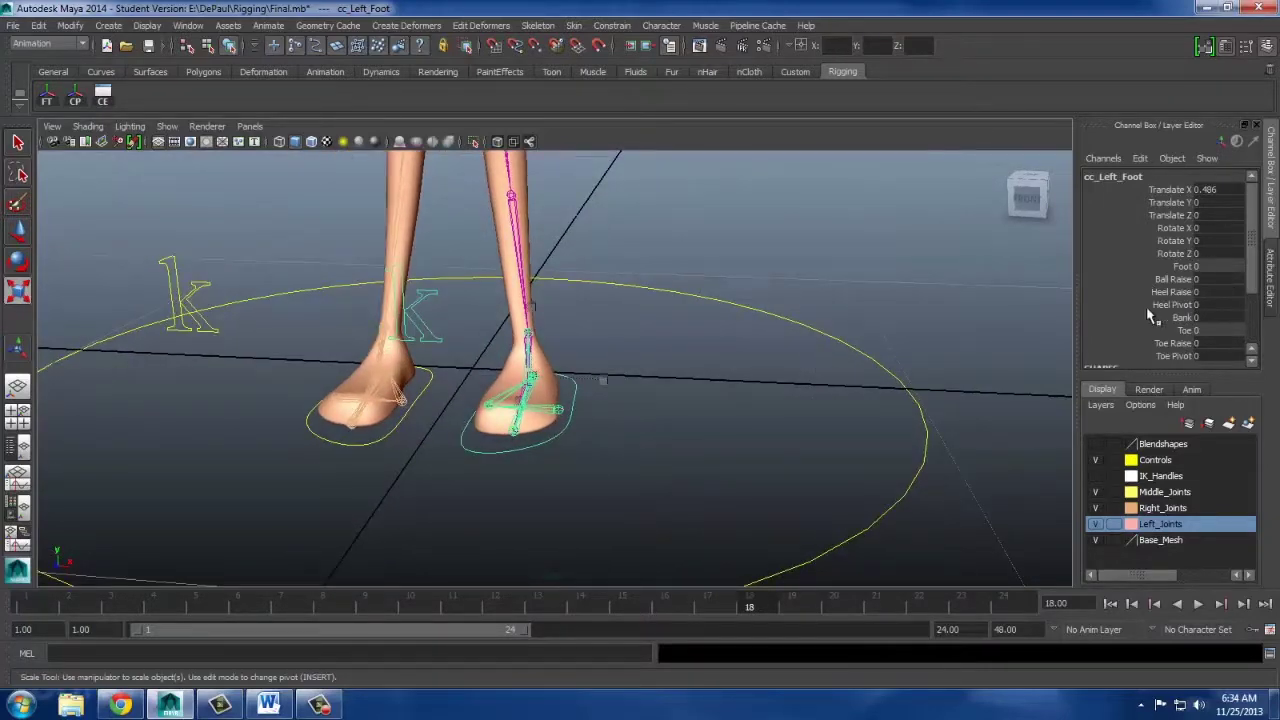
pyautogui.click(1163, 281)
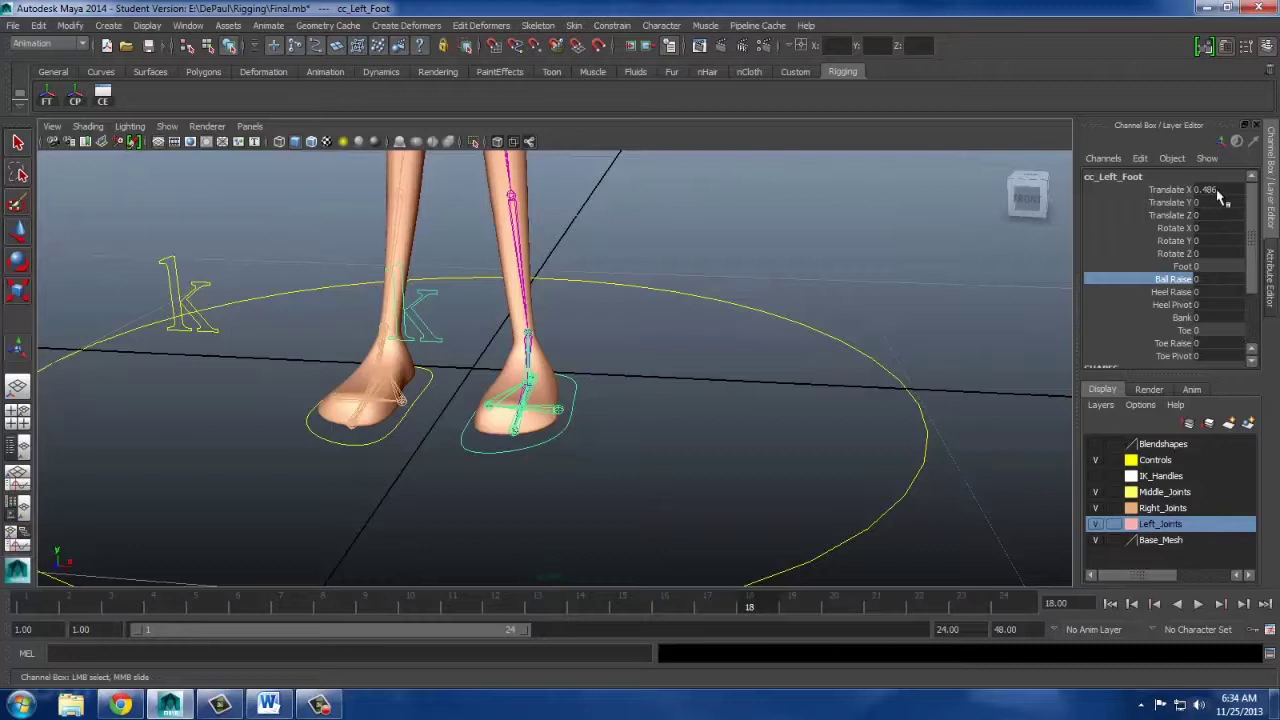
pyautogui.press('Return')
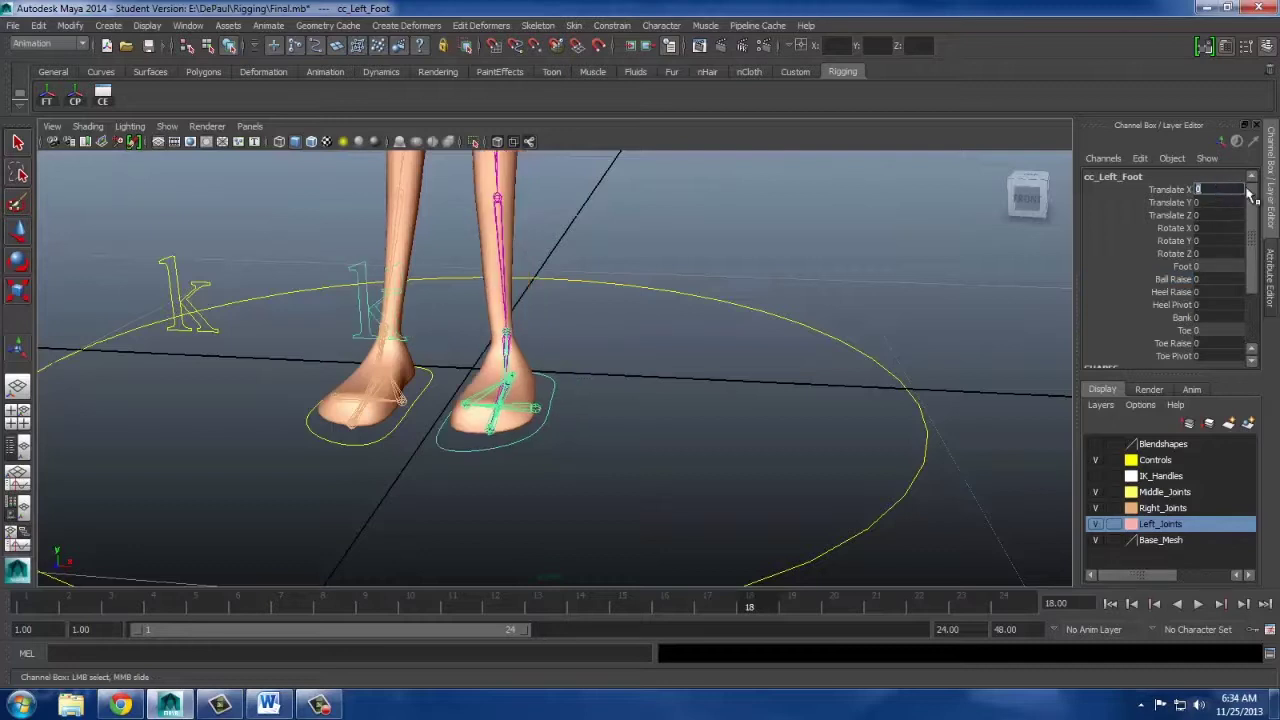
pyautogui.click(418, 400)
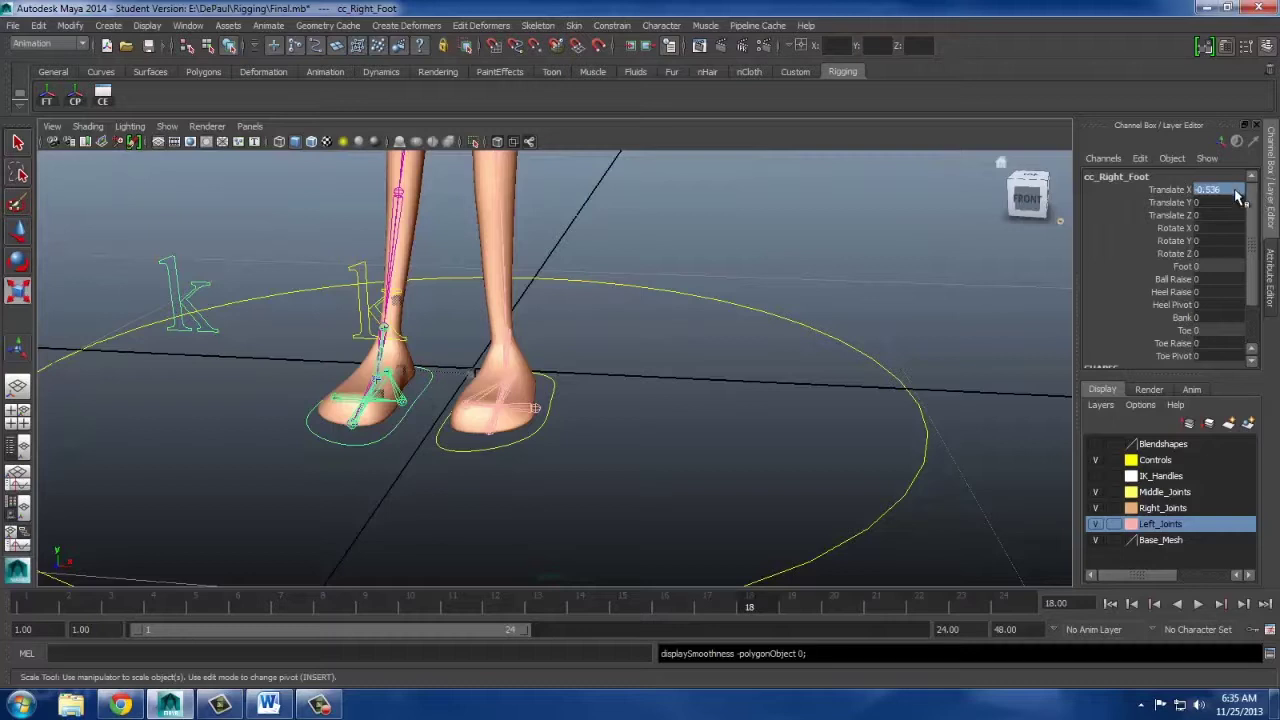
pyautogui.press('Return')
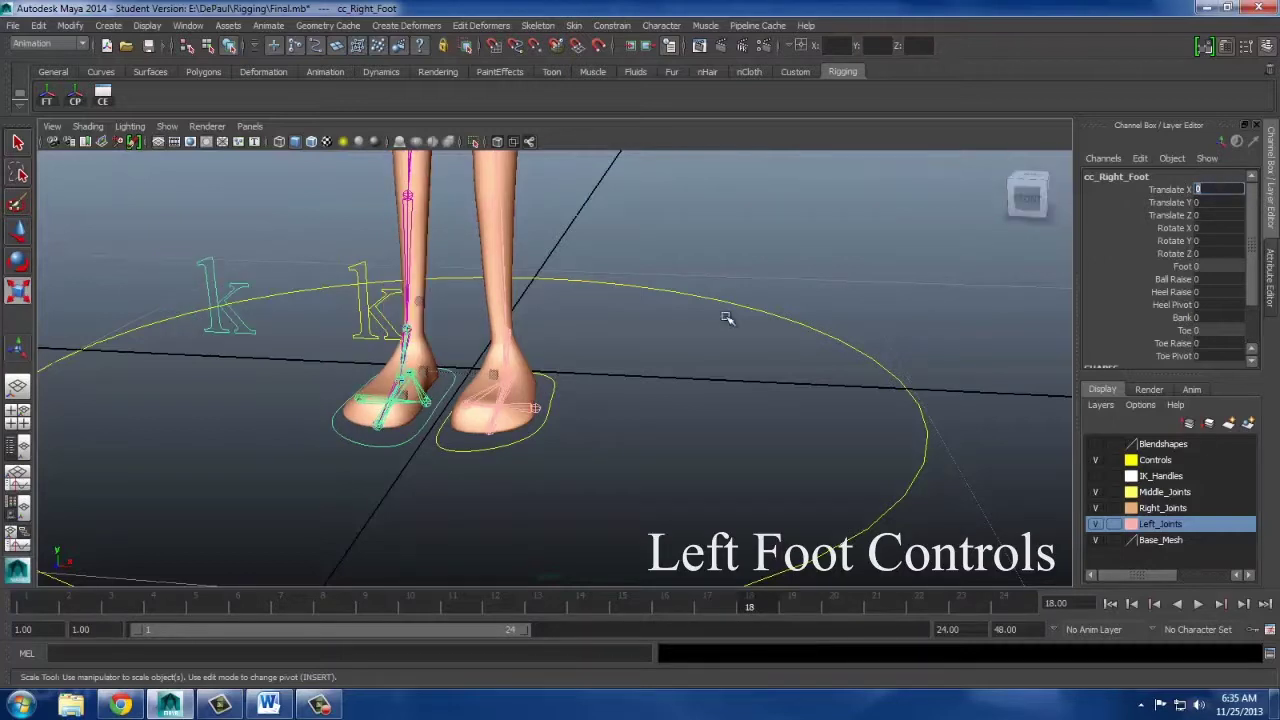
# Test the Ball Raise attribute on the left foot control and return it to 0.
pyautogui.click(560, 397)
pyautogui.click(548, 397)
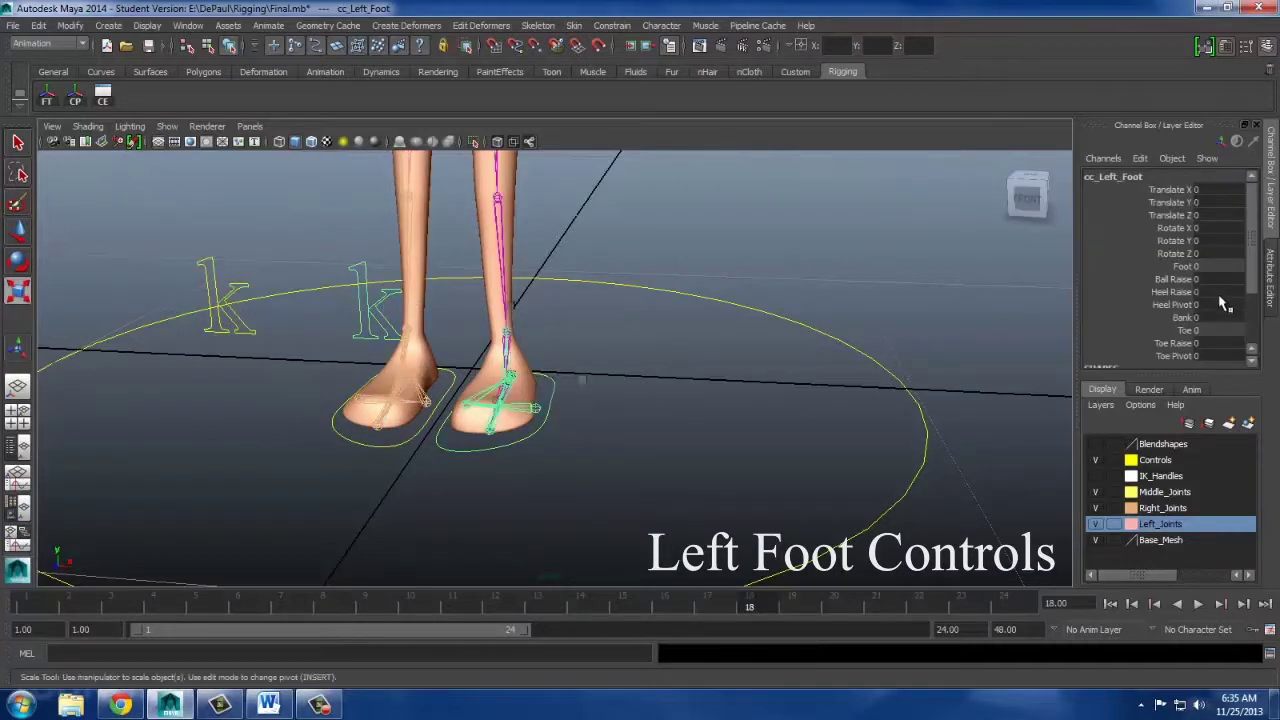
pyautogui.click(1170, 280)
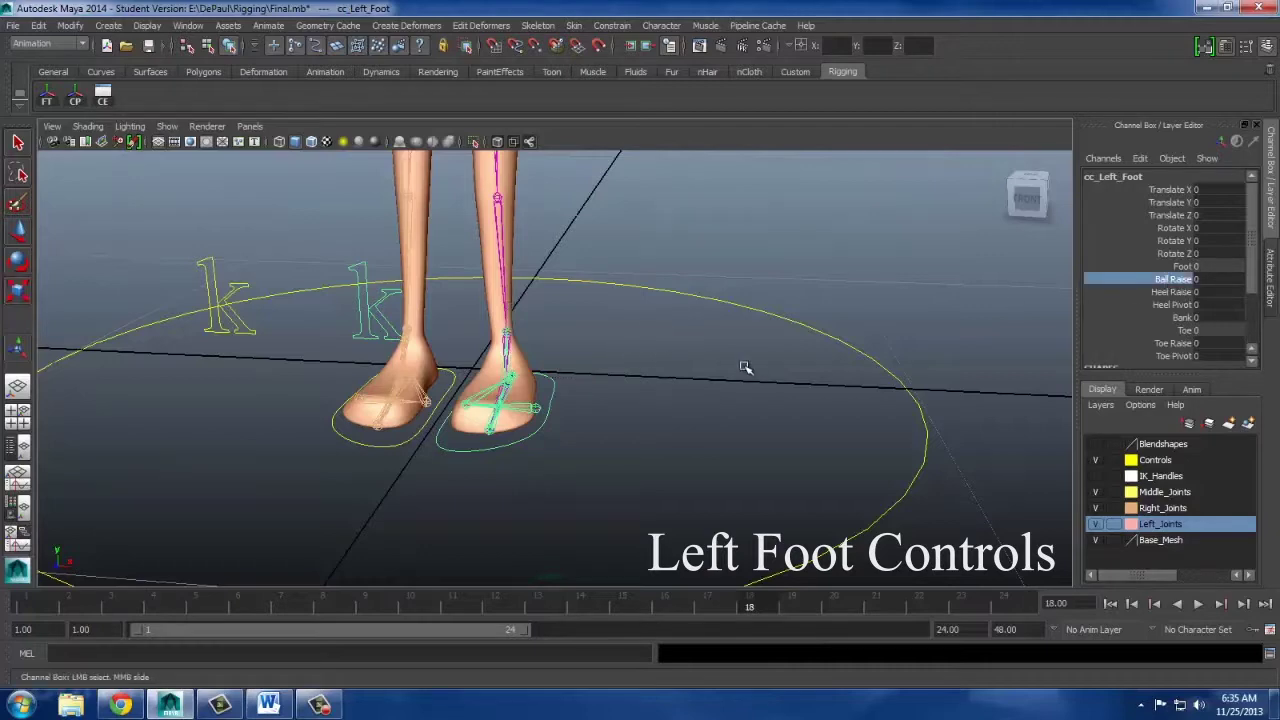
pyautogui.keyDown('alt'); pyautogui.moveTo(745, 367); pyautogui.dragTo(673, 368); pyautogui.keyUp('alt')
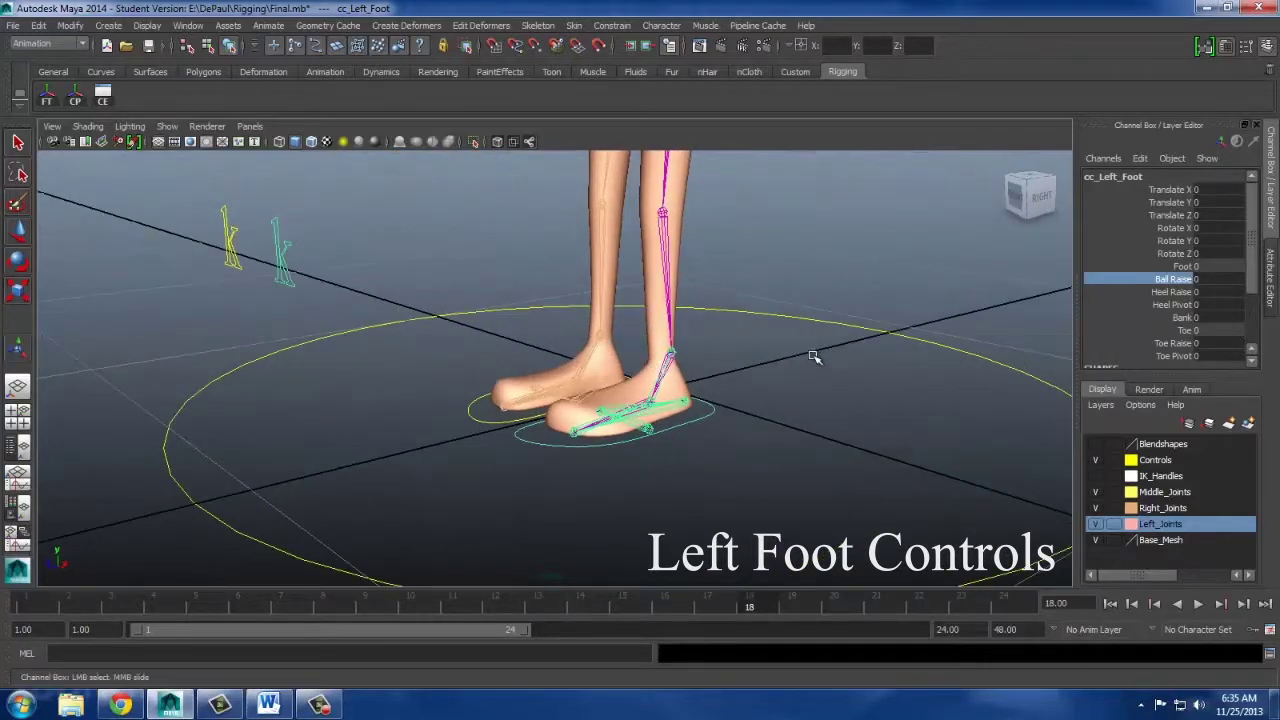
pyautogui.moveTo(815, 357); pyautogui.dragTo(815, 327, button='middle')
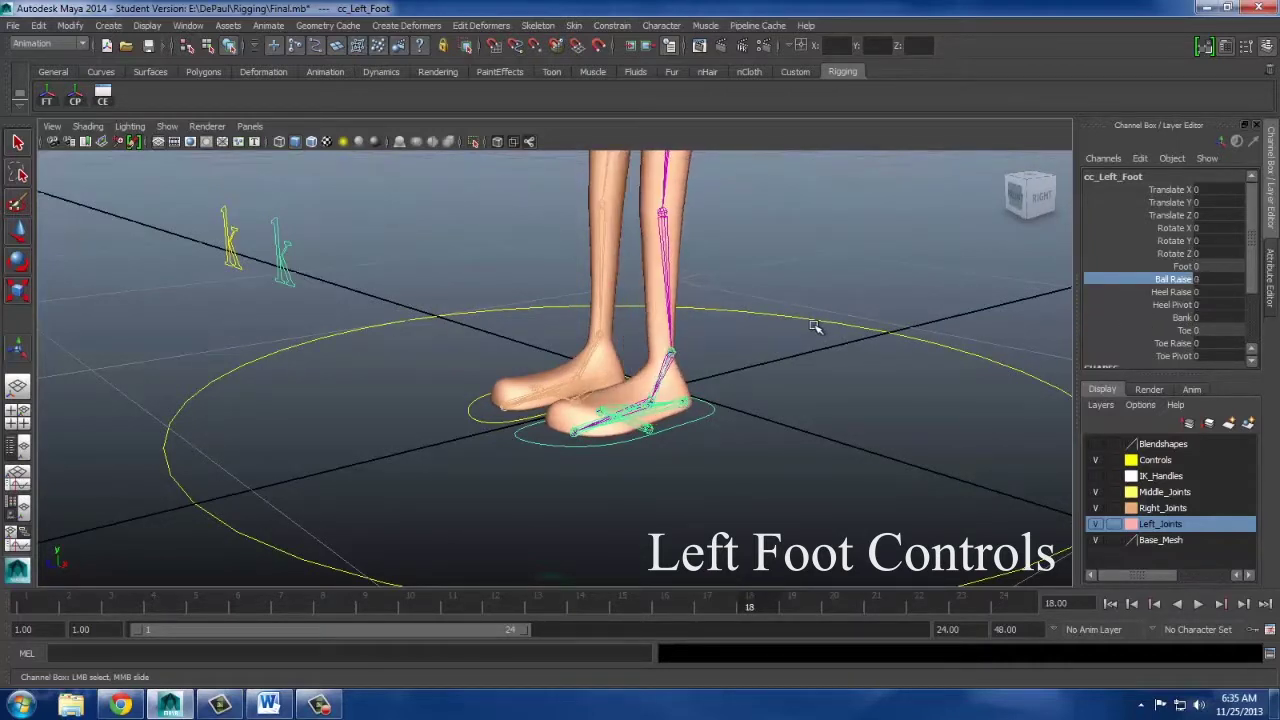
# Test Heel Raise and Heel Pivot on the left foot control, undoing each change.
pyautogui.click(1175, 291)
pyautogui.moveTo(777, 382); pyautogui.dragTo(1085, 345, button='middle')
pyautogui.hotkey('ctrl', 'z')
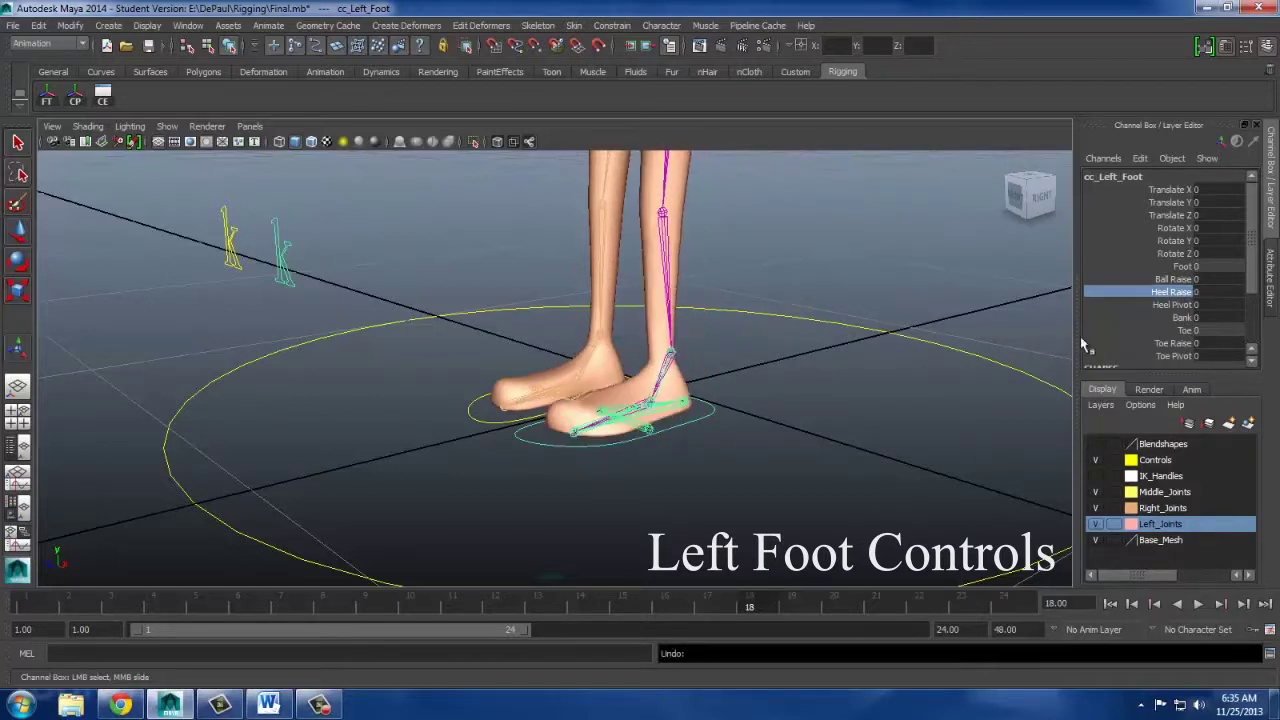
pyautogui.click(1175, 304)
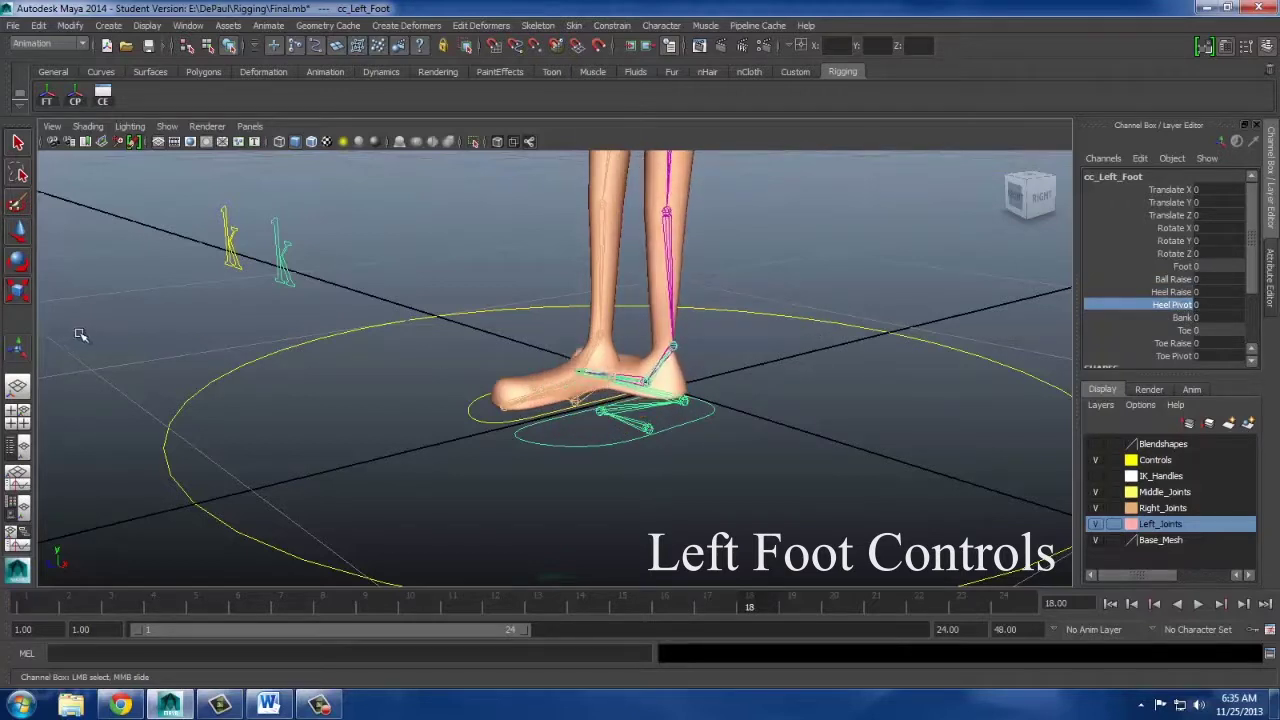
pyautogui.moveTo(1268, 360); pyautogui.dragTo(980, 364, button='middle')
pyautogui.hotkey('ctrl', 'z')
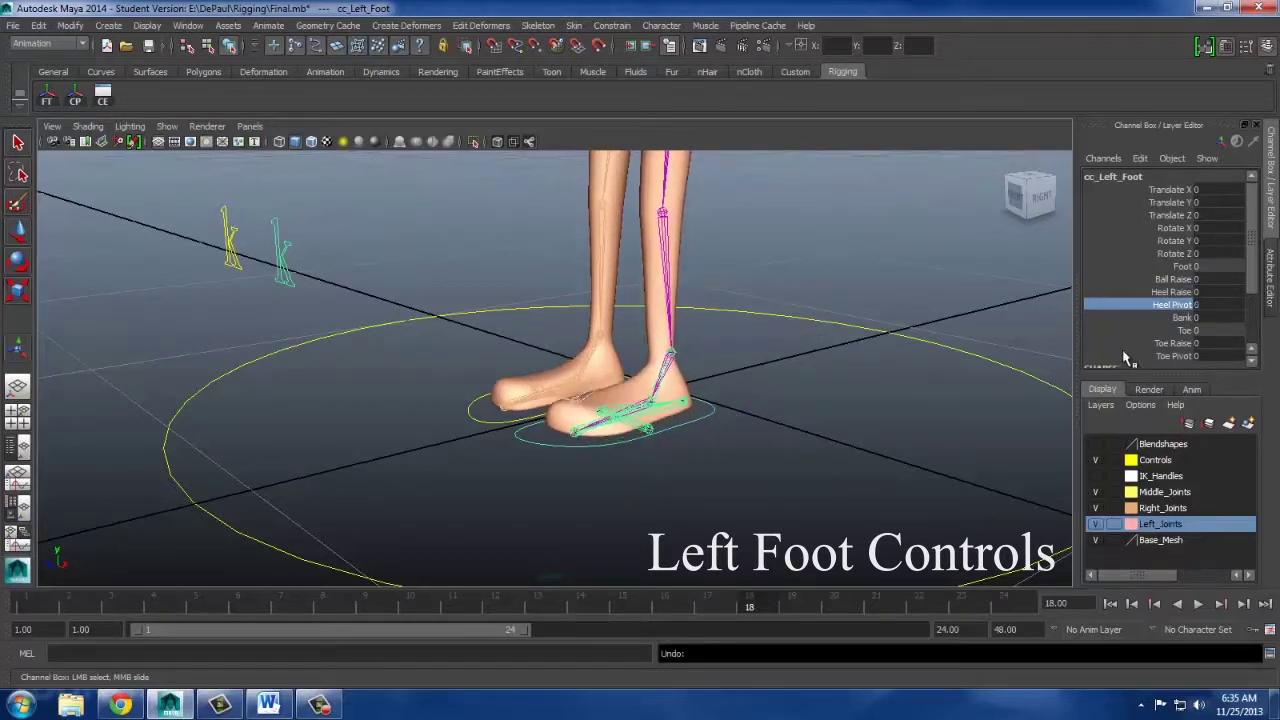
# Test the Bank attribute on the left foot control, and undo the change.
pyautogui.click(1180, 317)
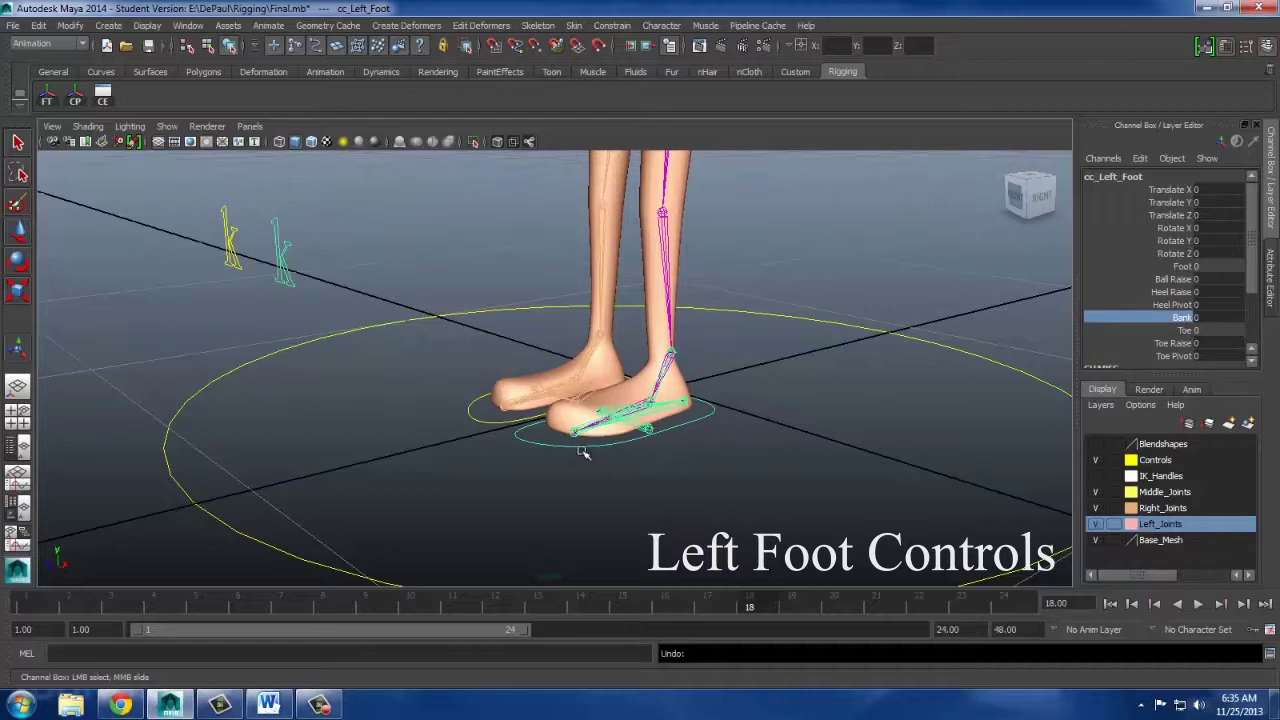
pyautogui.moveTo(584, 453)
pyautogui.keyDown('alt'); pyautogui.mouseDown()
pyautogui.moveTo(700, 437)
pyautogui.moveTo(594, 443)
pyautogui.mouseUp(); pyautogui.keyUp('alt')
pyautogui.moveTo(594, 443); pyautogui.dragTo(263, 443, button='middle')
pyautogui.hotkey('ctrl', 'z')
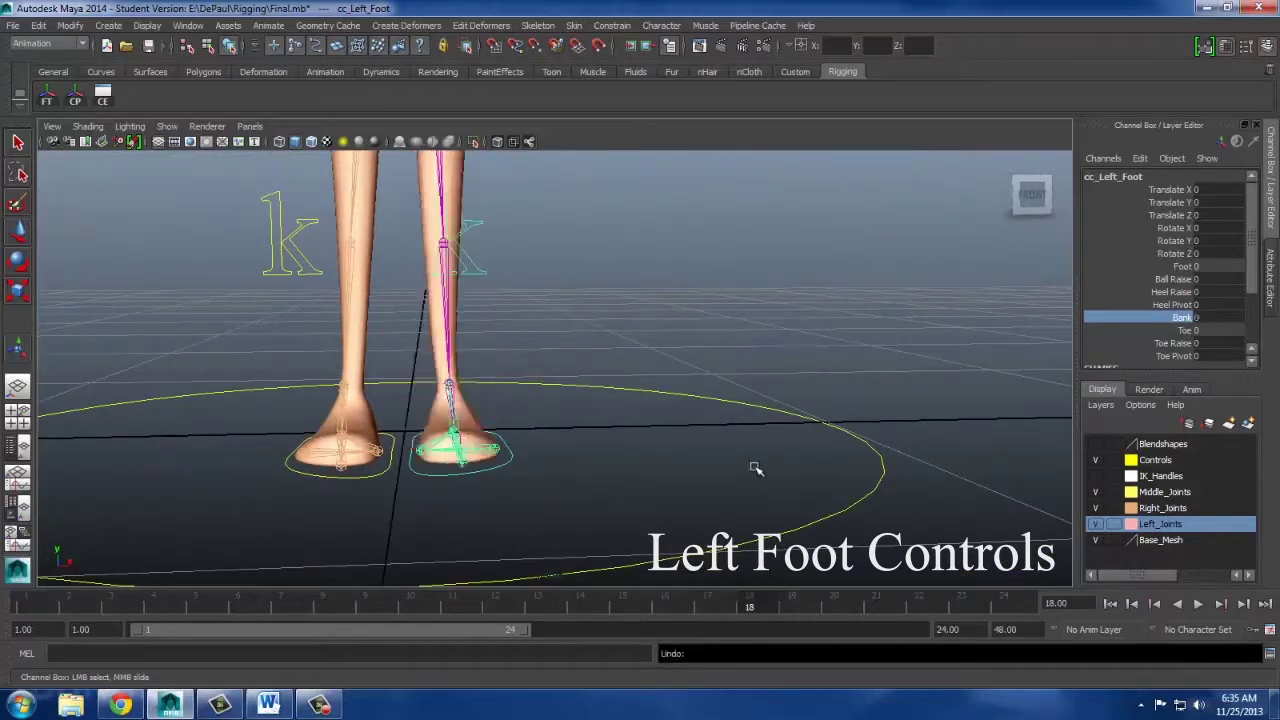
# Test Toe Raise and Toe Pivot on the left foot control, returning each to 0.
pyautogui.click(1180, 343)
pyautogui.keyDown('alt'); pyautogui.moveTo(763, 398); pyautogui.dragTo(628, 428); pyautogui.keyUp('alt')
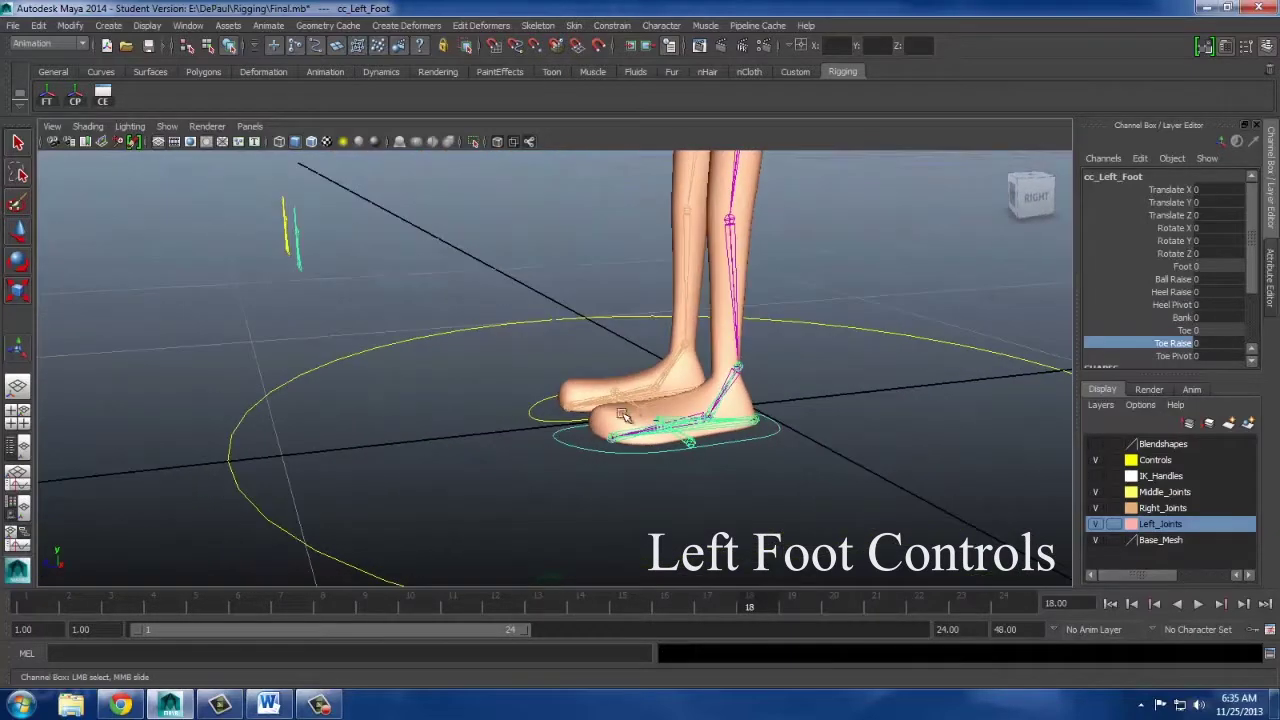
pyautogui.moveTo(628, 428); pyautogui.dragTo(309, 455, button='middle')
pyautogui.click(1180, 356)
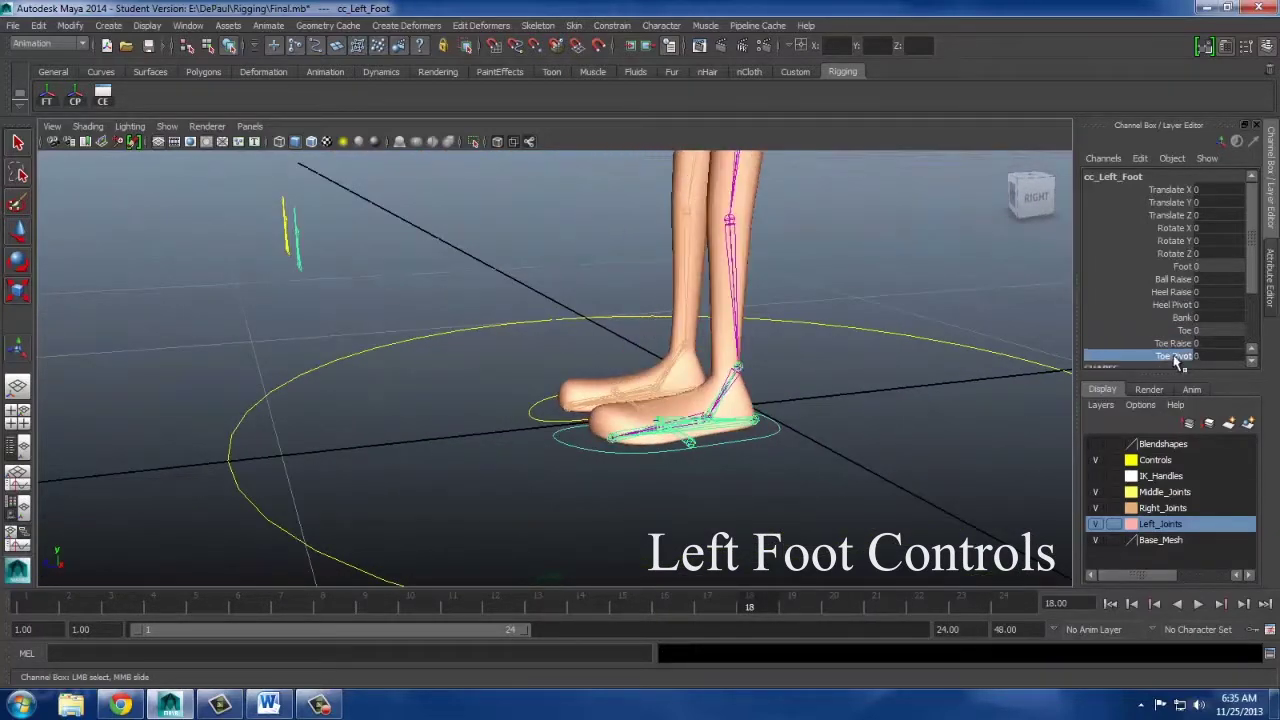
pyautogui.moveTo(747, 425); pyautogui.dragTo(1093, 413, button='middle')
pyautogui.hotkey('ctrl', 'z')
# Test the Ball Raise attribute on the right foot control, and undo the changes.
pyautogui.keyDown('alt'); pyautogui.moveTo(626, 440); pyautogui.dragTo(382, 474); pyautogui.keyUp('alt')
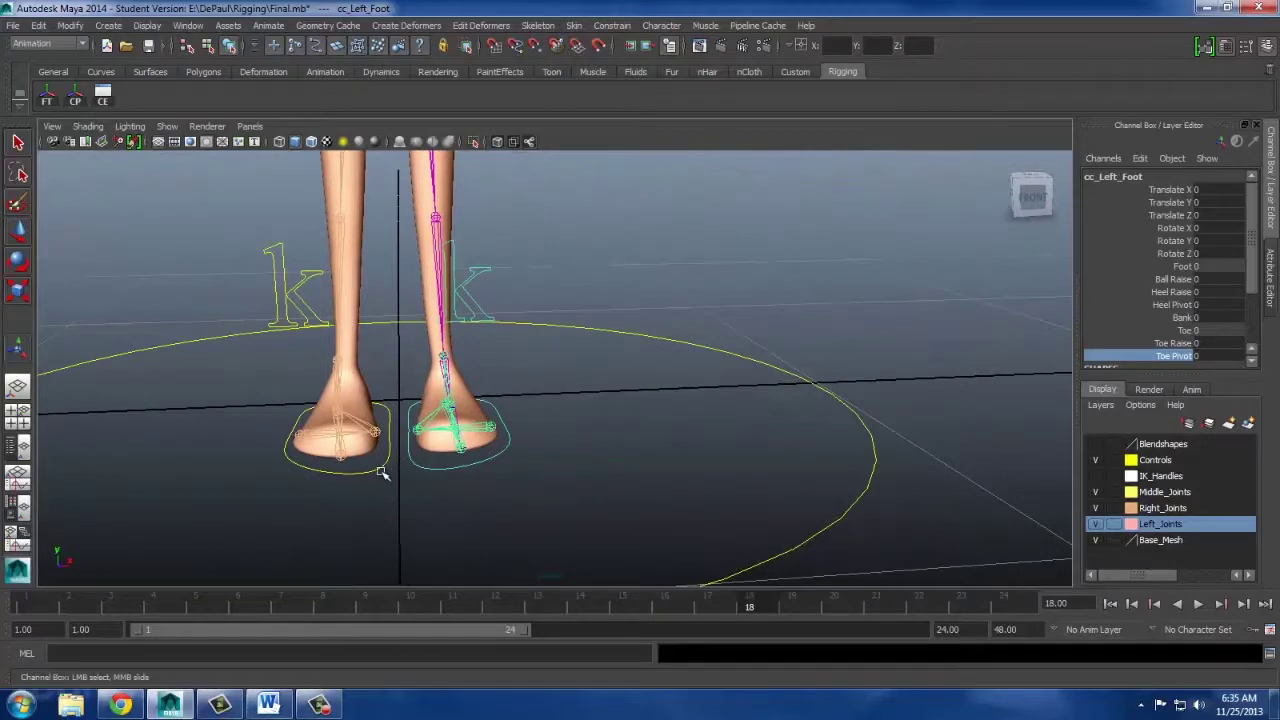
pyautogui.click(383, 472)
pyautogui.click(379, 467)
pyautogui.keyDown('alt'); pyautogui.moveTo(397, 517); pyautogui.dragTo(475, 514); pyautogui.keyUp('alt')
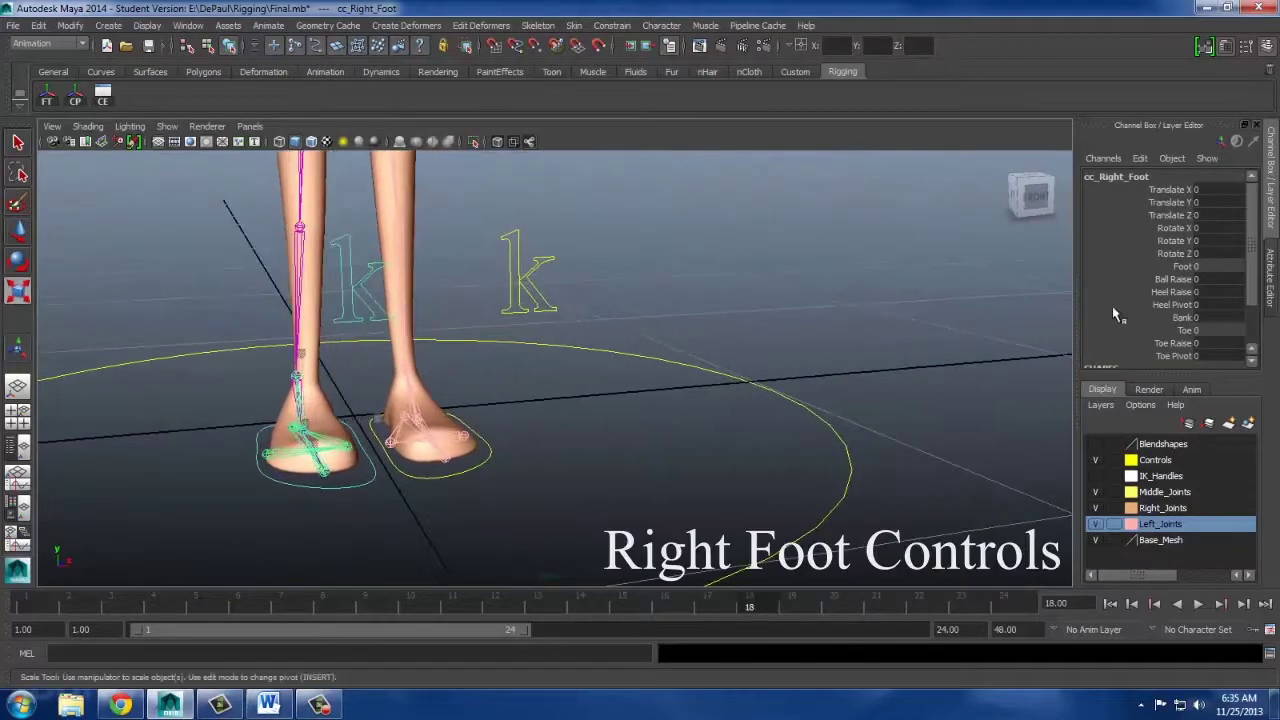
pyautogui.click(1172, 279)
pyautogui.moveTo(665, 370); pyautogui.dragTo(837, 391, button='middle')
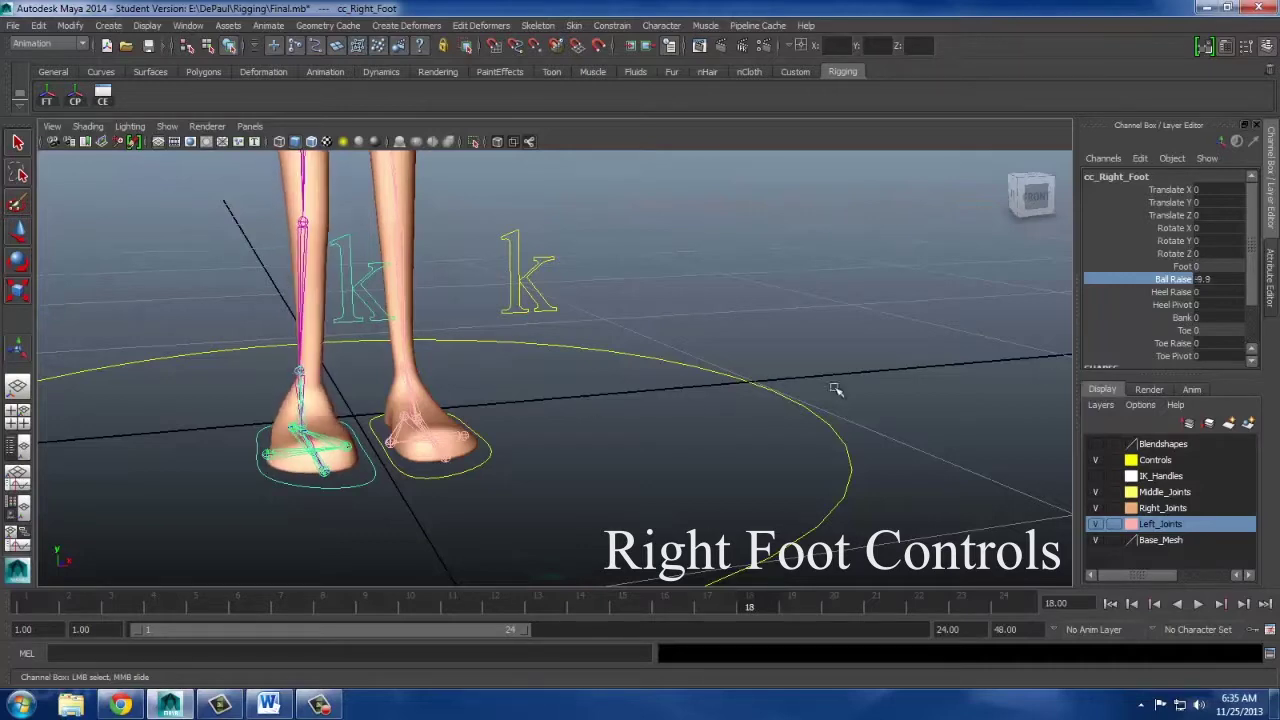
pyautogui.keyDown('alt'); pyautogui.moveTo(837, 391); pyautogui.dragTo(568, 454); pyautogui.keyUp('alt')
pyautogui.hotkey('ctrl', 'z')
pyautogui.hotkey('ctrl', 'z')
pyautogui.hotkey('ctrl', 'z')
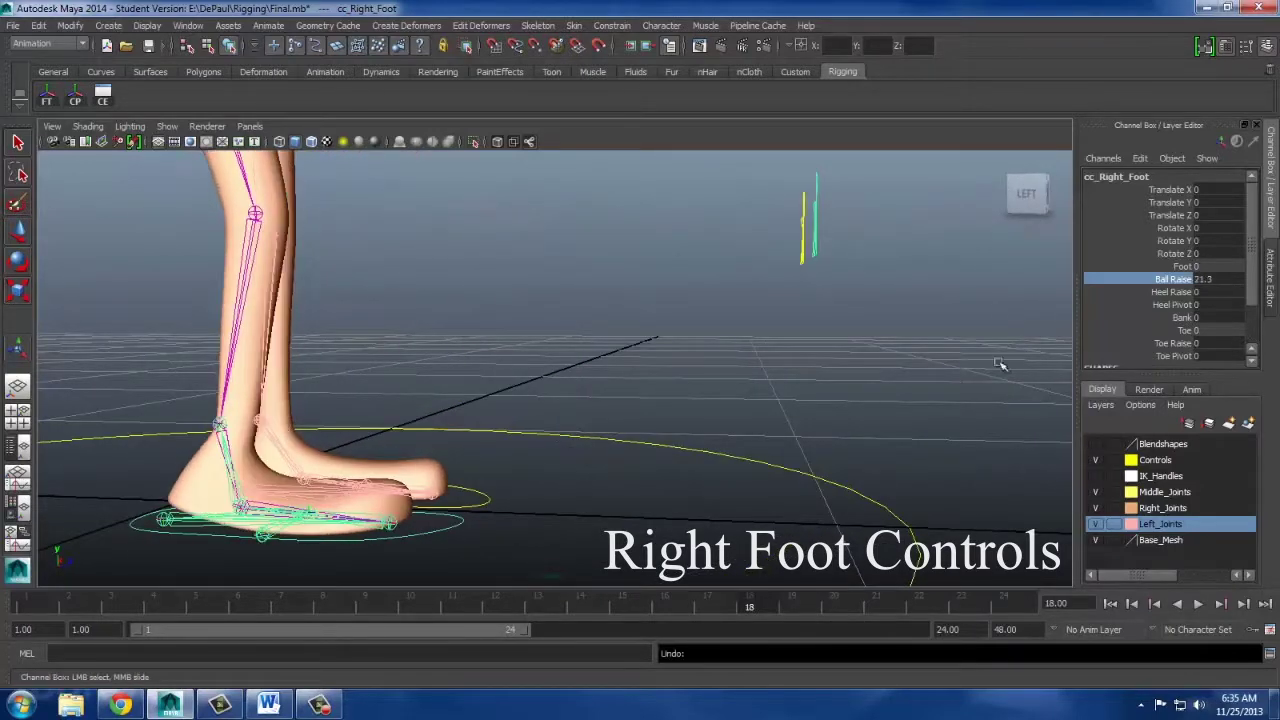
# Test the right foot control's Heel Raise up to about 40, and undo the change.
pyautogui.click(1172, 291)
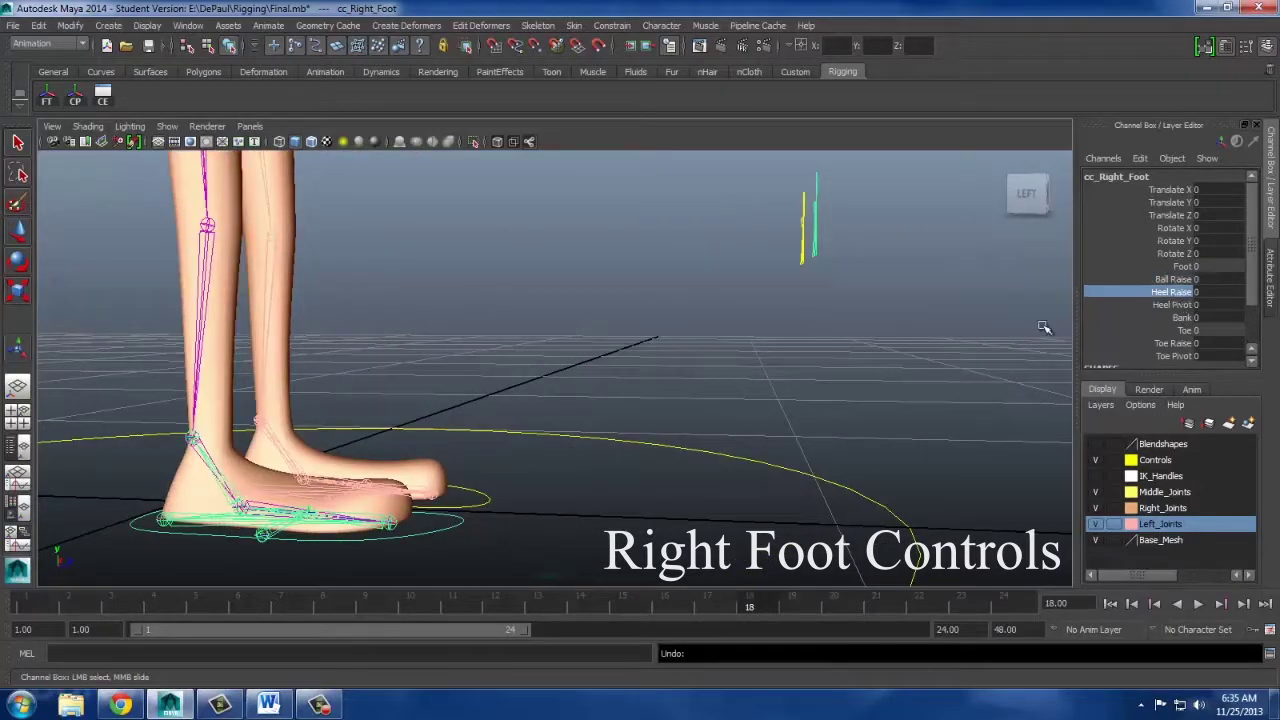
pyautogui.moveTo(1046, 328); pyautogui.dragTo(986, 365, button='middle')
pyautogui.hotkey('ctrl', 'z')
pyautogui.hotkey('ctrl', 'z')
pyautogui.hotkey('ctrl', 'z')
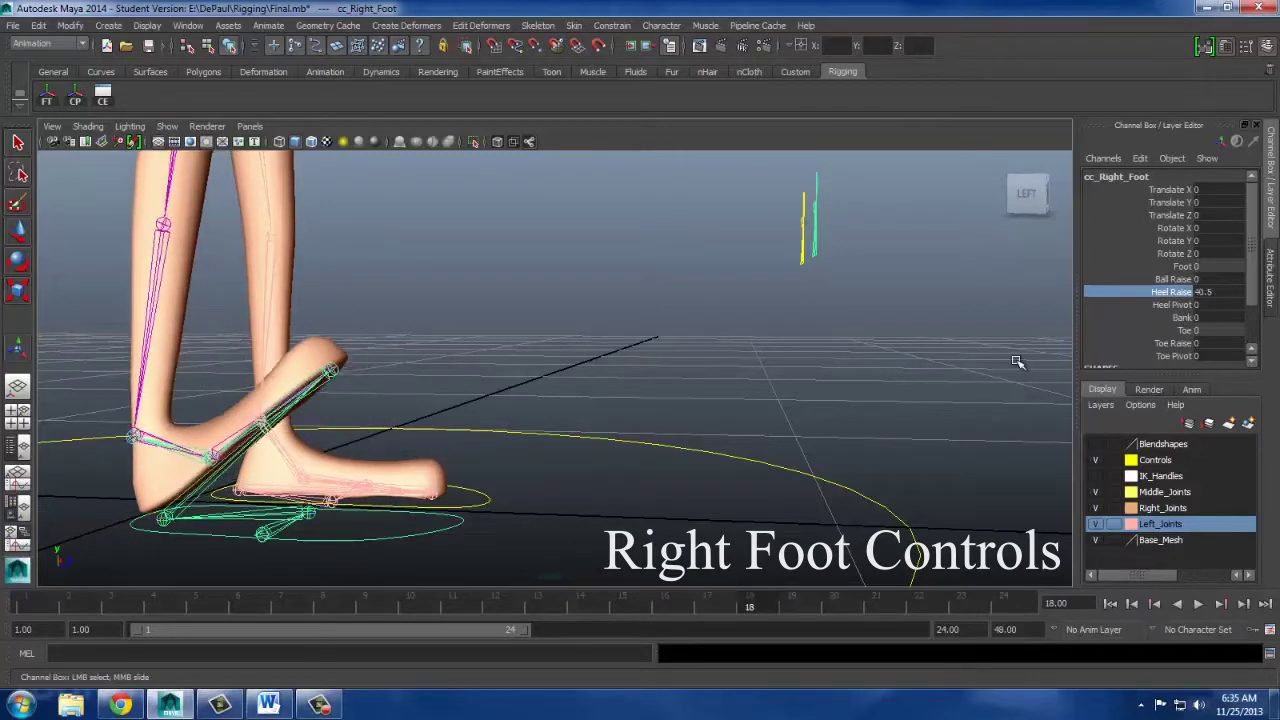
# Test the right foot control's Heel Pivot up to about 59, and undo the changes.
pyautogui.click(1177, 305)
pyautogui.moveTo(743, 373); pyautogui.dragTo(1205, 413, button='middle')
pyautogui.keyDown('alt'); pyautogui.moveTo(822, 410); pyautogui.dragTo(597, 455); pyautogui.keyUp('alt')
pyautogui.moveTo(597, 455); pyautogui.dragTo(793, 428, button='middle')
pyautogui.hotkey('ctrl', 'z')
pyautogui.hotkey('ctrl', 'z')
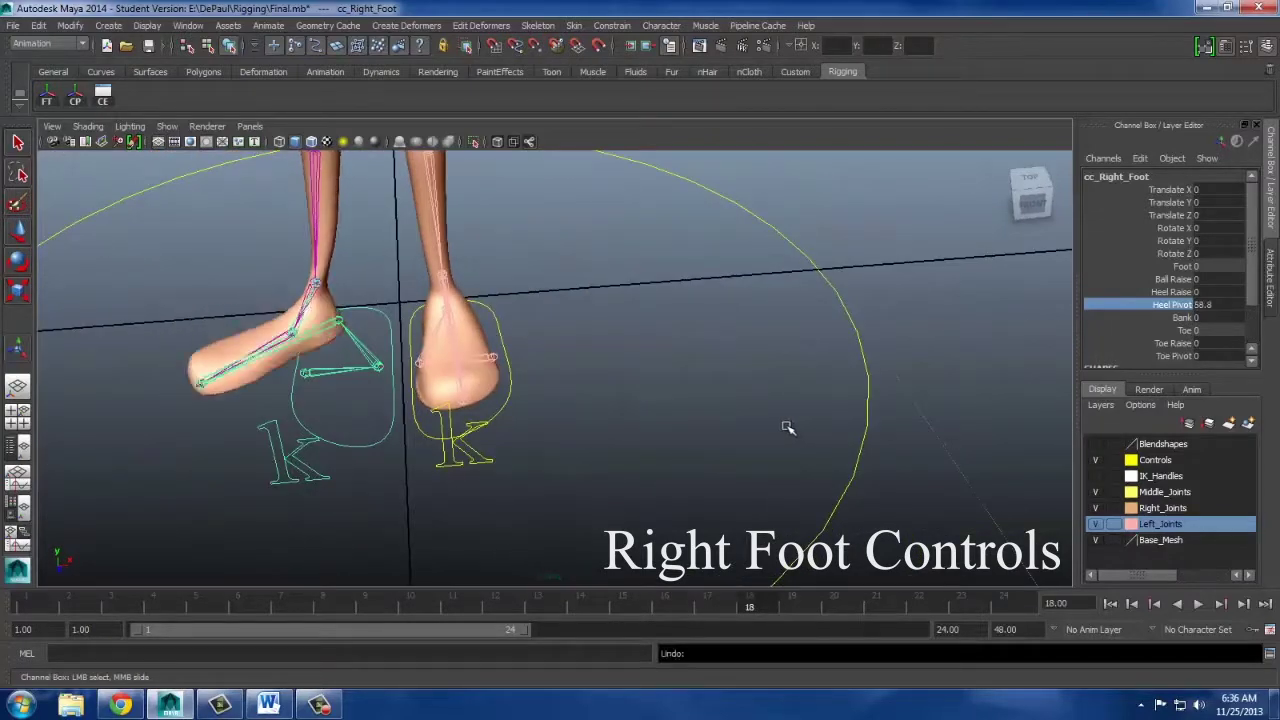
# Test the Bank attribute on the right foot control, and undo all its changes.
pyautogui.click(1182, 318)
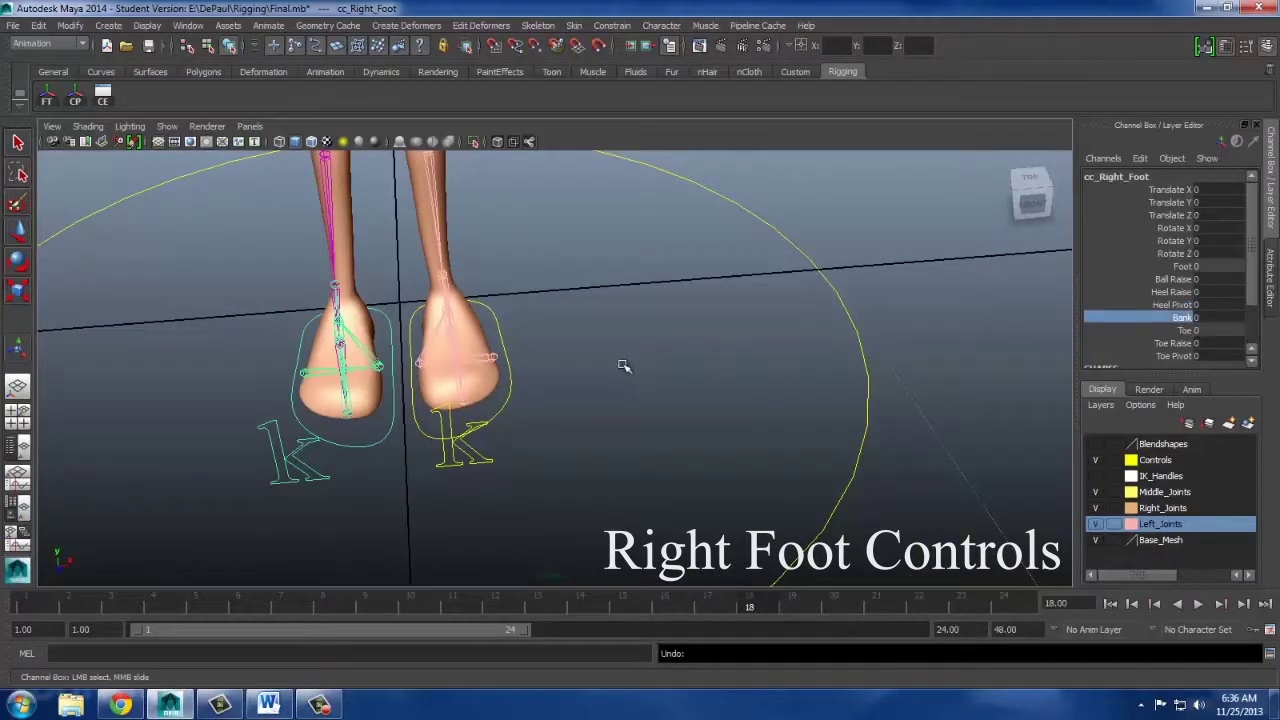
pyautogui.moveTo(623, 366); pyautogui.dragTo(452, 432, button='middle')
pyautogui.keyDown('alt'); pyautogui.moveTo(600, 500); pyautogui.dragTo(628, 428); pyautogui.keyUp('alt')
pyautogui.moveTo(626, 431); pyautogui.dragTo(1110, 465, button='middle')
pyautogui.hotkey('ctrl', 'z')
pyautogui.hotkey('ctrl', 'z')
pyautogui.hotkey('ctrl', 'z')
pyautogui.hotkey('ctrl', 'z')
pyautogui.hotkey('ctrl', 'z')
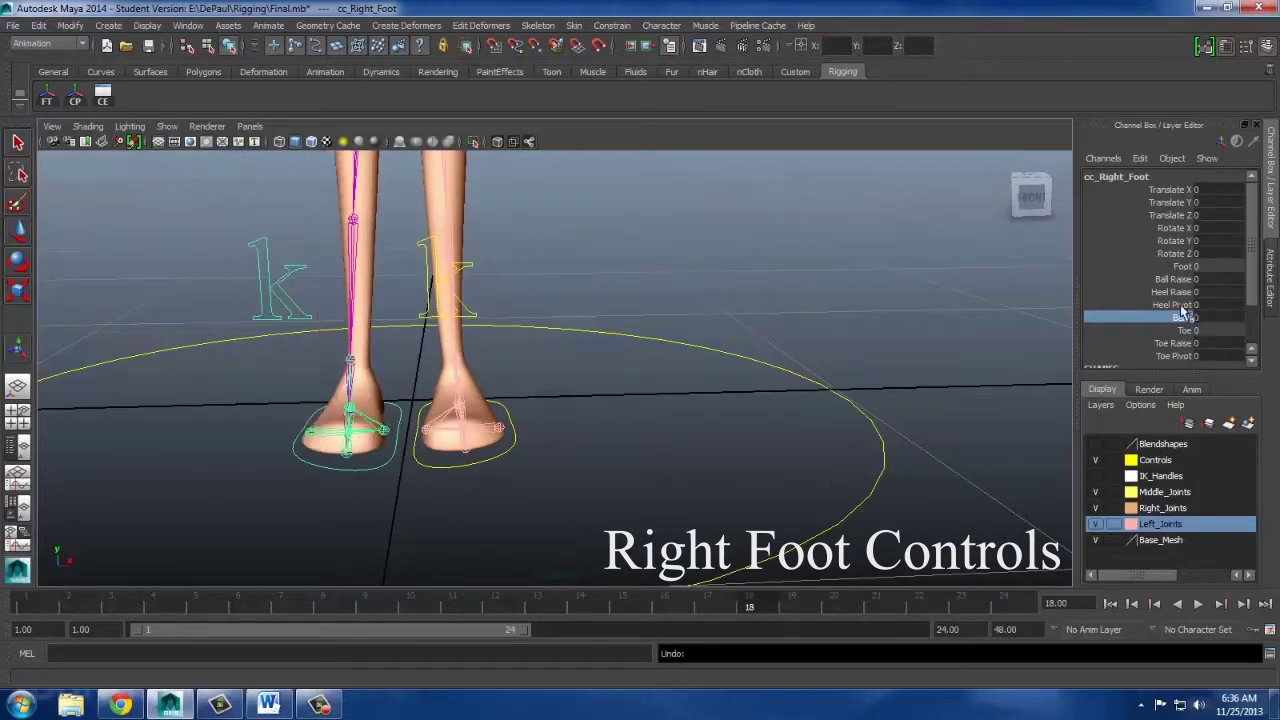
# Test the Toe Raise attribute on the right foot control, and undo the change.
pyautogui.click(1182, 345)
pyautogui.keyDown('alt'); pyautogui.moveTo(570, 478); pyautogui.dragTo(537, 474); pyautogui.keyUp('alt')
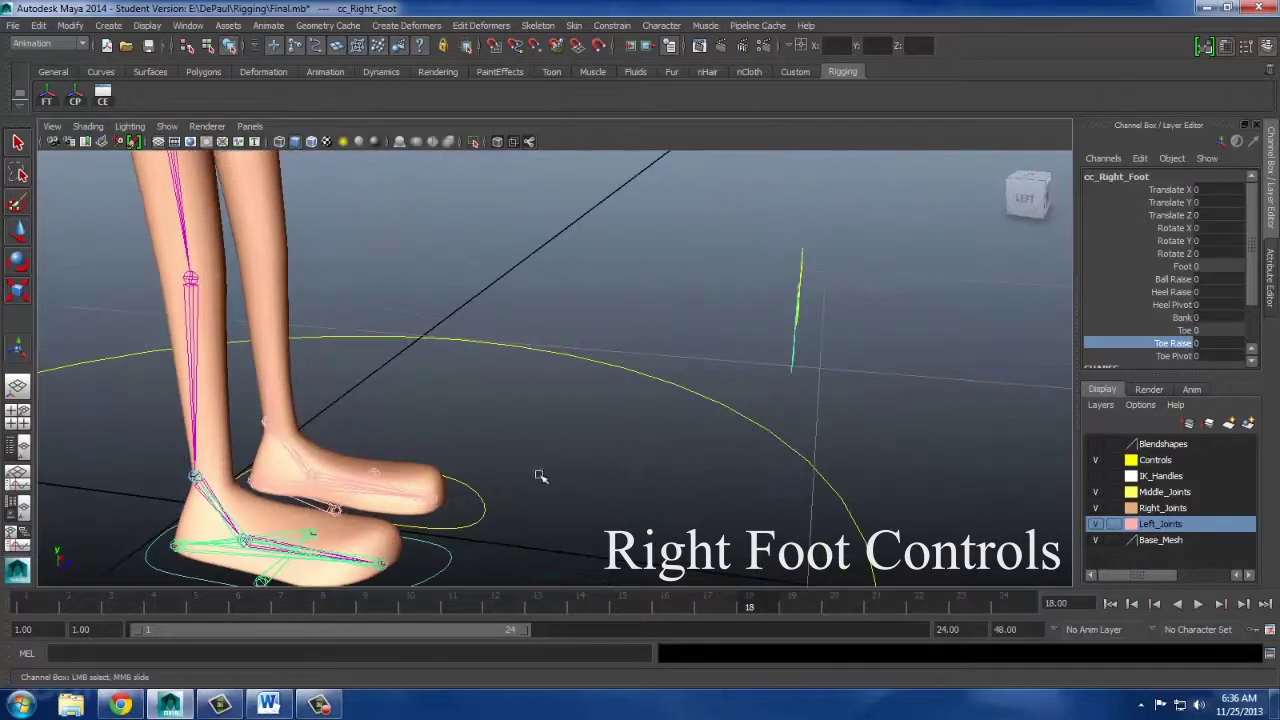
pyautogui.moveTo(720, 451); pyautogui.dragTo(872, 511, button='middle')
pyautogui.hotkey('ctrl', 'z')
# Test the right foot control's Toe Pivot to about 73, and undo the change.
pyautogui.click(1175, 356)
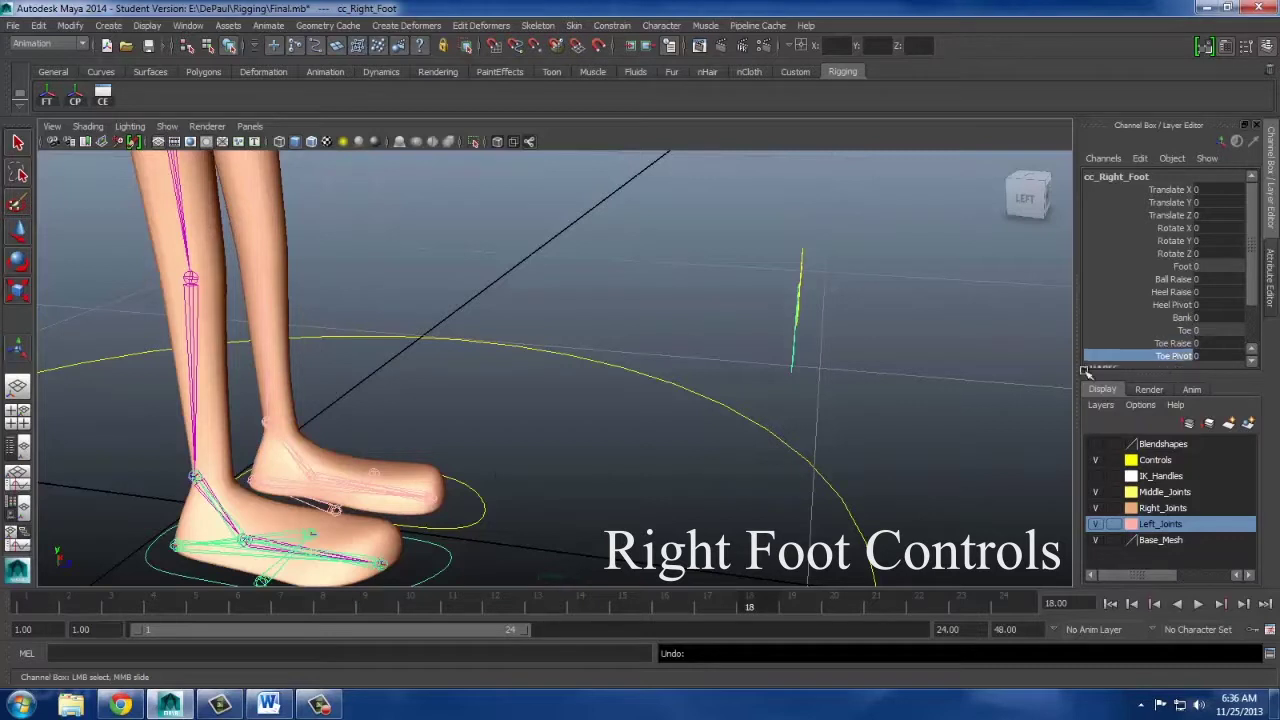
pyautogui.moveTo(658, 428); pyautogui.dragTo(1238, 490, button='middle')
pyautogui.hotkey('ctrl', 'z')
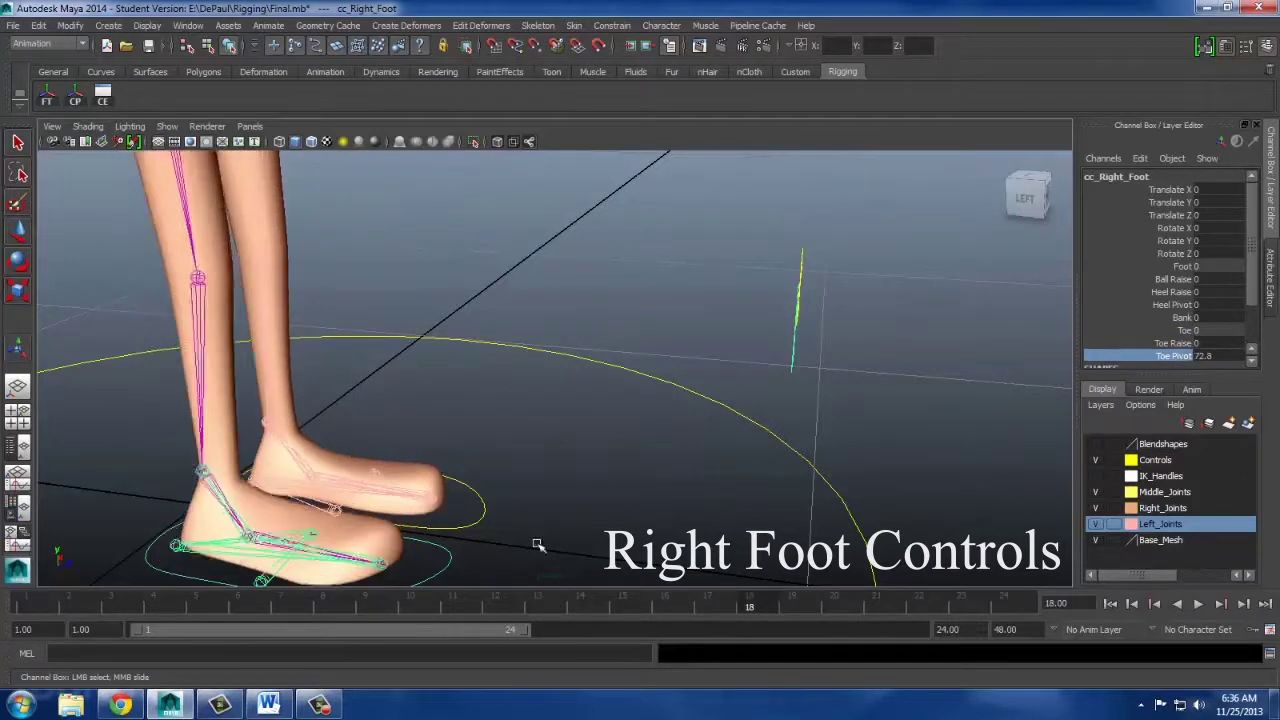
# Raise the left foot control about 1.8 in Y and rotate it about 38.4 degrees in X.
pyautogui.click(485, 499)
pyautogui.click(484, 499)
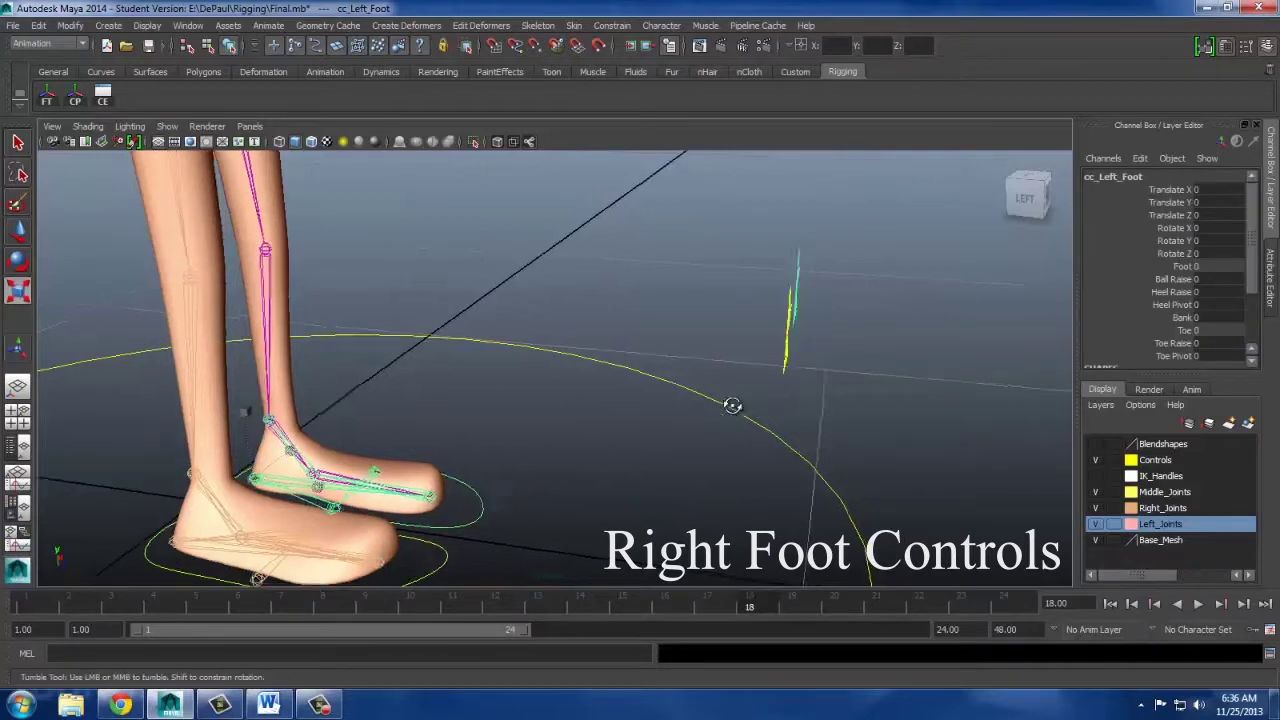
pyautogui.keyDown('alt'); pyautogui.moveTo(731, 406); pyautogui.dragTo(640, 369); pyautogui.keyUp('alt')
pyautogui.keyDown('alt'); pyautogui.moveTo(640, 369); pyautogui.dragTo(618, 462, button='middle'); pyautogui.keyUp('alt')
pyautogui.keyDown('alt'); pyautogui.moveTo(628, 443); pyautogui.dragTo(648, 484); pyautogui.keyUp('alt')
pyautogui.click(18, 230)
pyautogui.moveTo(655, 428); pyautogui.dragTo(640, 348)
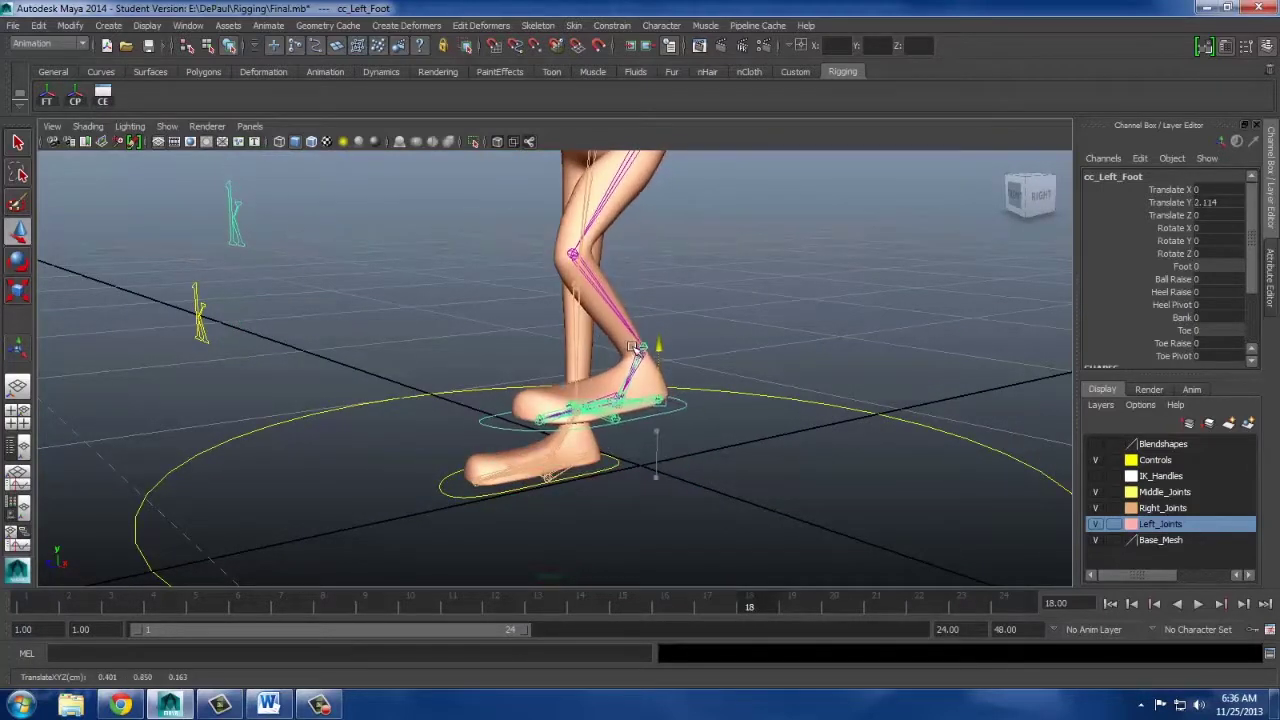
pyautogui.click(18, 260)
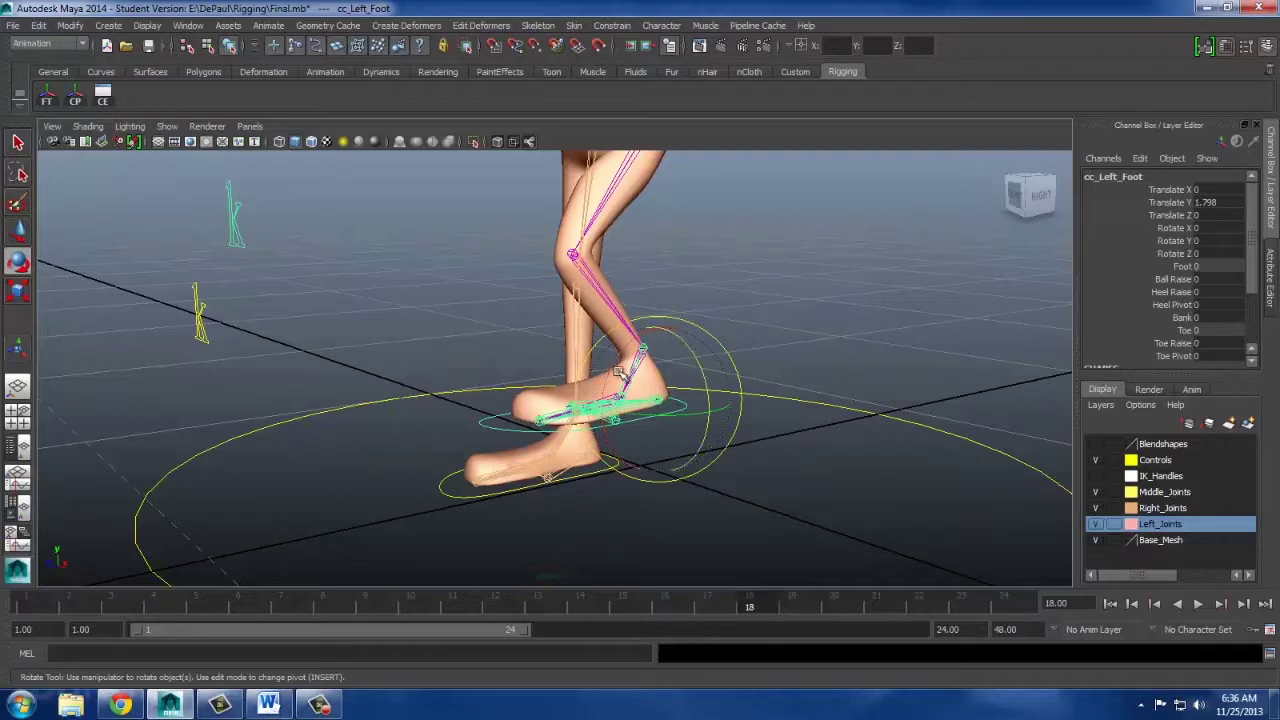
pyautogui.moveTo(605, 393); pyautogui.dragTo(604, 437)
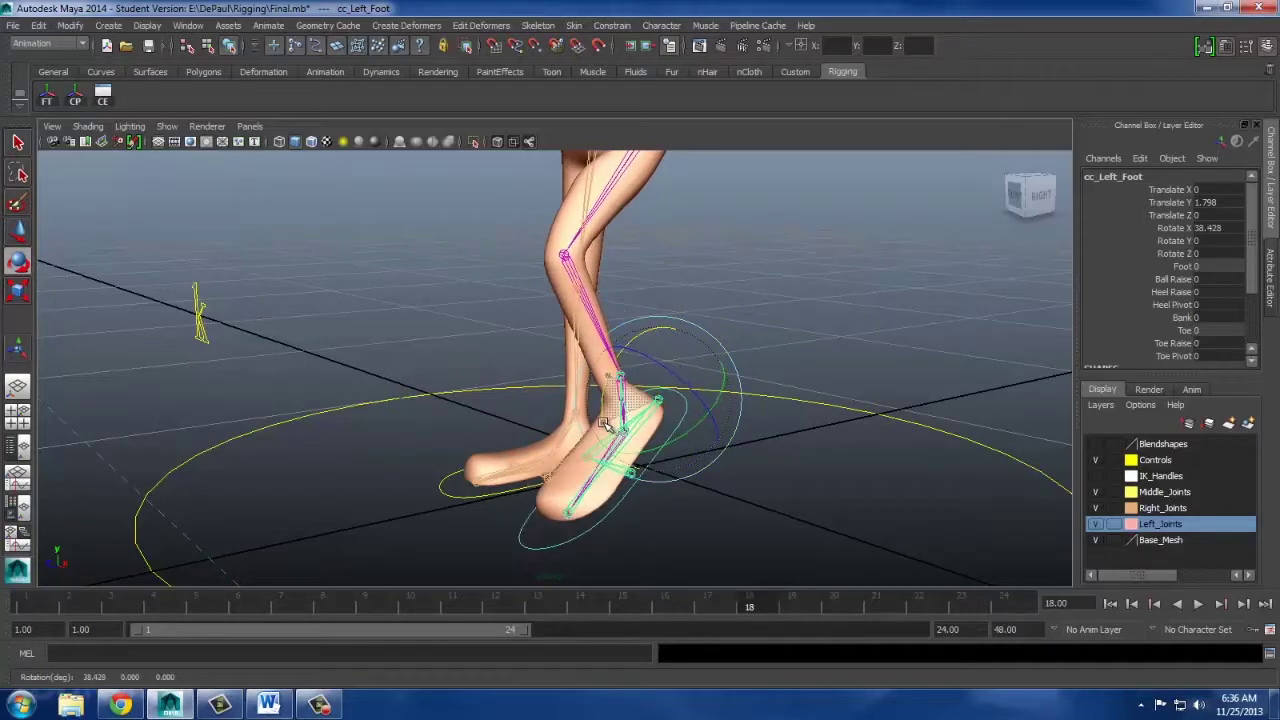
pyautogui.scroll(-3, 601, 438)
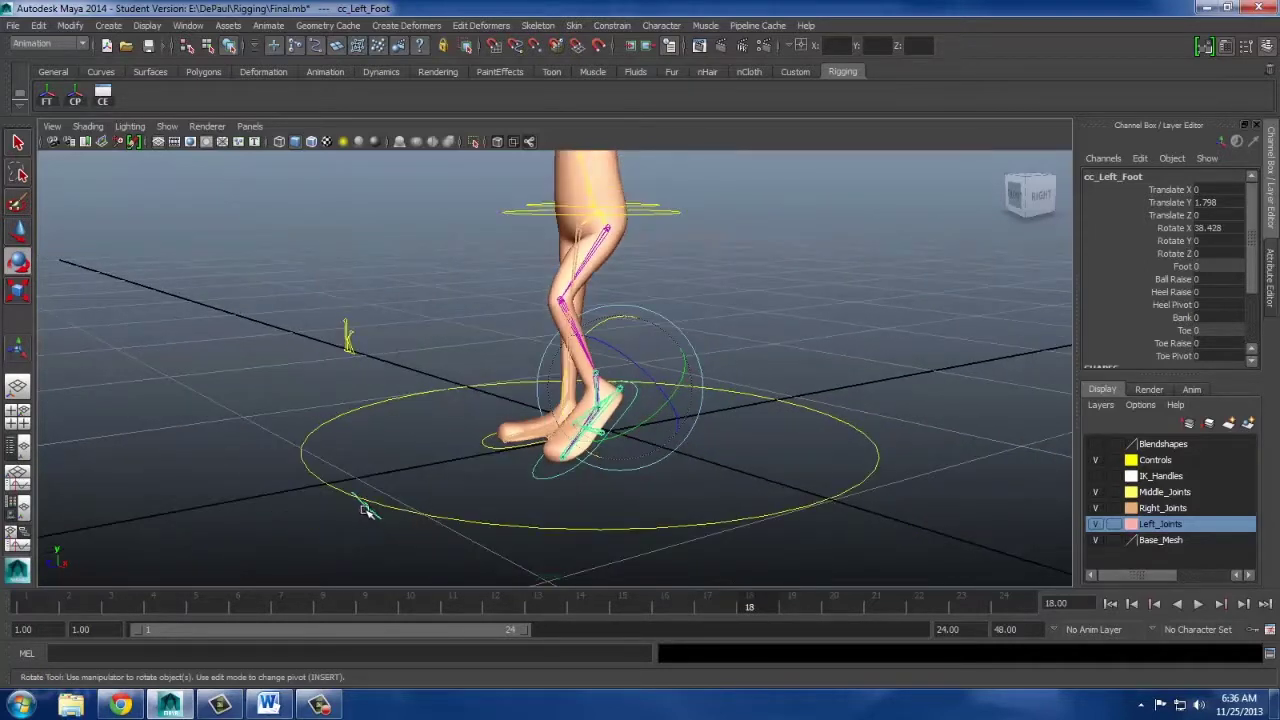
# Test the left knee control by moving it, and undo the knee and left foot changes.
pyautogui.click(365, 510)
pyautogui.click(370, 510)
pyautogui.keyDown('alt'); pyautogui.moveTo(503, 506); pyautogui.dragTo(531, 480); pyautogui.keyUp('alt')
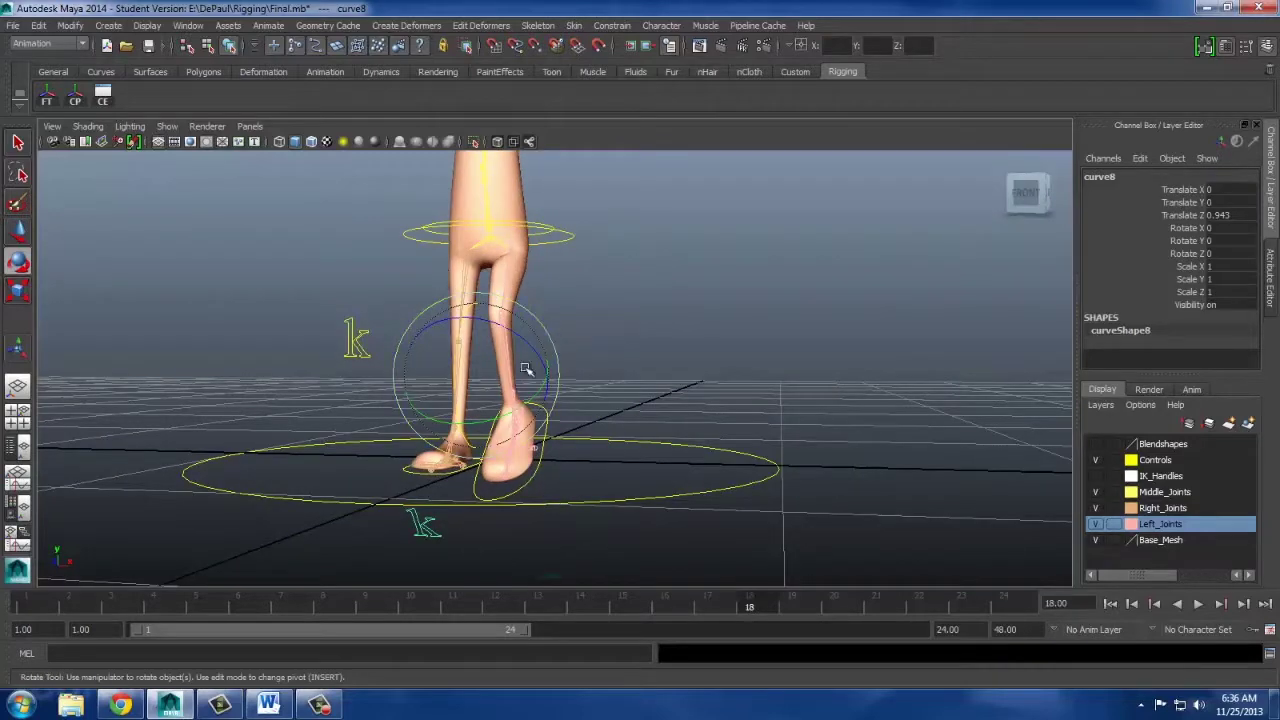
pyautogui.click(20, 230)
pyautogui.moveTo(527, 390)
pyautogui.mouseDown()
pyautogui.moveTo(560, 378)
pyautogui.moveTo(470, 390)
pyautogui.moveTo(537, 410)
pyautogui.mouseUp()
pyautogui.press('z')
pyautogui.press('z')
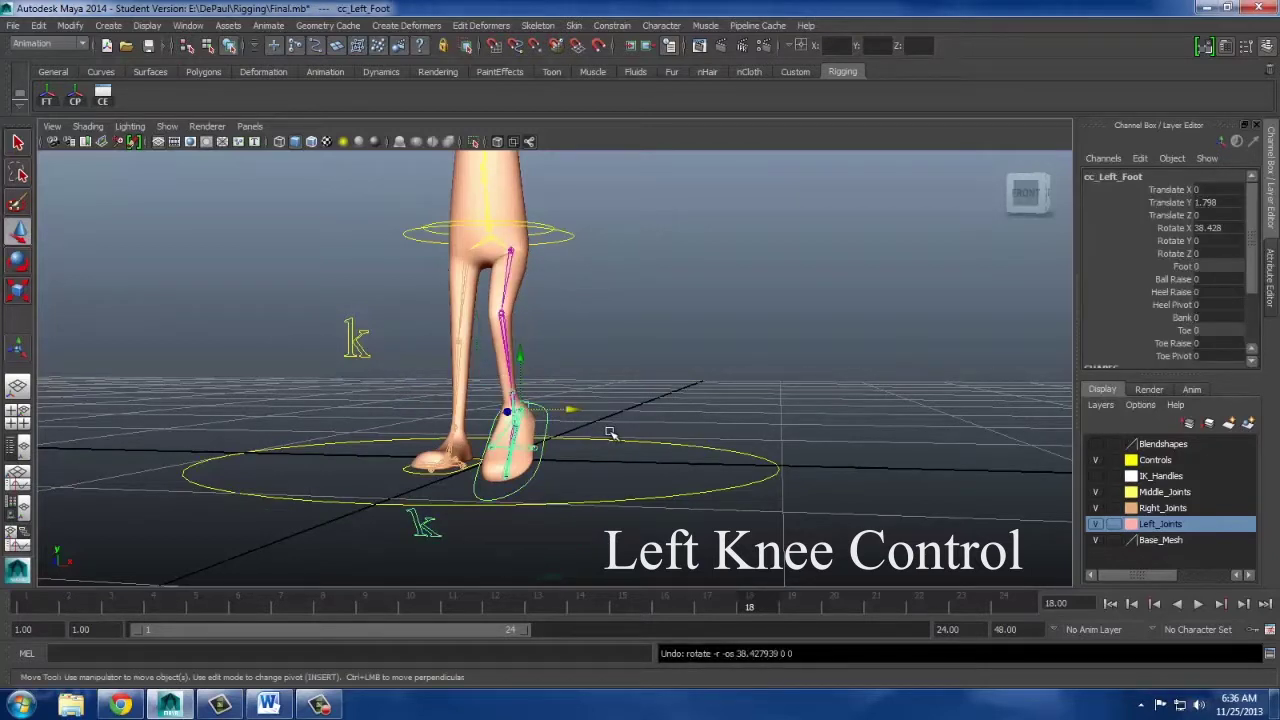
# Raise the right foot control, test the right knee control by moving it sideways, and undo all these changes.
pyautogui.click(410, 470)
pyautogui.moveTo(450, 405)
pyautogui.mouseDown()
pyautogui.moveTo(446, 331)
pyautogui.moveTo(440, 409)
pyautogui.moveTo(443, 343)
pyautogui.moveTo(458, 405)
pyautogui.mouseUp()
pyautogui.click(389, 310)
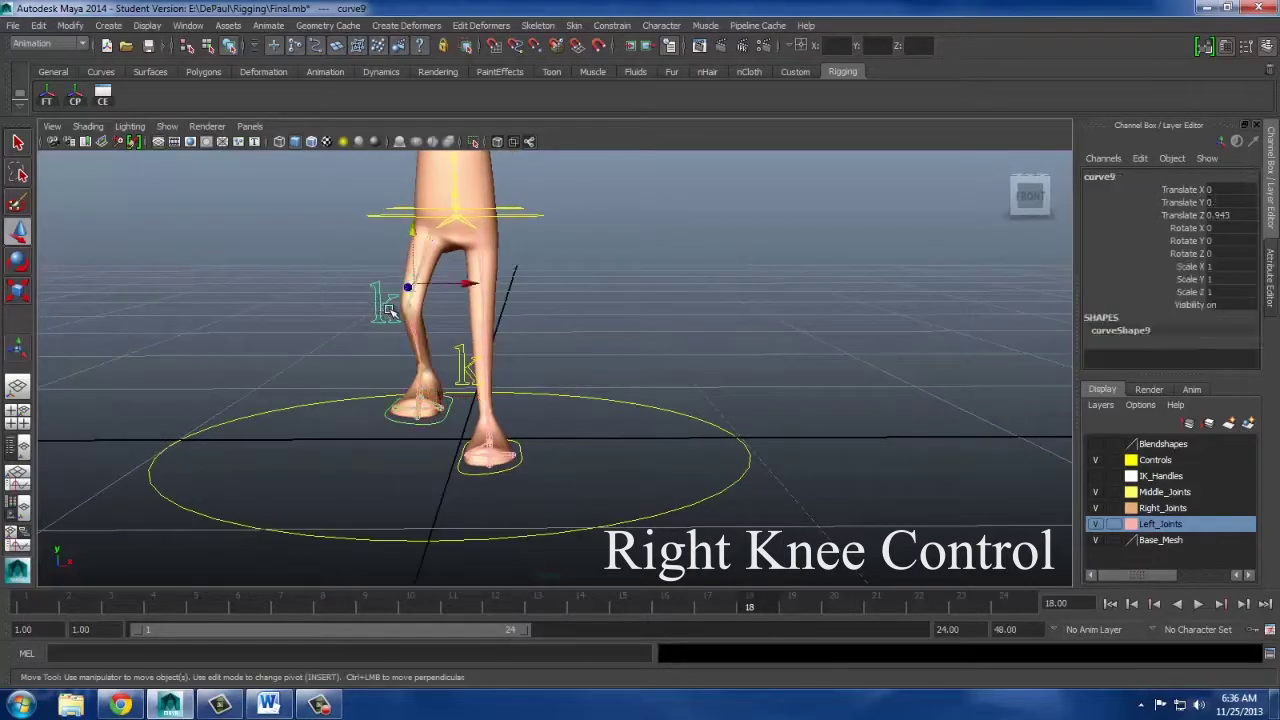
pyautogui.click(444, 283)
pyautogui.click(390, 311)
pyautogui.click(458, 284)
pyautogui.hotkey('ctrl', 'z')
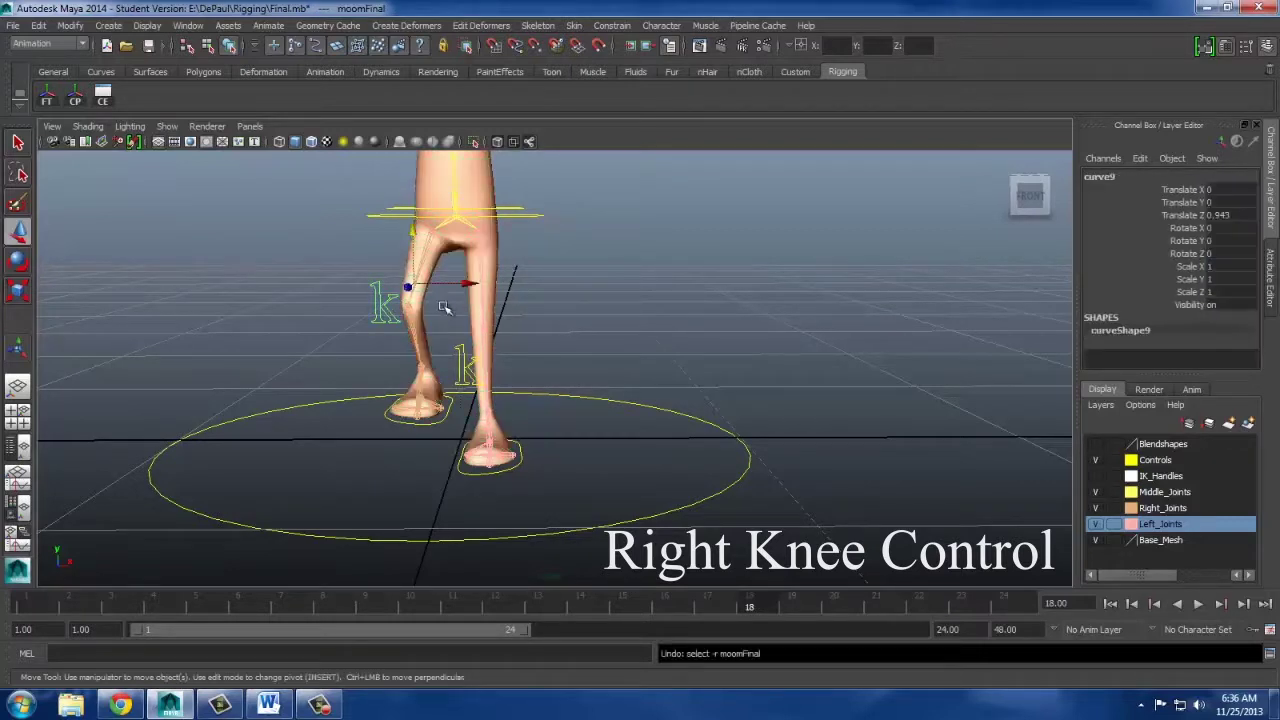
pyautogui.moveTo(460, 283); pyautogui.dragTo(500, 308)
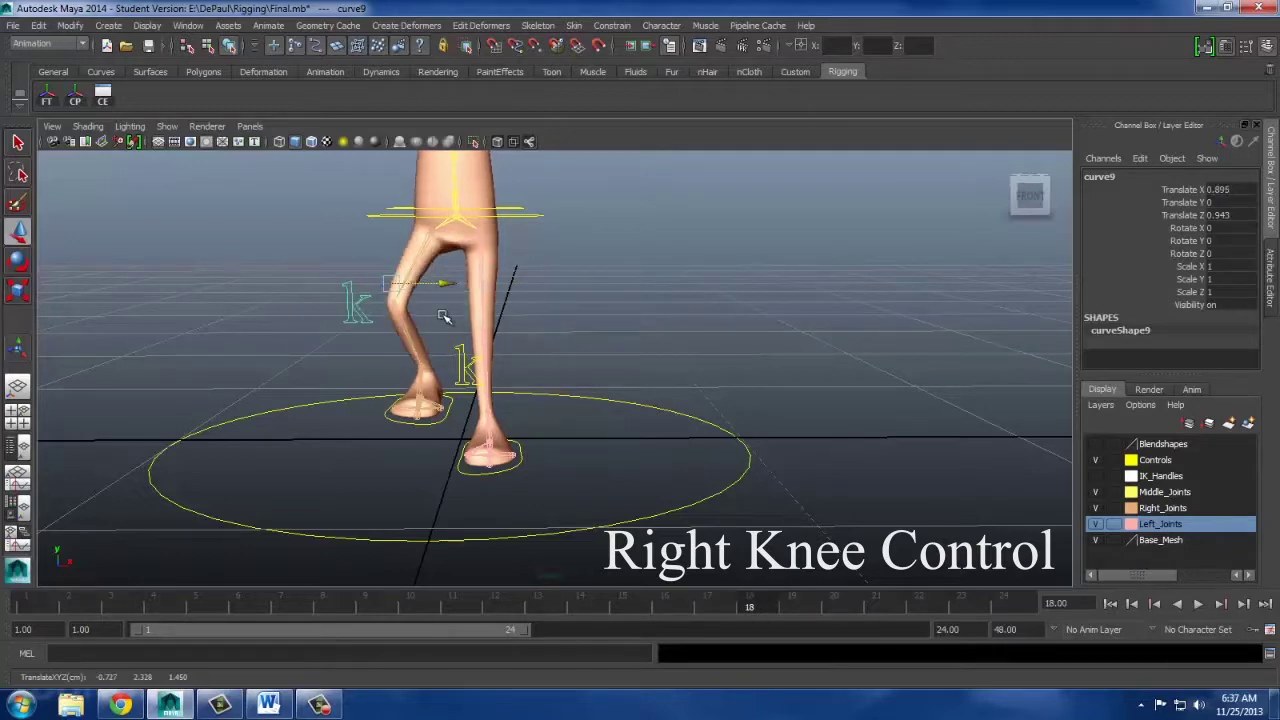
pyautogui.hotkey('ctrl', 'z')
pyautogui.hotkey('ctrl', 'z')
pyautogui.hotkey('ctrl', 'z')
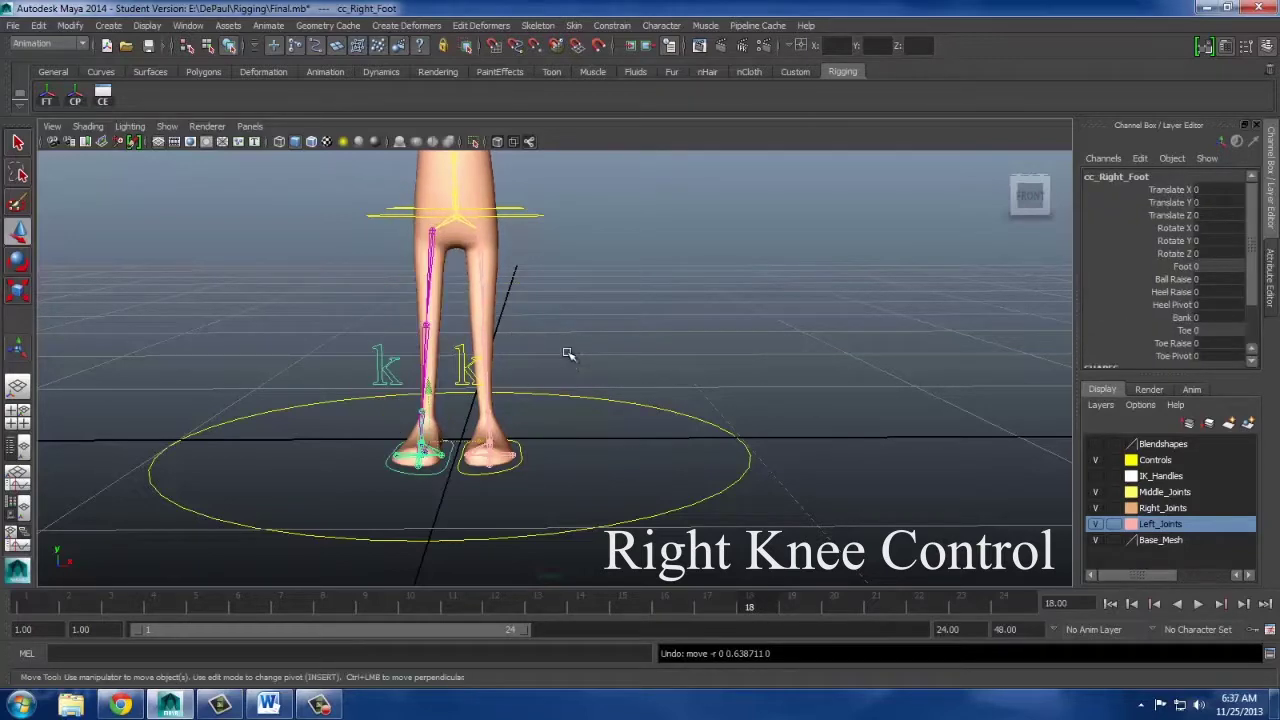
# Test the Root control around the hips by moving it vertically, and undo the move.
pyautogui.keyDown('alt'); pyautogui.moveTo(613, 267); pyautogui.dragTo(638, 382, button='middle'); pyautogui.keyUp('alt')
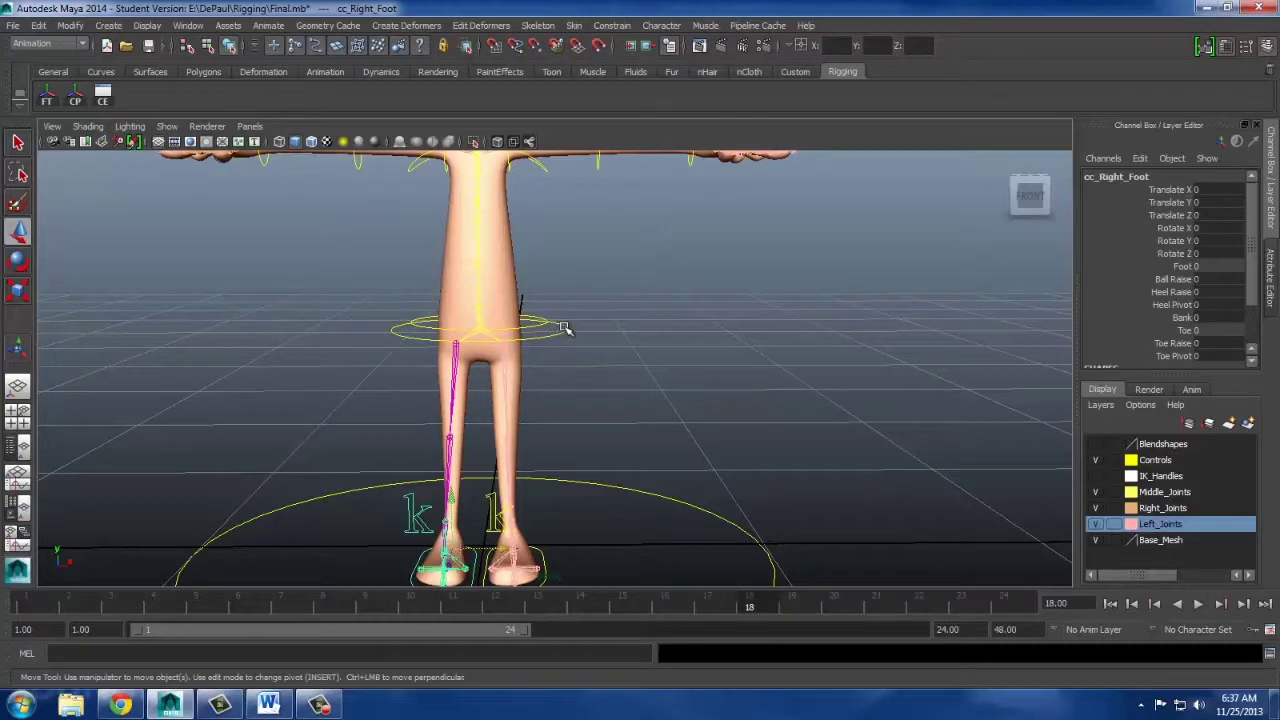
pyautogui.click(565, 328)
pyautogui.moveTo(488, 292); pyautogui.dragTo(495, 333)
pyautogui.hotkey('ctrl', 'z')
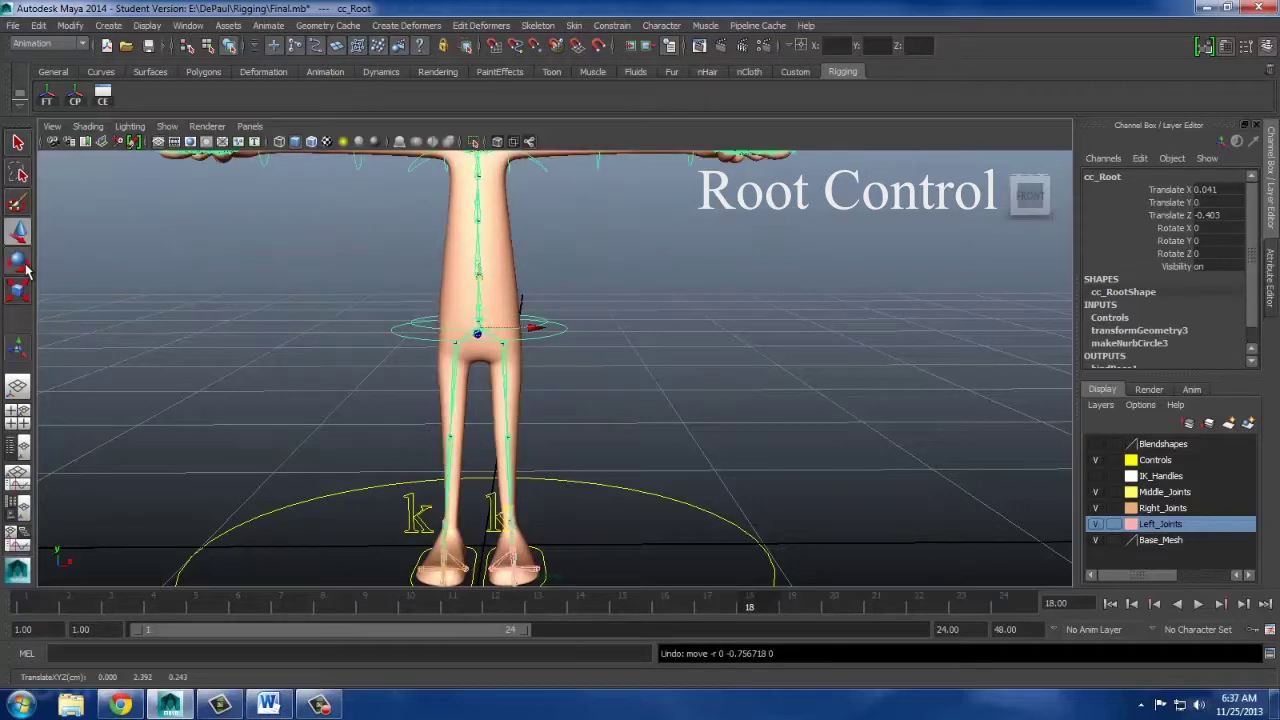
# Test rotating the Root control about its Y axis, and undo the rotations.
pyautogui.click(18, 262)
pyautogui.keyDown('alt'); pyautogui.moveTo(737, 343); pyautogui.dragTo(593, 355, button='right'); pyautogui.keyUp('alt')
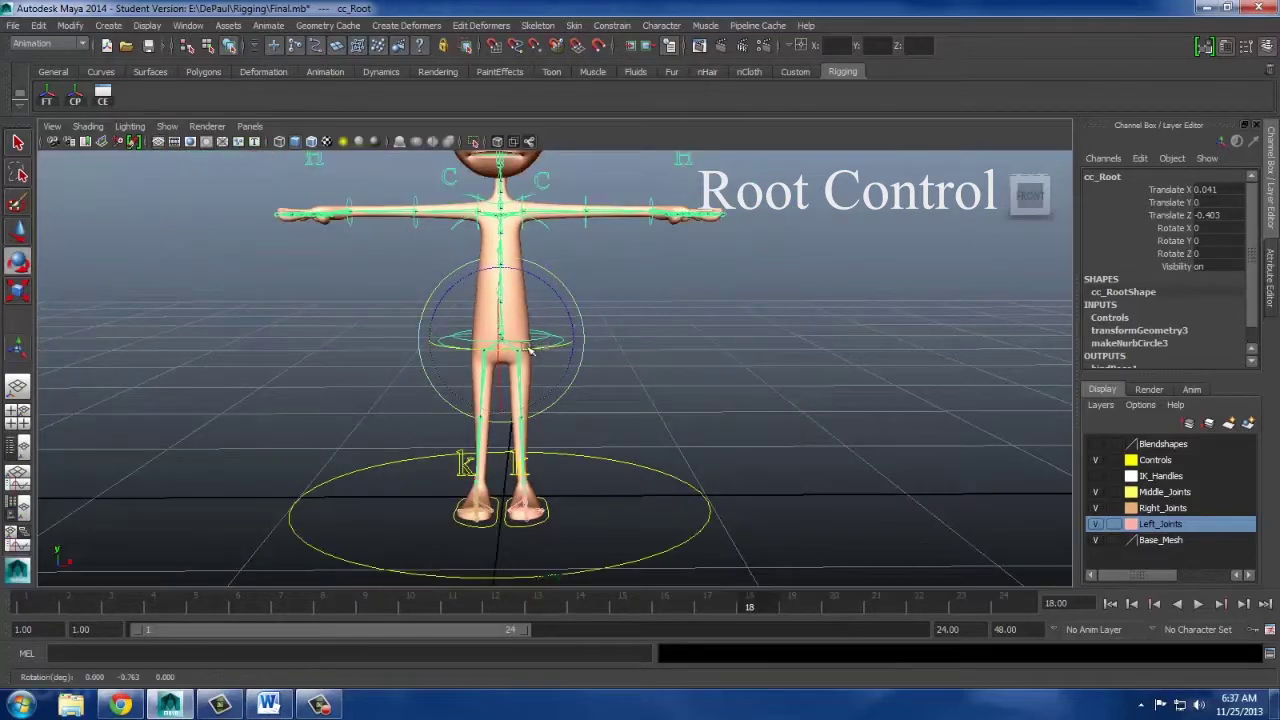
pyautogui.moveTo(531, 350); pyautogui.dragTo(502, 340)
pyautogui.hotkey('ctrl', 'z')
pyautogui.hotkey('ctrl', 'z')
pyautogui.hotkey('ctrl', 'z')
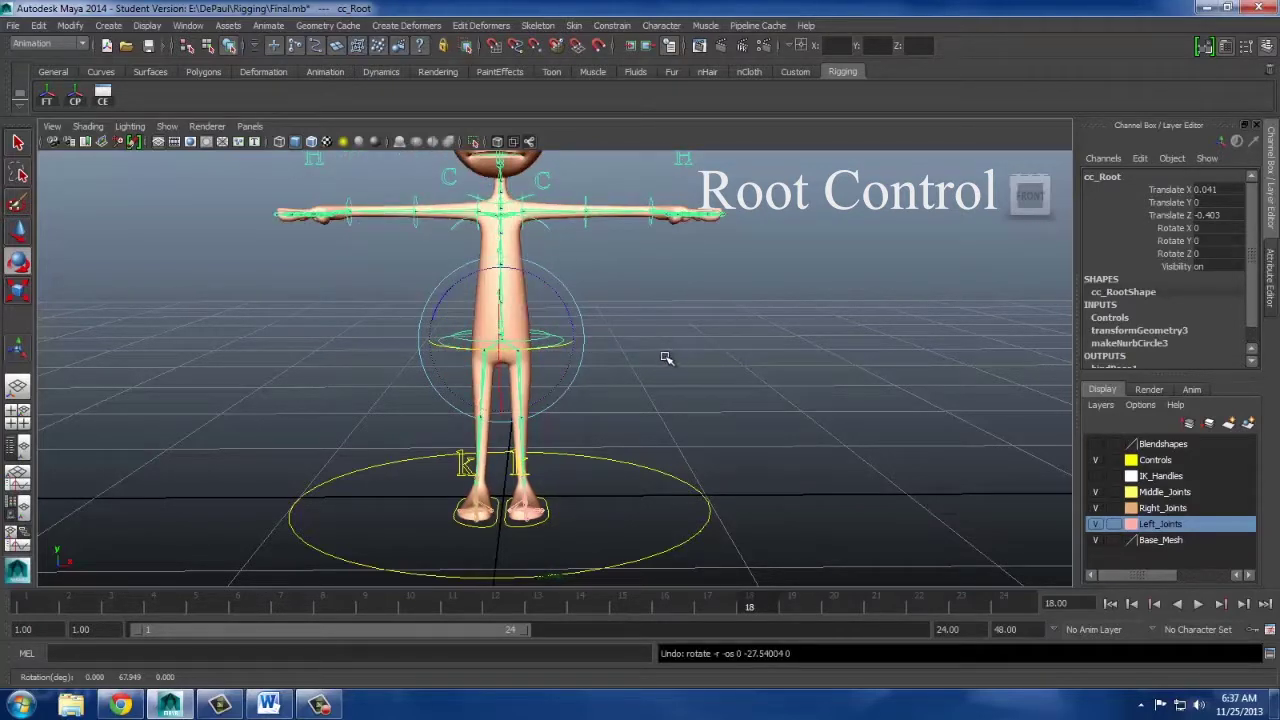
# Test the waist control by rotating the lower spine in X to about 11.7 degrees, and undo the rotation.
pyautogui.scroll(2, 695, 340)
pyautogui.keyDown('alt'); pyautogui.moveTo(707, 330); pyautogui.dragTo(721, 378, button='middle'); pyautogui.keyUp('alt')
pyautogui.scroll(1, 701, 360)
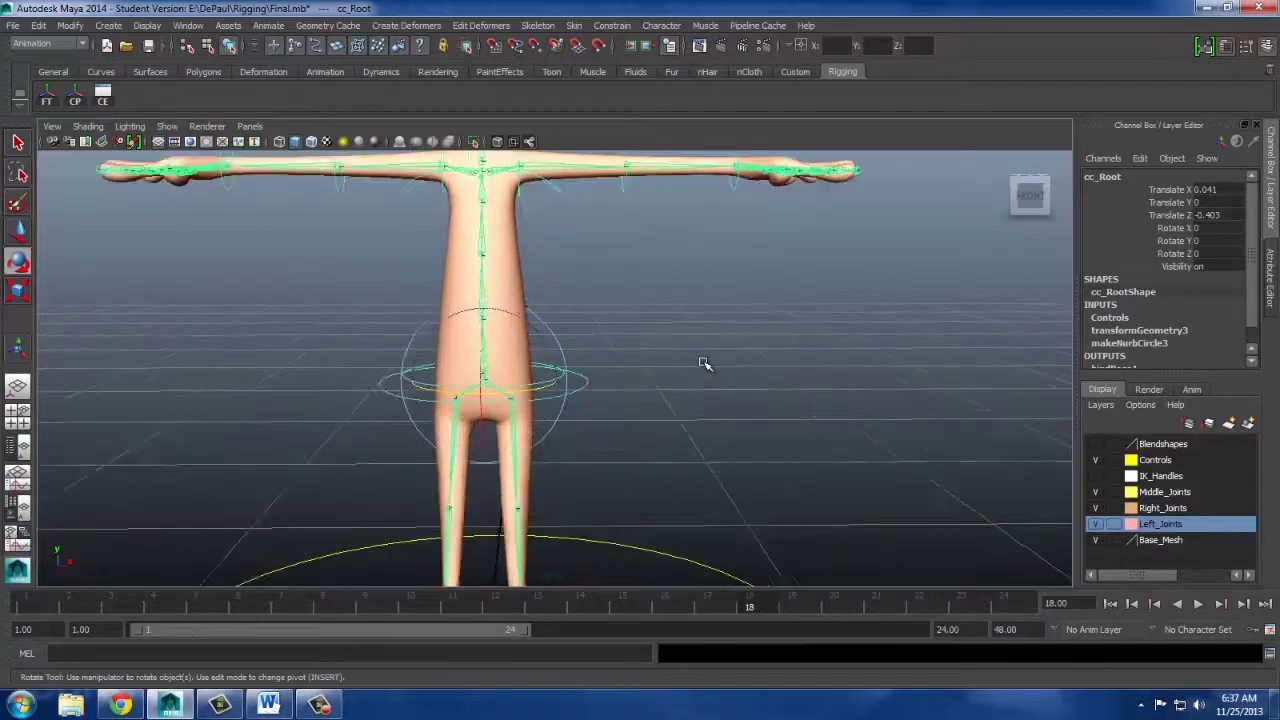
pyautogui.scroll(2, 705, 364)
pyautogui.click(601, 385)
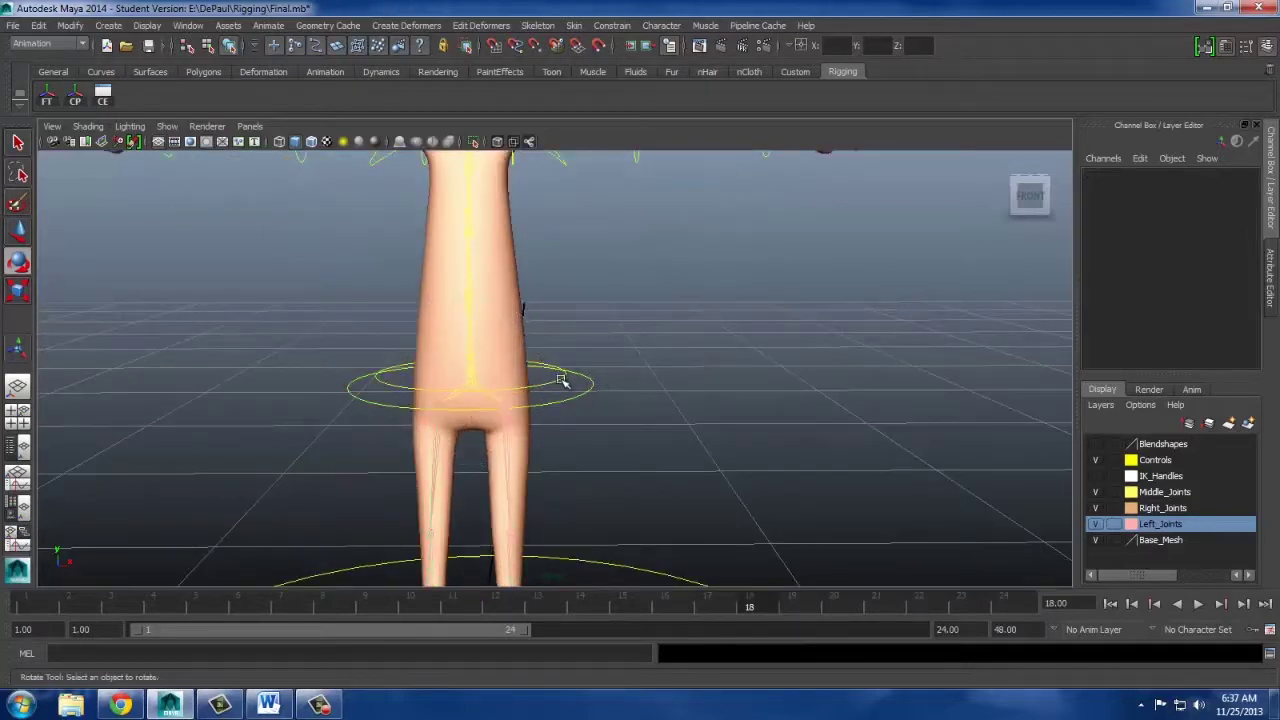
pyautogui.click(561, 381)
pyautogui.scroll(-3, 689, 354)
pyautogui.keyDown('alt'); pyautogui.moveTo(697, 383); pyautogui.dragTo(596, 371); pyautogui.keyUp('alt')
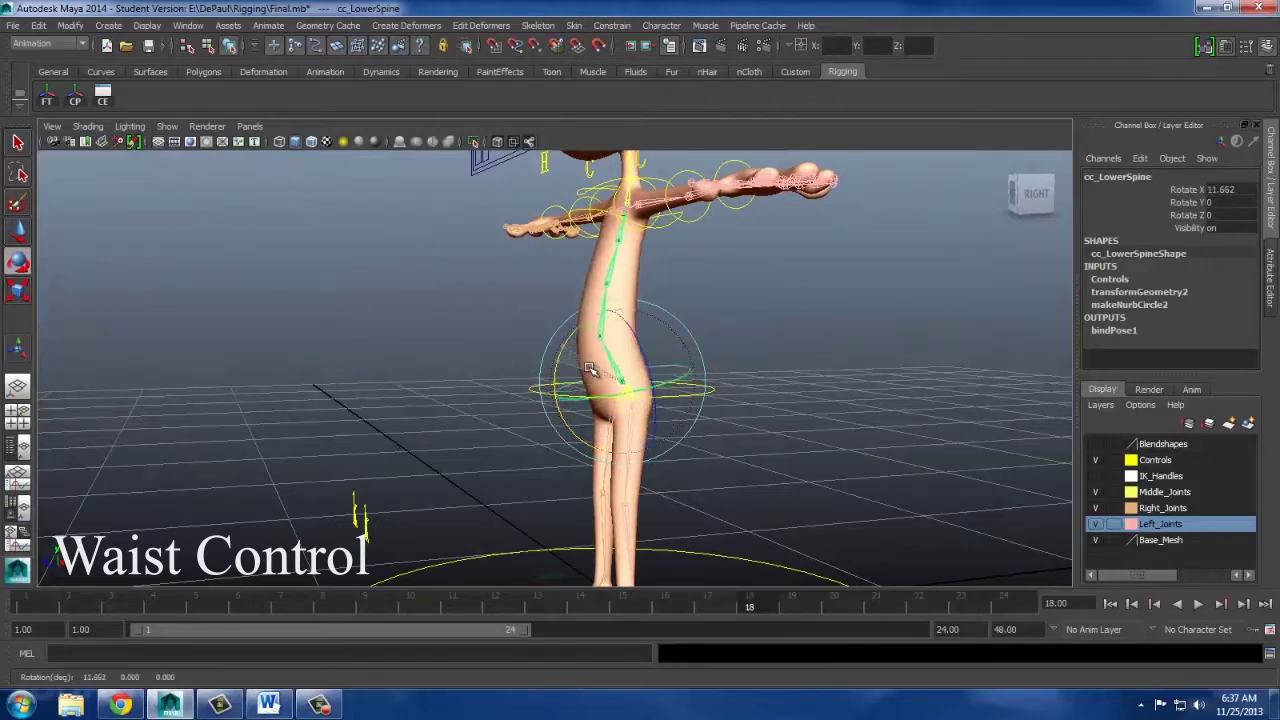
pyautogui.hotkey('ctrl', 'z')
# Test the chest control by rotating the upper spine.
pyautogui.keyDown('alt'); pyautogui.moveTo(757, 300); pyautogui.dragTo(766, 349, button='middle'); pyautogui.keyUp('alt')
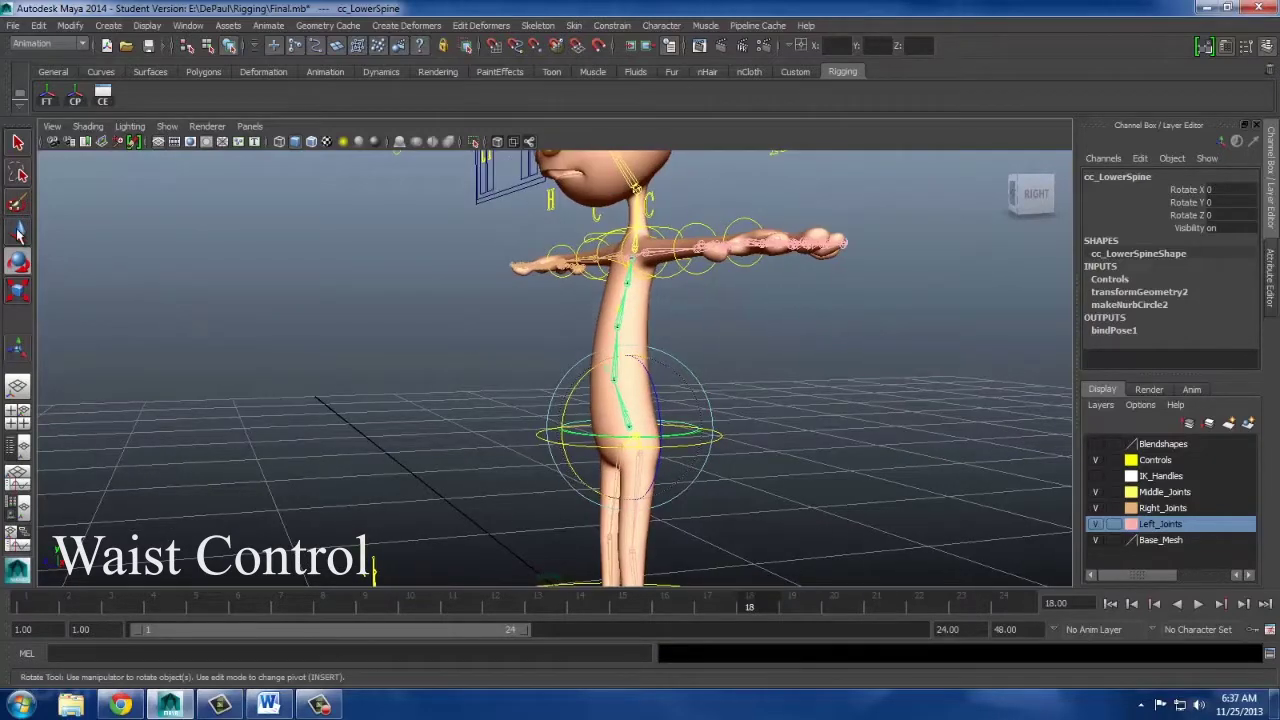
pyautogui.click(18, 231)
pyautogui.click(676, 332)
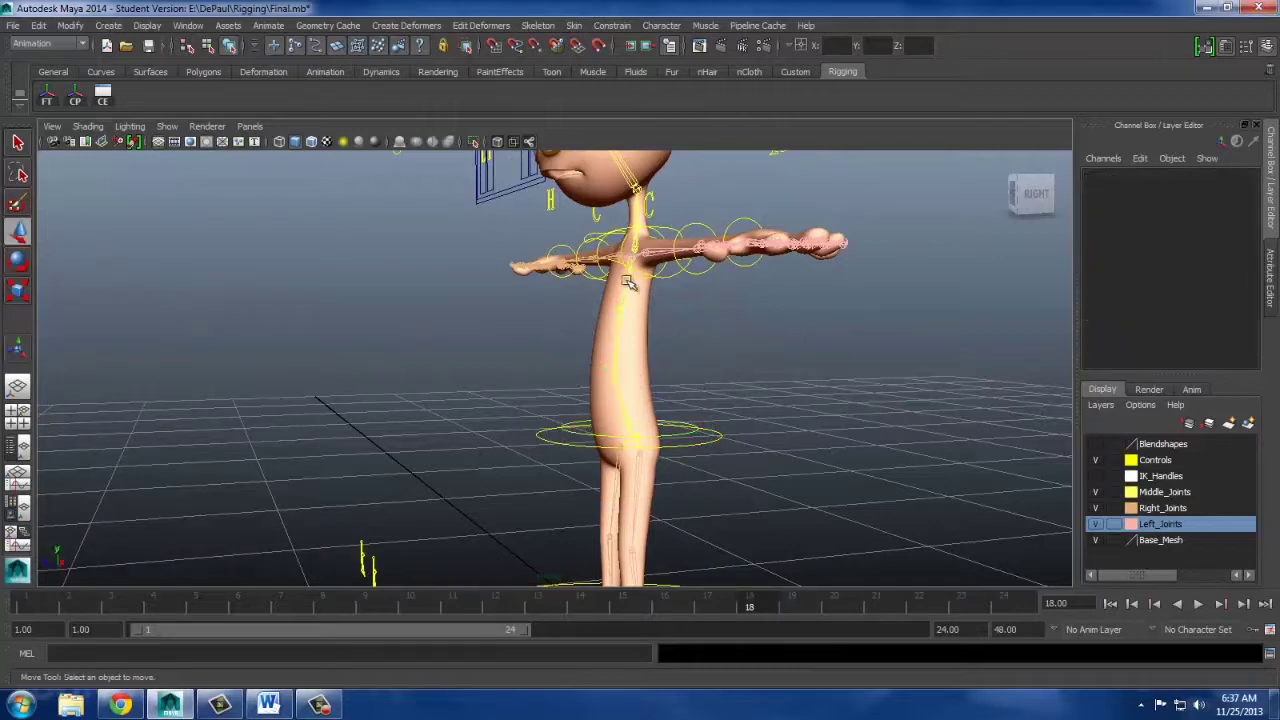
pyautogui.keyDown('alt'); pyautogui.moveTo(628, 283); pyautogui.dragTo(783, 334); pyautogui.keyUp('alt')
pyautogui.keyDown('alt'); pyautogui.moveTo(783, 334); pyautogui.dragTo(720, 410, button='middle'); pyautogui.keyUp('alt')
pyautogui.click(415, 251)
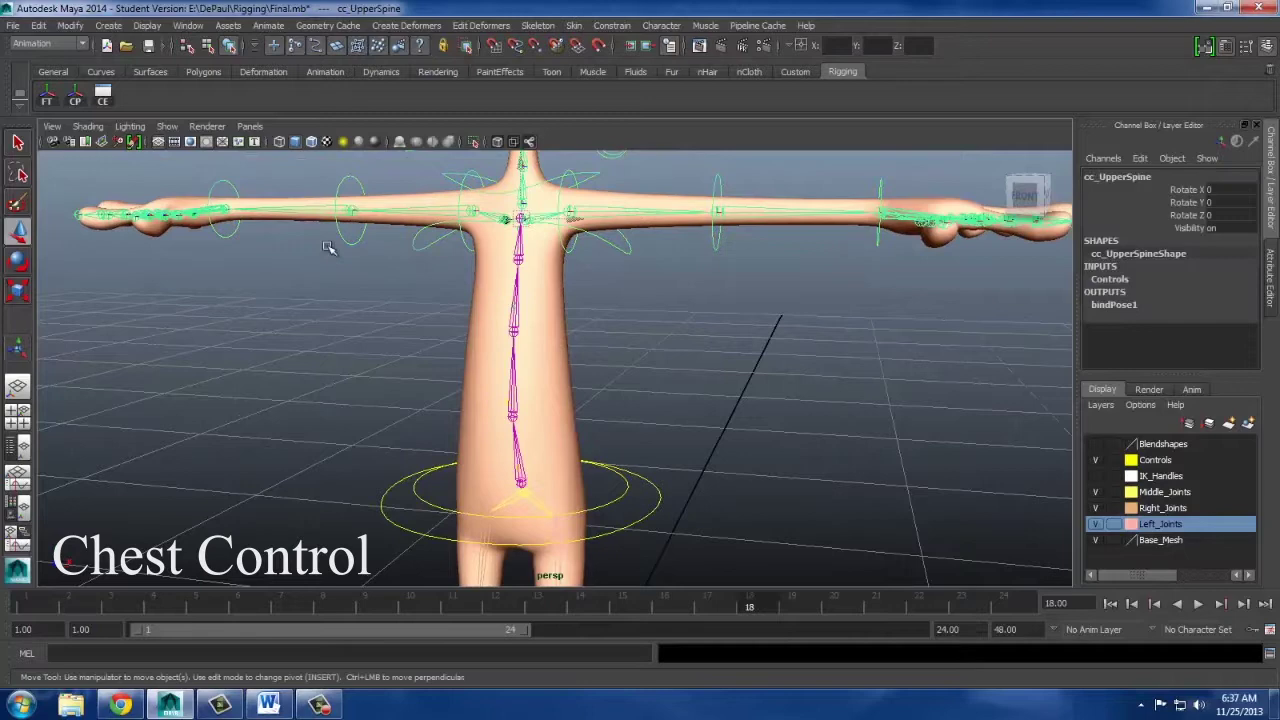
pyautogui.click(18, 261)
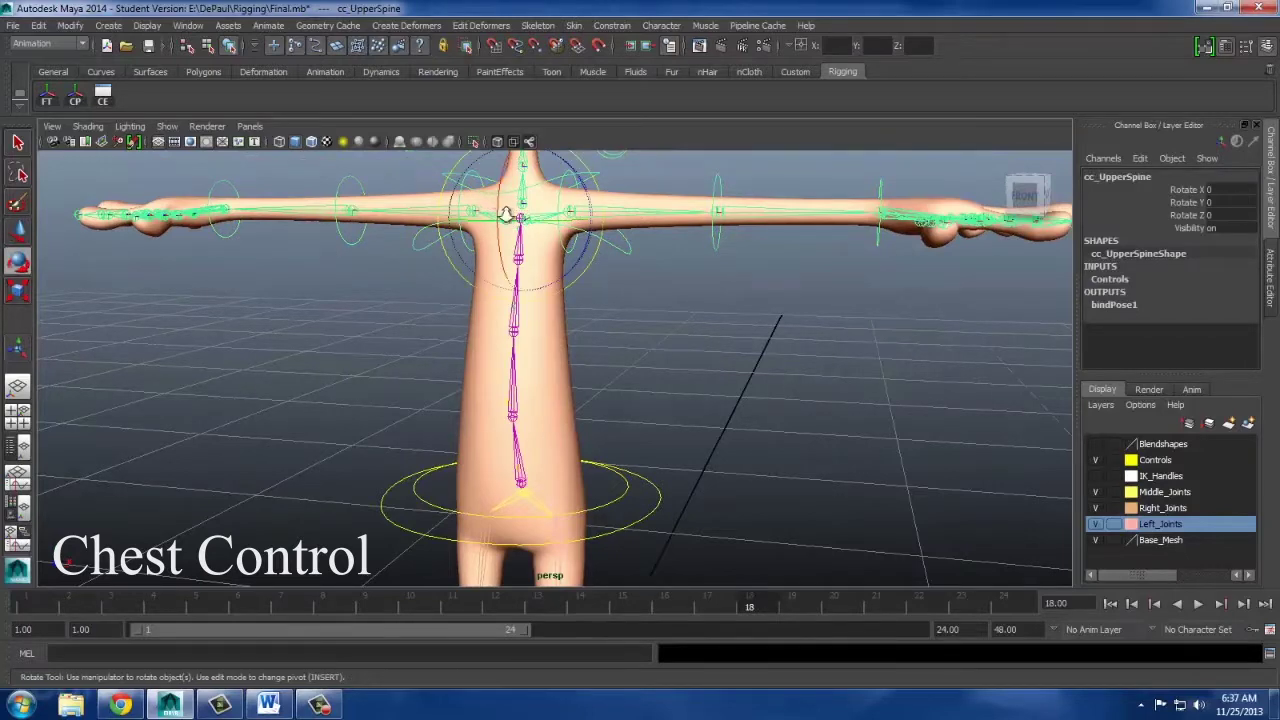
pyautogui.scroll(-3, 508, 215)
pyautogui.moveTo(508, 220); pyautogui.dragTo(560, 318)
# Test the neck and head control by rotating it in X and Y, and undo the rotations.
pyautogui.keyDown('alt'); pyautogui.moveTo(672, 360); pyautogui.dragTo(686, 349); pyautogui.keyUp('alt')
pyautogui.keyDown('alt'); pyautogui.moveTo(686, 349); pyautogui.dragTo(711, 460, button='middle'); pyautogui.keyUp('alt')
pyautogui.click(678, 427)
pyautogui.keyDown('alt'); pyautogui.moveTo(676, 355); pyautogui.dragTo(708, 437, button='right'); pyautogui.keyUp('alt')
pyautogui.keyDown('alt'); pyautogui.moveTo(708, 437); pyautogui.dragTo(644, 398); pyautogui.keyUp('alt')
pyautogui.keyDown('alt'); pyautogui.moveTo(700, 333); pyautogui.dragTo(686, 337, button='right'); pyautogui.keyUp('alt')
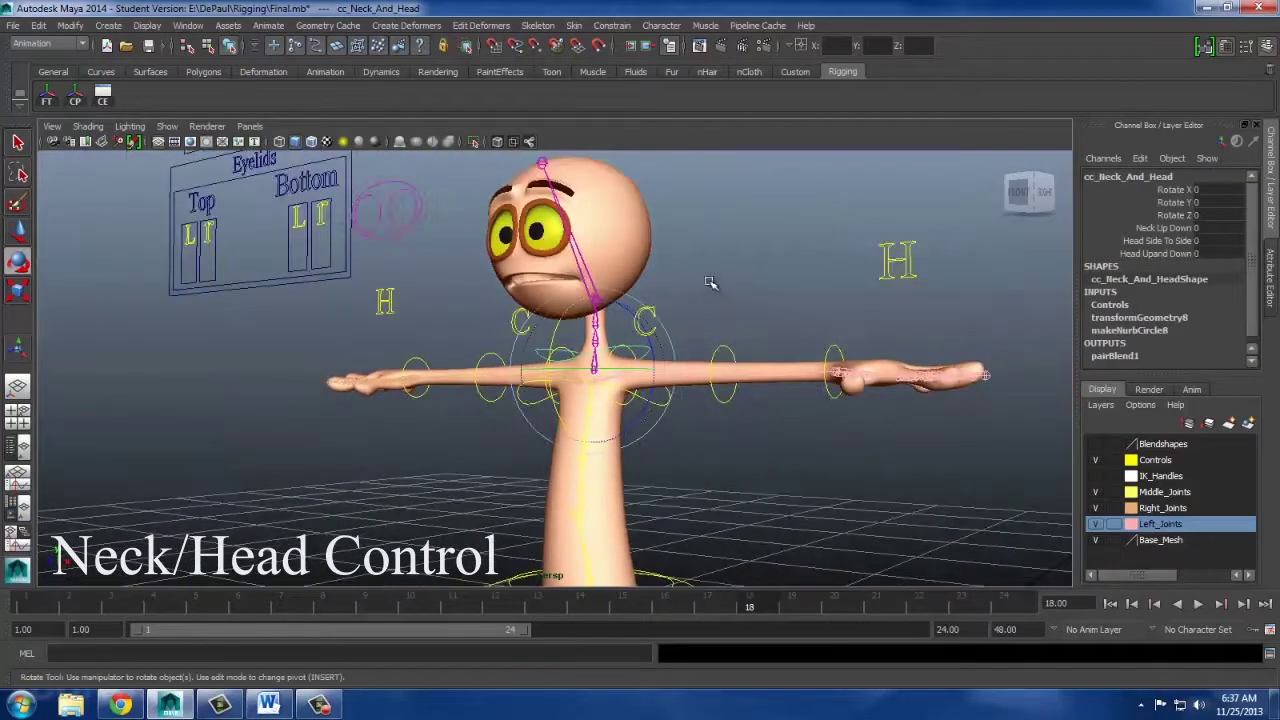
pyautogui.keyDown('alt'); pyautogui.moveTo(737, 366); pyautogui.dragTo(766, 371); pyautogui.keyUp('alt')
pyautogui.press('e')
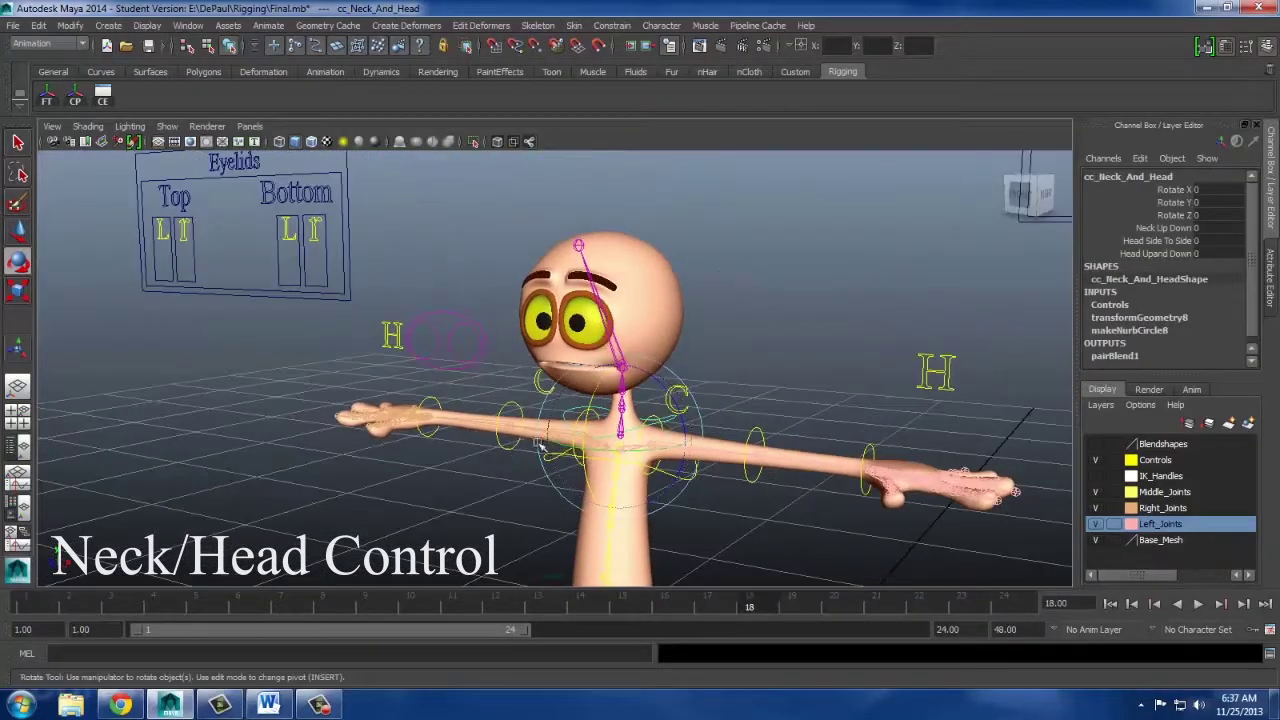
pyautogui.moveTo(591, 400); pyautogui.dragTo(594, 449)
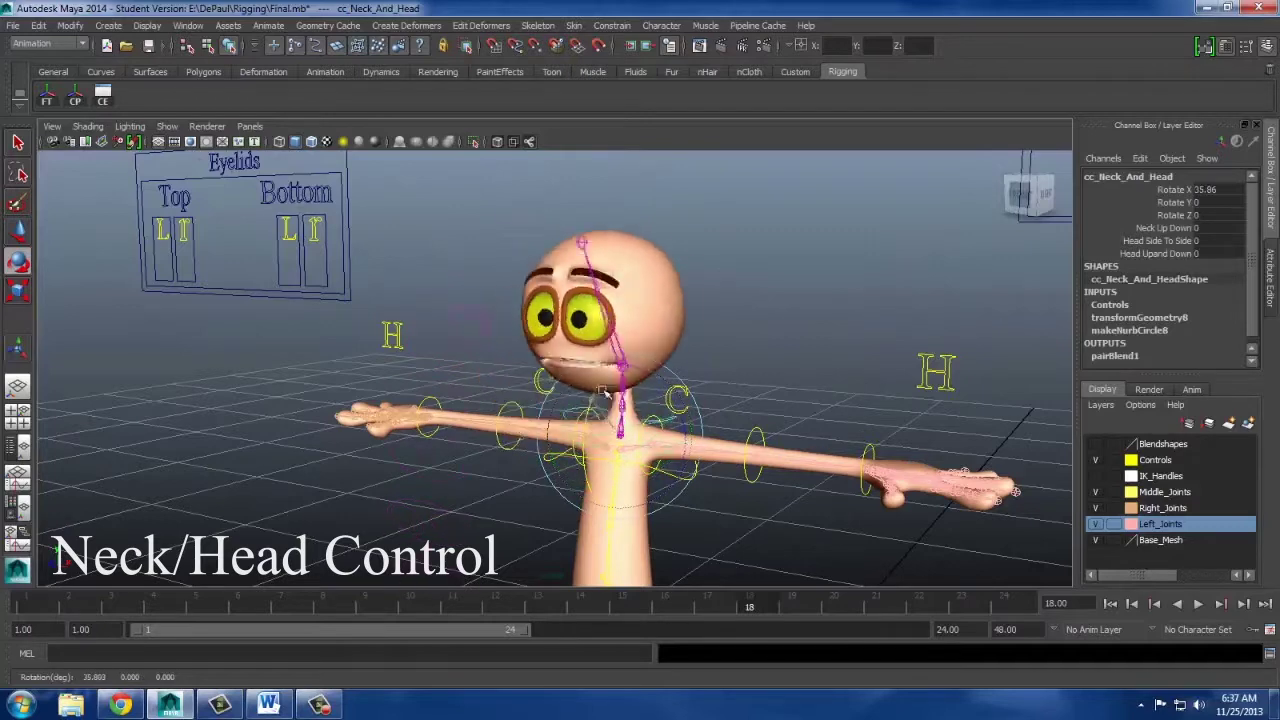
pyautogui.moveTo(607, 385); pyautogui.dragTo(659, 450)
pyautogui.hotkey('ctrl', 'z')
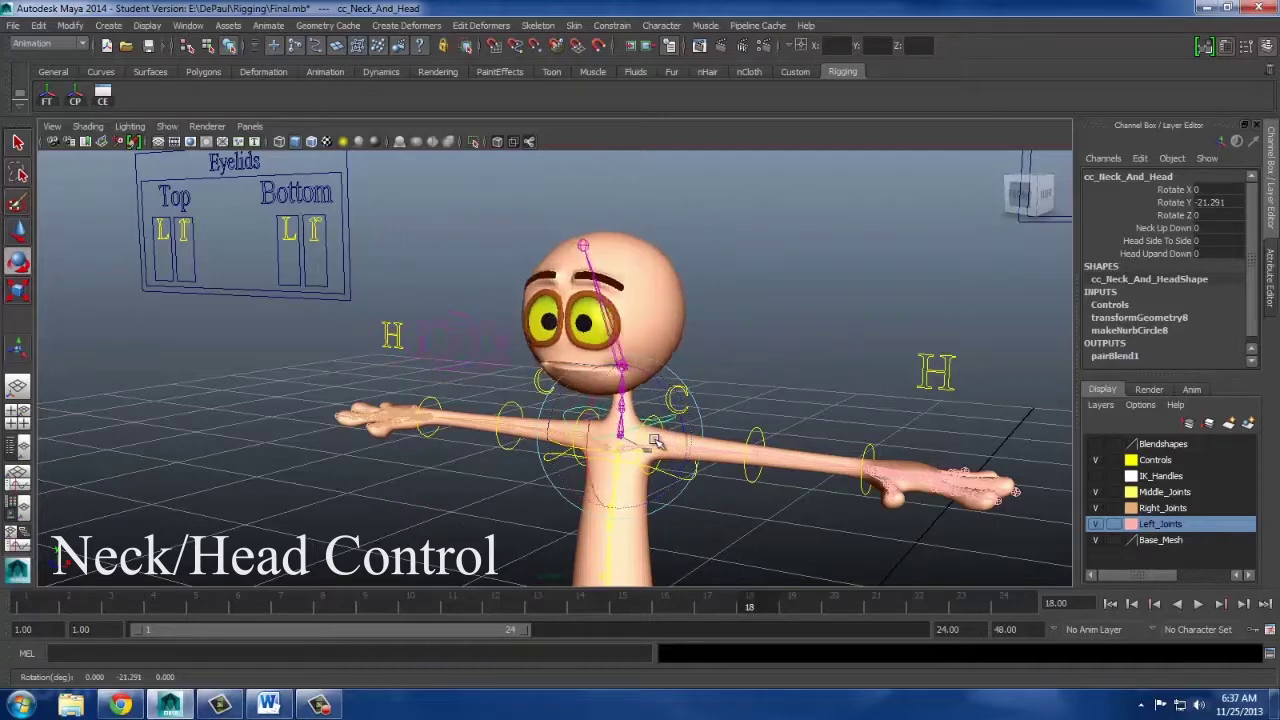
pyautogui.hotkey('ctrl', 'z')
# Test the Neck Up Down attribute on the neck and head control, and undo the changes.
pyautogui.click(1160, 241)
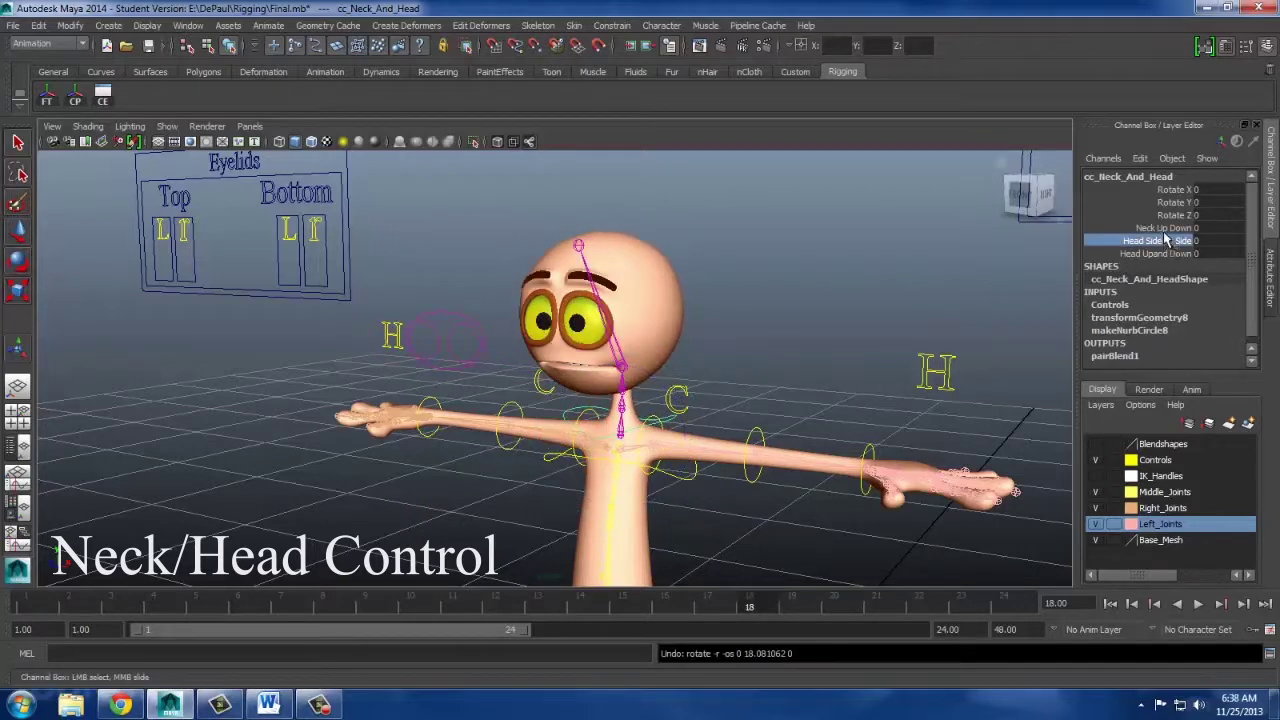
pyautogui.click(1163, 228)
pyautogui.moveTo(811, 247)
pyautogui.mouseDown(button='middle')
pyautogui.moveTo(944, 240)
pyautogui.moveTo(808, 268)
pyautogui.mouseUp(button='middle')
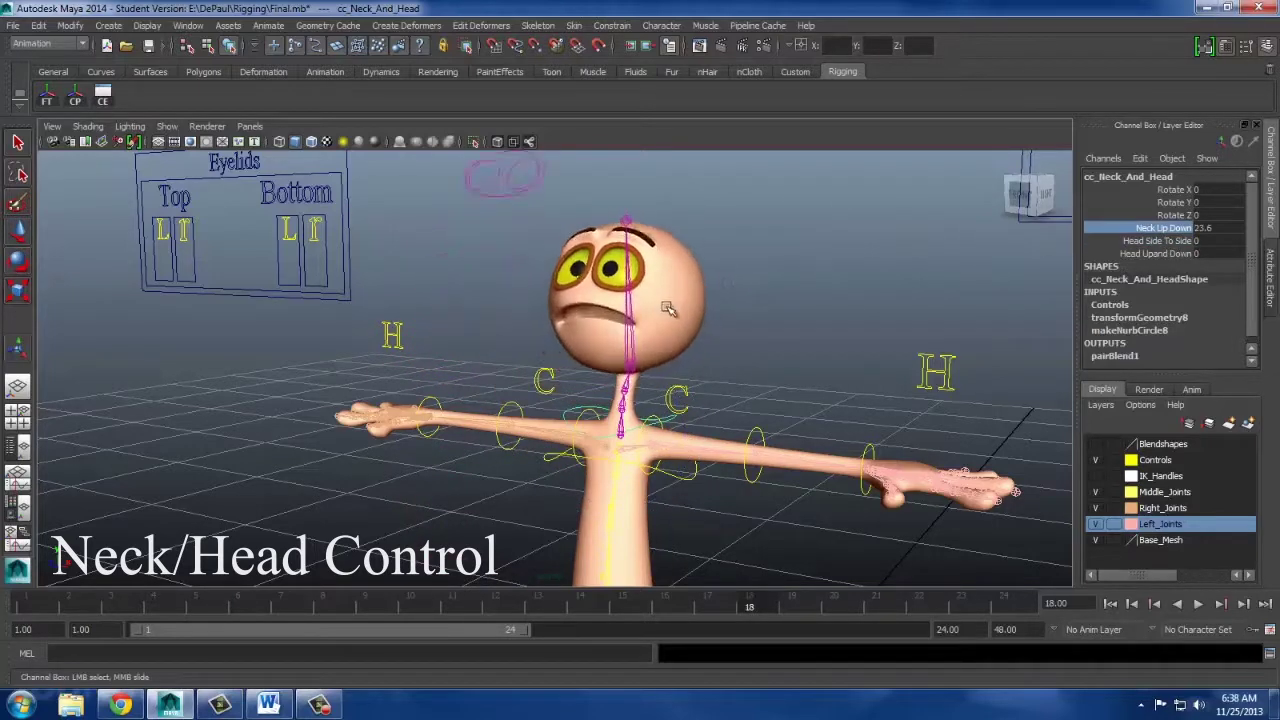
pyautogui.moveTo(811, 314); pyautogui.dragTo(778, 350, button='middle')
pyautogui.hotkey('ctrl', 'z')
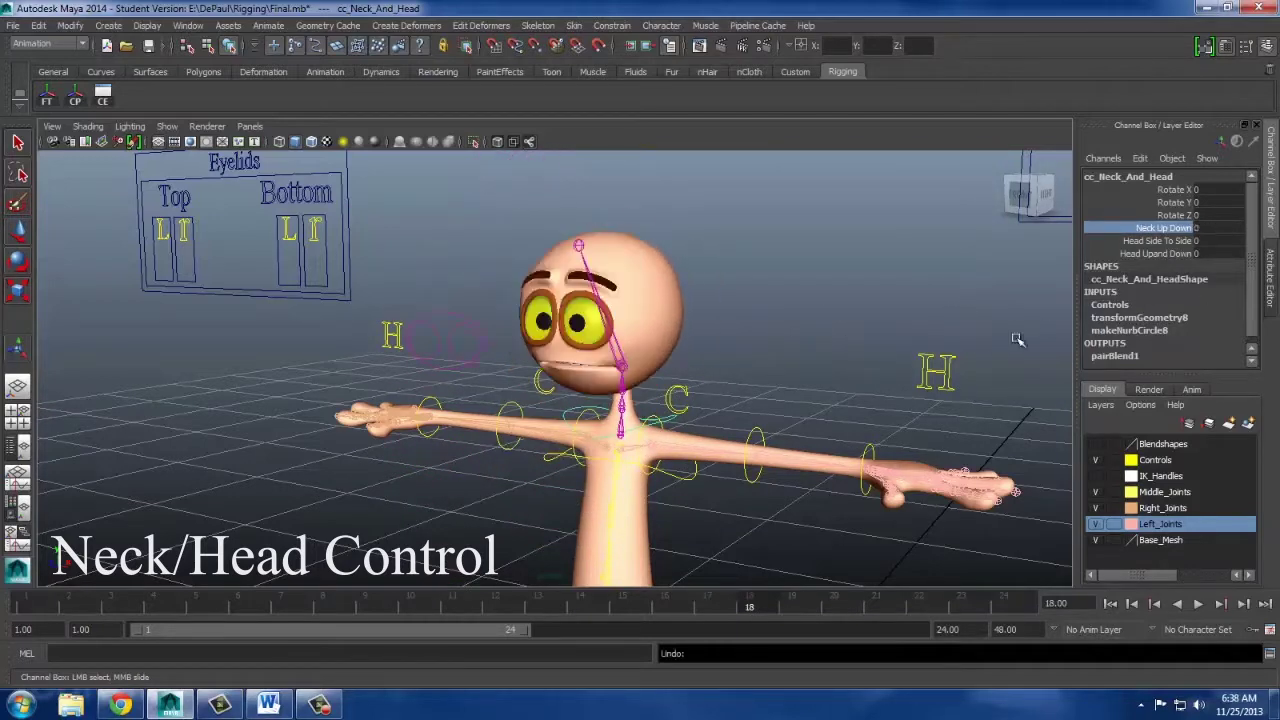
# Test the Head Side To Side and Head Upand Down attributes on the neck and head control.
pyautogui.click(1178, 241)
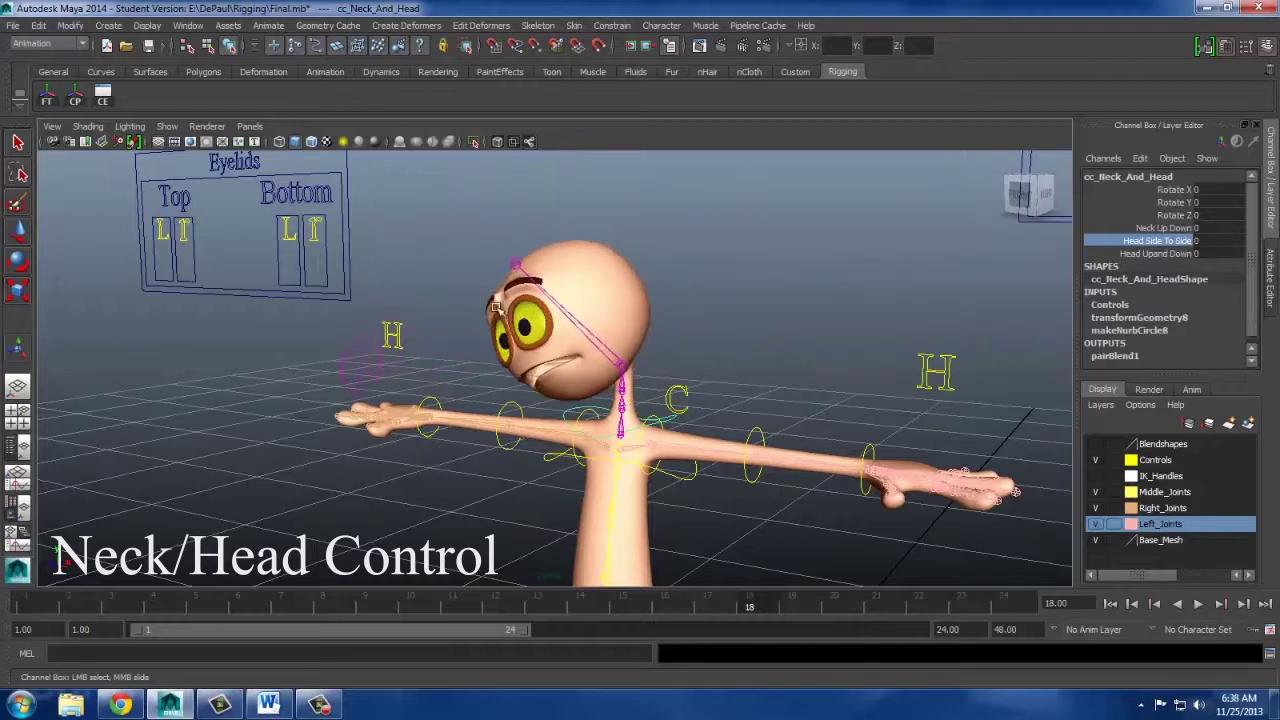
pyautogui.moveTo(687, 317); pyautogui.dragTo(547, 363, button='middle')
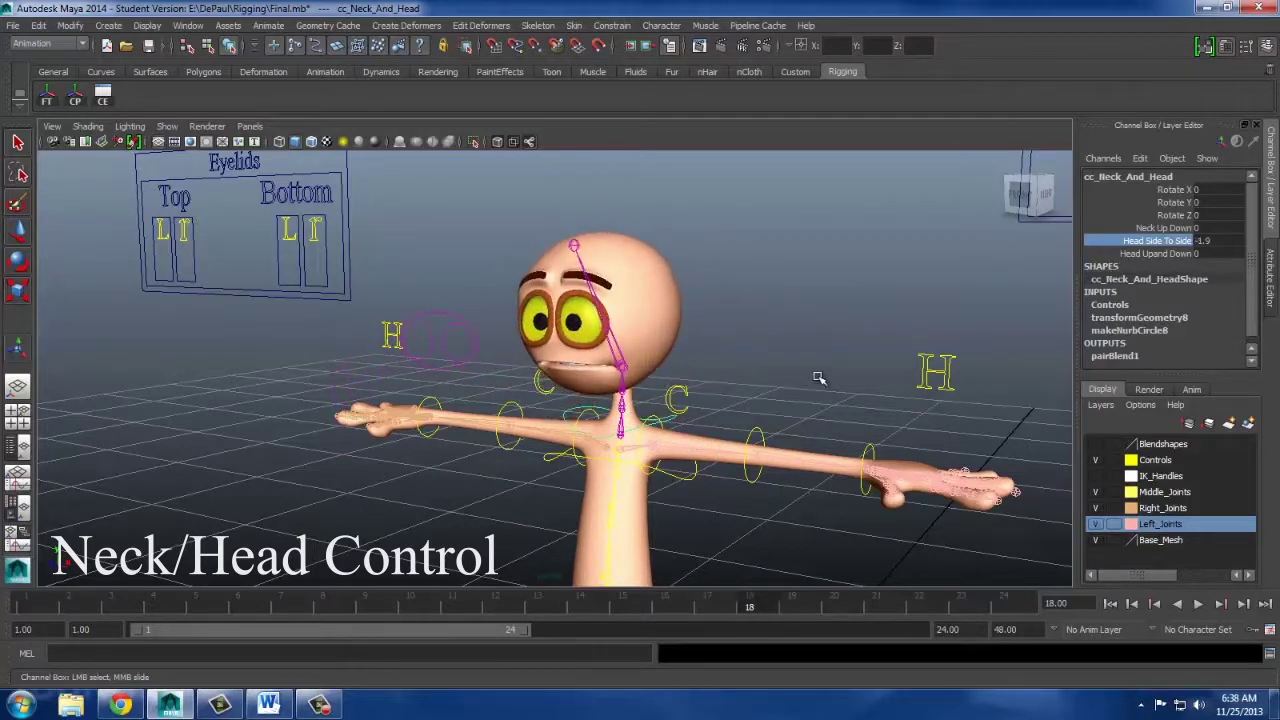
pyautogui.click(1160, 253)
pyautogui.moveTo(640, 360); pyautogui.dragTo(810, 395, button='middle')
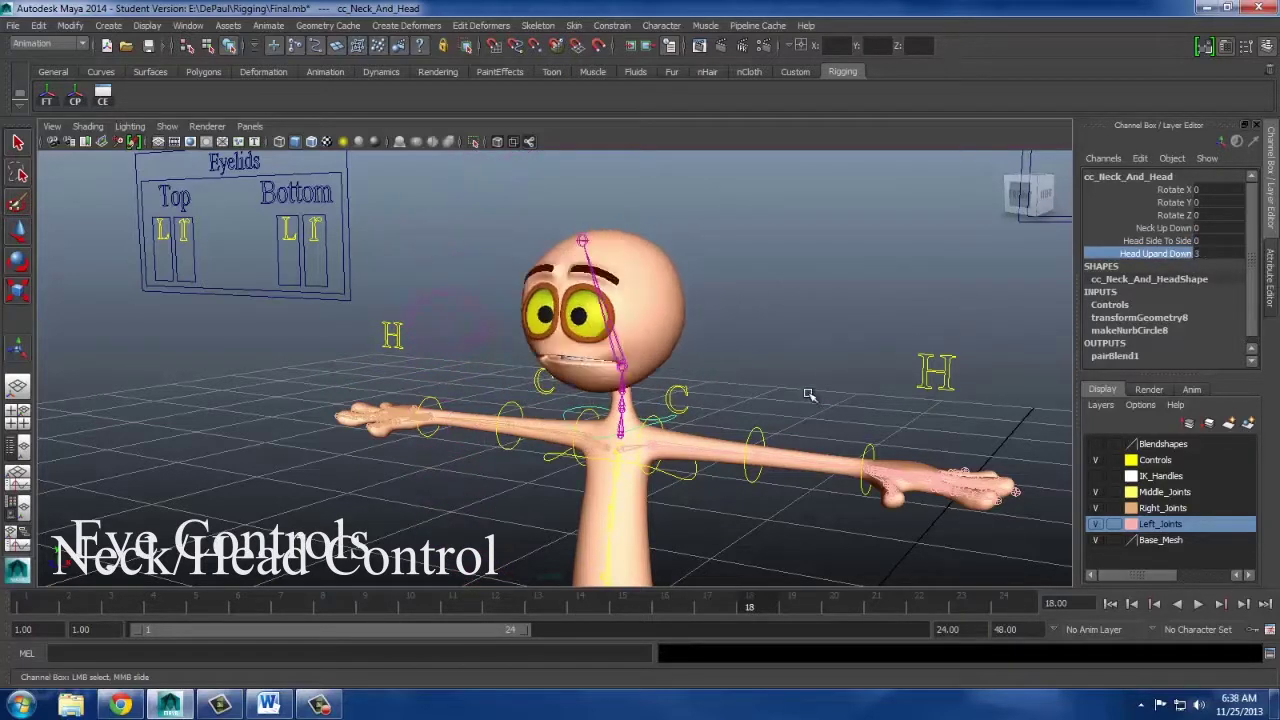
# Undo the Head Upand Down change and test the combined eye control by moving it vertically.
pyautogui.hotkey('ctrl', 'z')
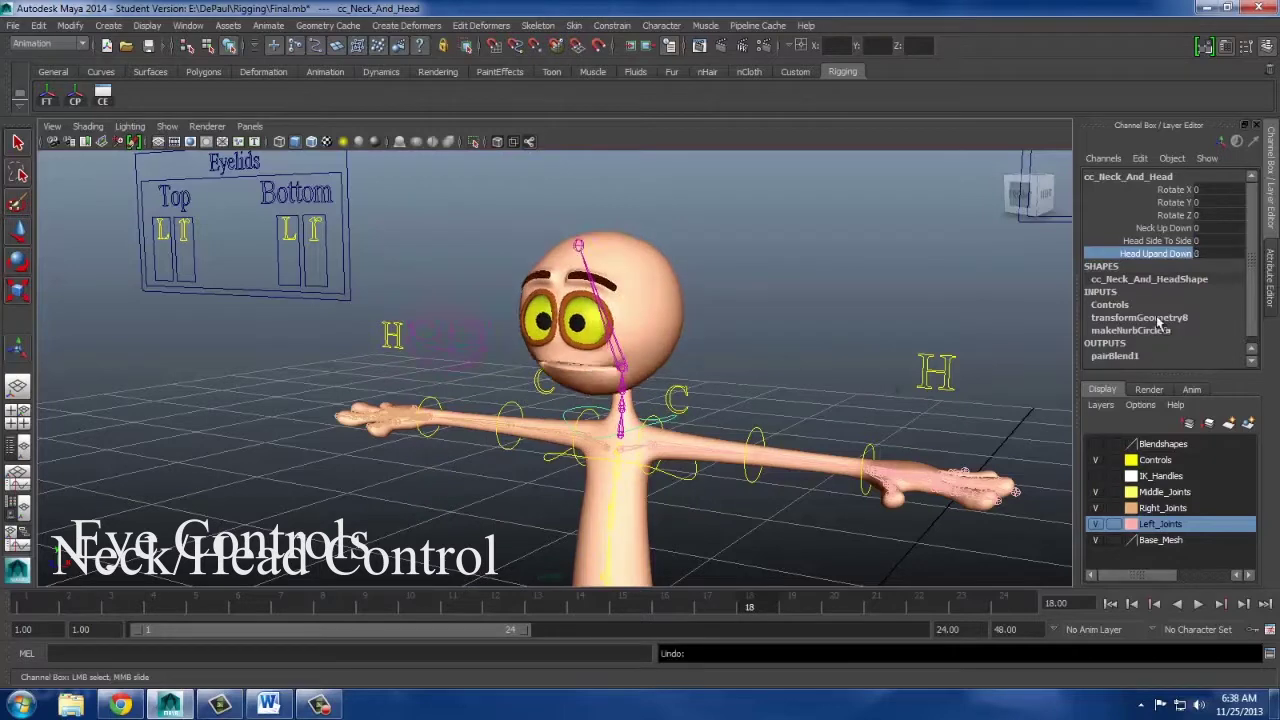
pyautogui.click(454, 315)
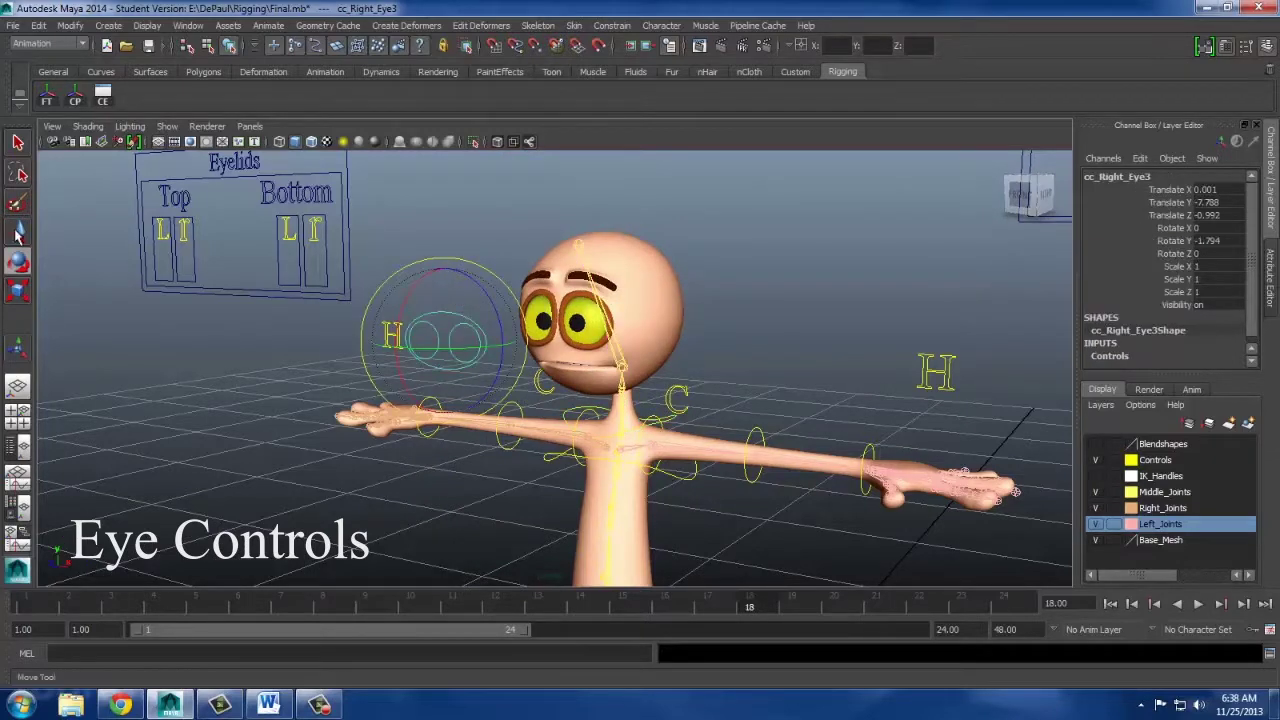
pyautogui.press('w')
pyautogui.moveTo(449, 289); pyautogui.dragTo(445, 340)
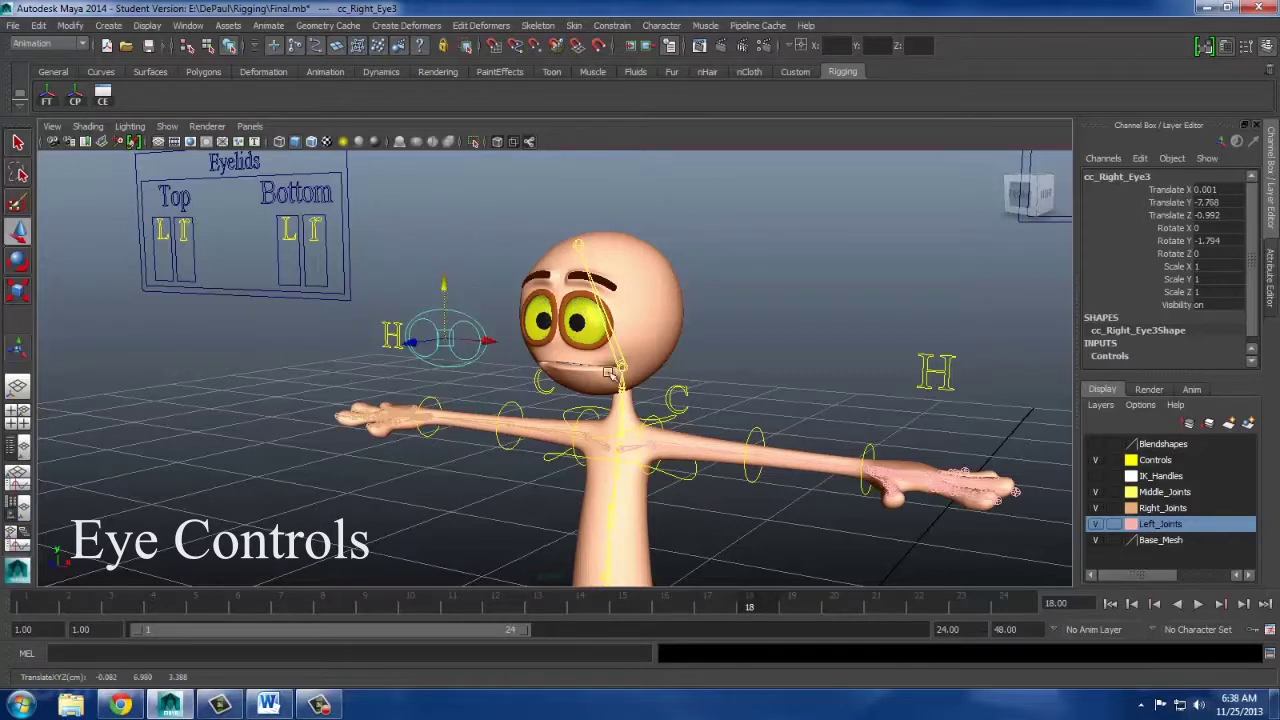
# Test the left and right eye controls by moving each one outward along X, and undo the moves.
pyautogui.click(463, 343)
pyautogui.click(461, 323)
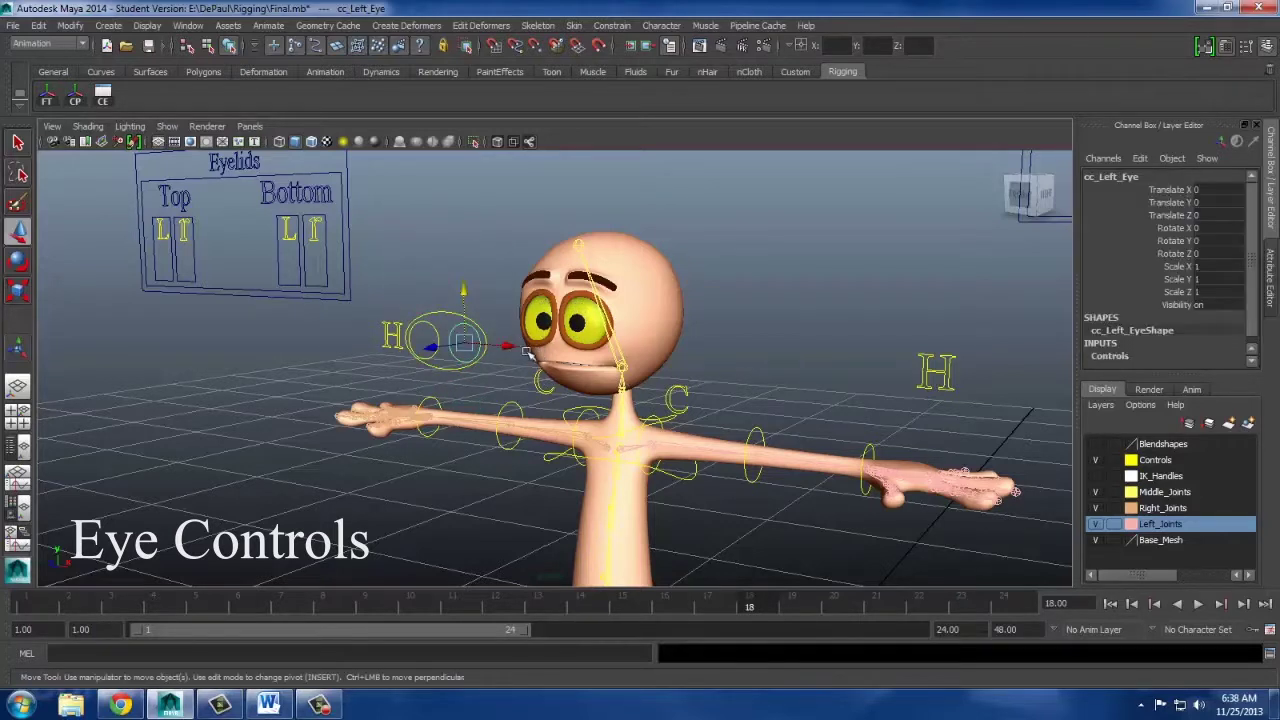
pyautogui.moveTo(508, 346); pyautogui.dragTo(627, 366)
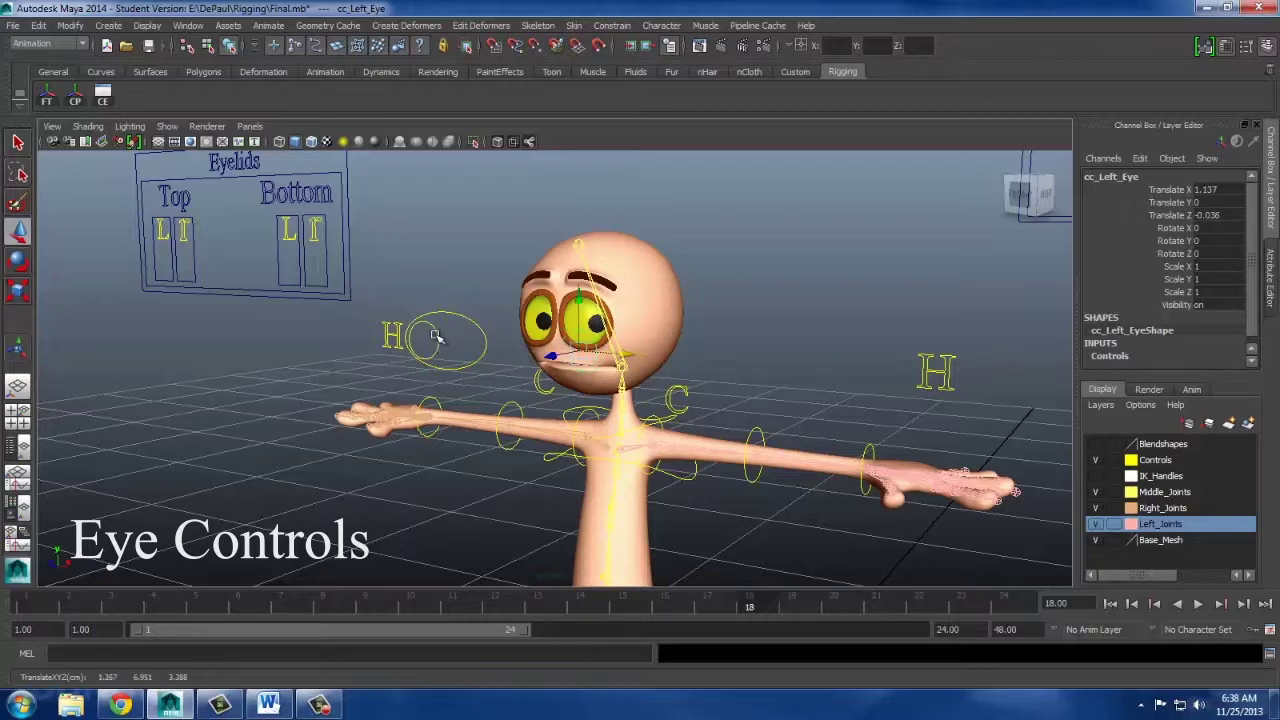
pyautogui.click(437, 337)
pyautogui.moveTo(437, 337); pyautogui.dragTo(390, 355)
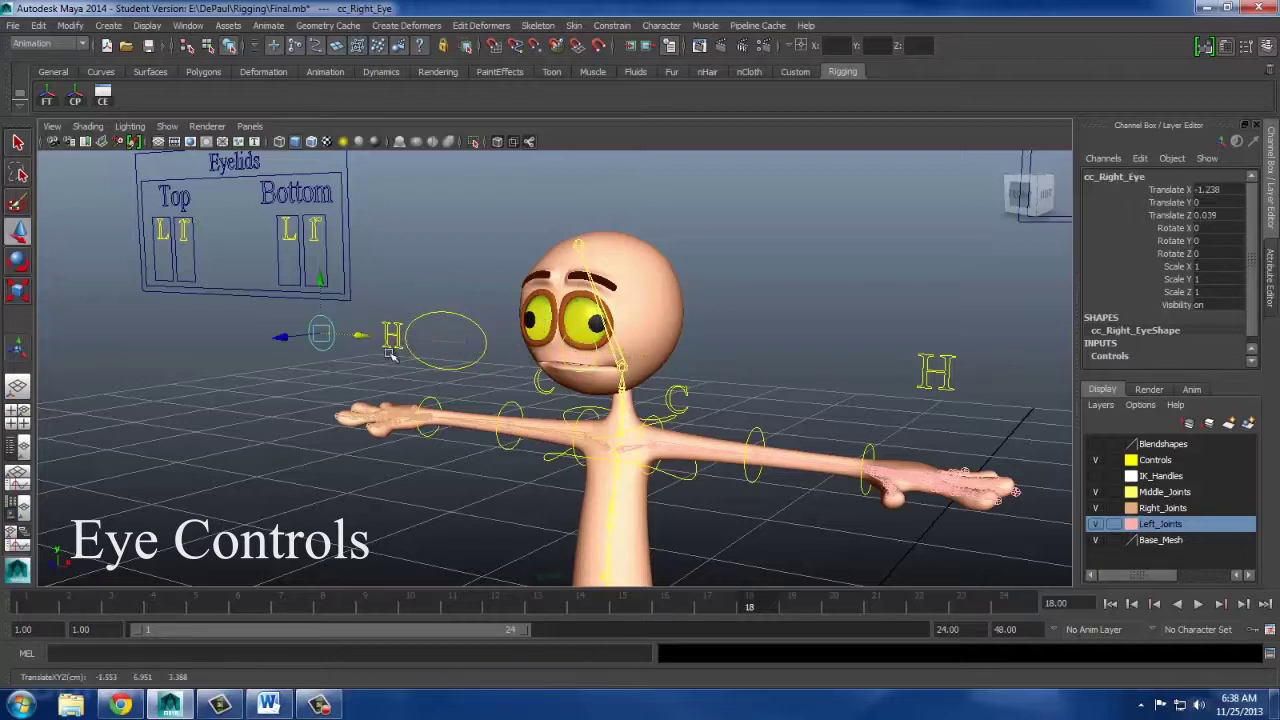
pyautogui.hotkey('ctrl', 'z')
pyautogui.hotkey('ctrl', 'z')
pyautogui.hotkey('ctrl', 'z')
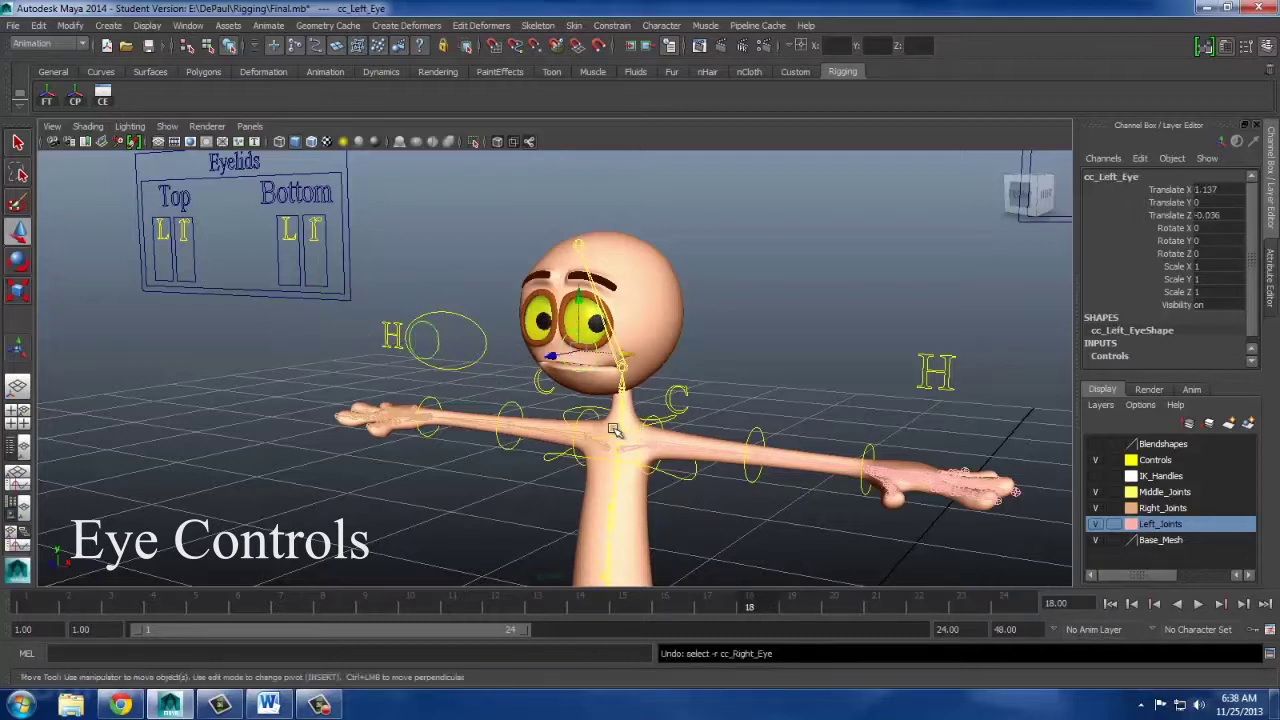
# Lower the left arm by rotating the left shoulder control to about -54 degrees in Z.
pyautogui.keyDown('alt'); pyautogui.moveTo(437, 344); pyautogui.dragTo(872, 367); pyautogui.keyUp('alt')
pyautogui.scroll(3, 810, 405)
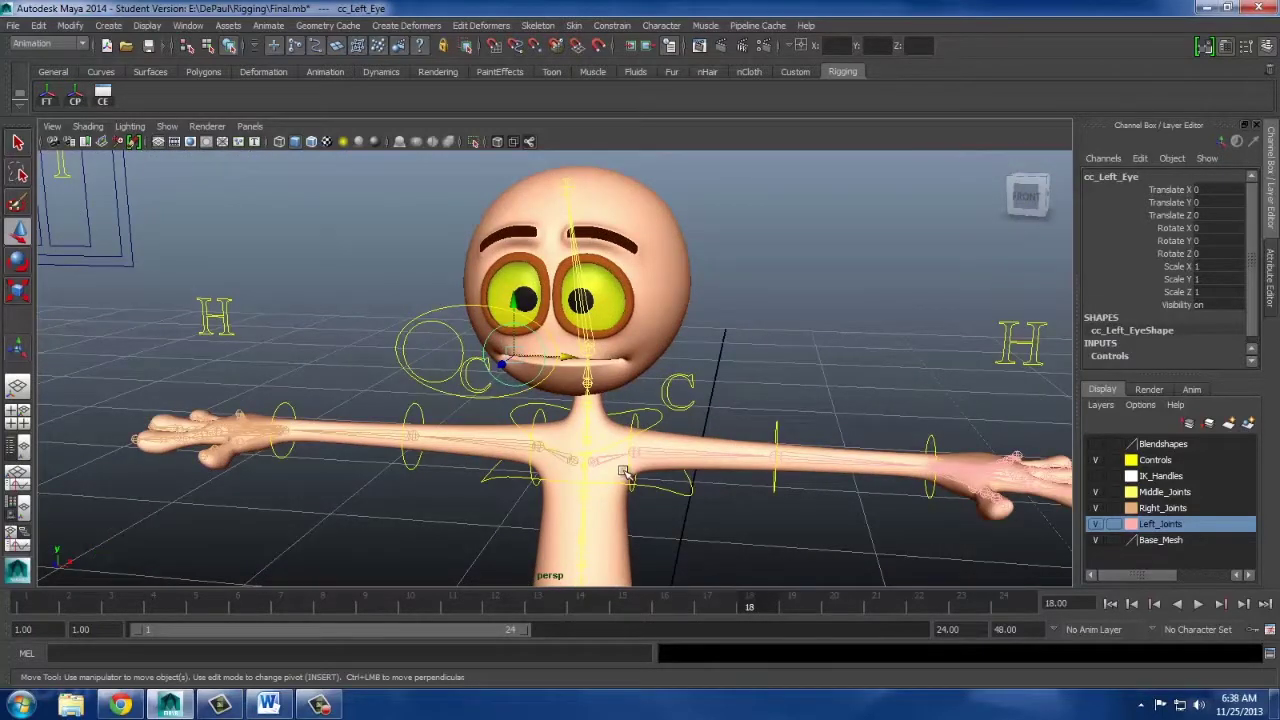
pyautogui.click(628, 470)
pyautogui.keyDown('alt'); pyautogui.moveTo(728, 457); pyautogui.dragTo(650, 344, button='middle'); pyautogui.keyUp('alt')
pyautogui.click(608, 412)
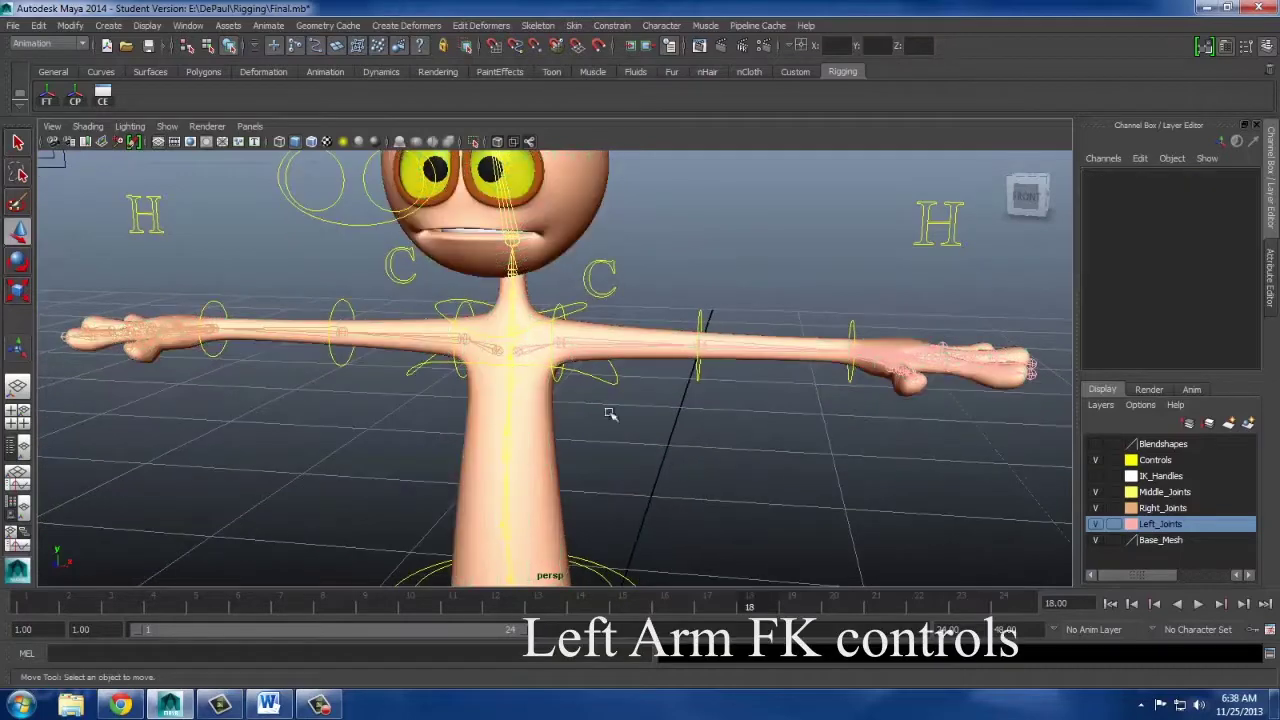
pyautogui.click(551, 358)
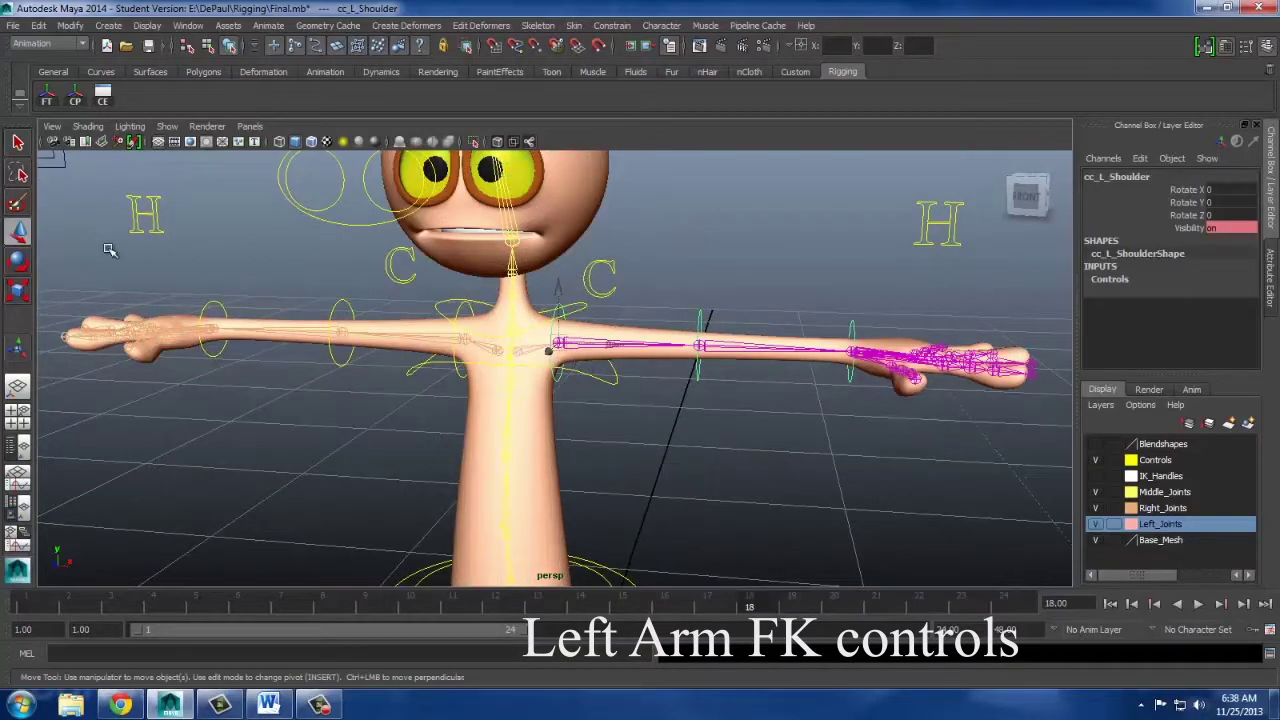
pyautogui.click(27, 270)
pyautogui.moveTo(620, 310); pyautogui.dragTo(699, 481)
# Bend the left arm with the elbow control and rotate the left wrist control to about 5 degrees in Z.
pyautogui.click(735, 428)
pyautogui.click(715, 431)
pyautogui.keyDown('alt'); pyautogui.moveTo(799, 487); pyautogui.dragTo(826, 376); pyautogui.keyUp('alt')
pyautogui.click(615, 457)
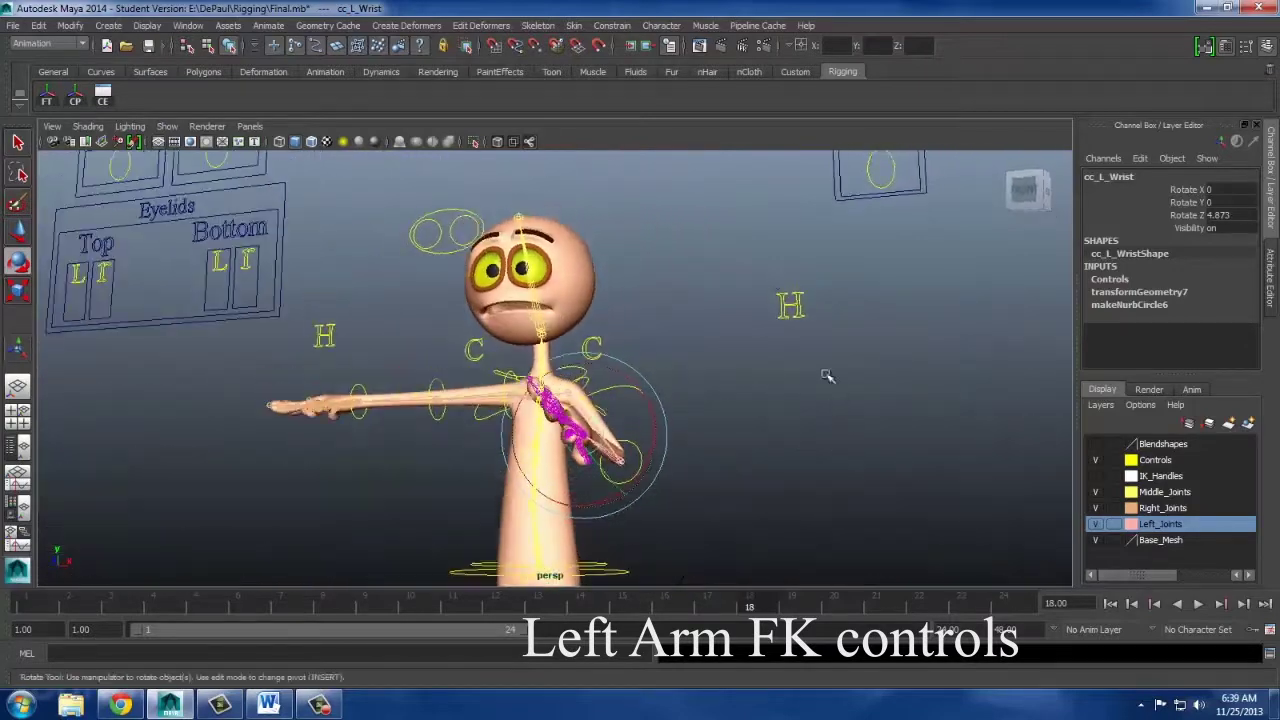
# Curl all five left fingers together to about -53 using the left hand control's curl attributes.
pyautogui.click(795, 307)
pyautogui.keyDown('alt'); pyautogui.moveTo(823, 451); pyautogui.dragTo(815, 499); pyautogui.keyUp('alt')
pyautogui.keyDown('alt'); pyautogui.moveTo(680, 491); pyautogui.dragTo(775, 505); pyautogui.keyUp('alt')
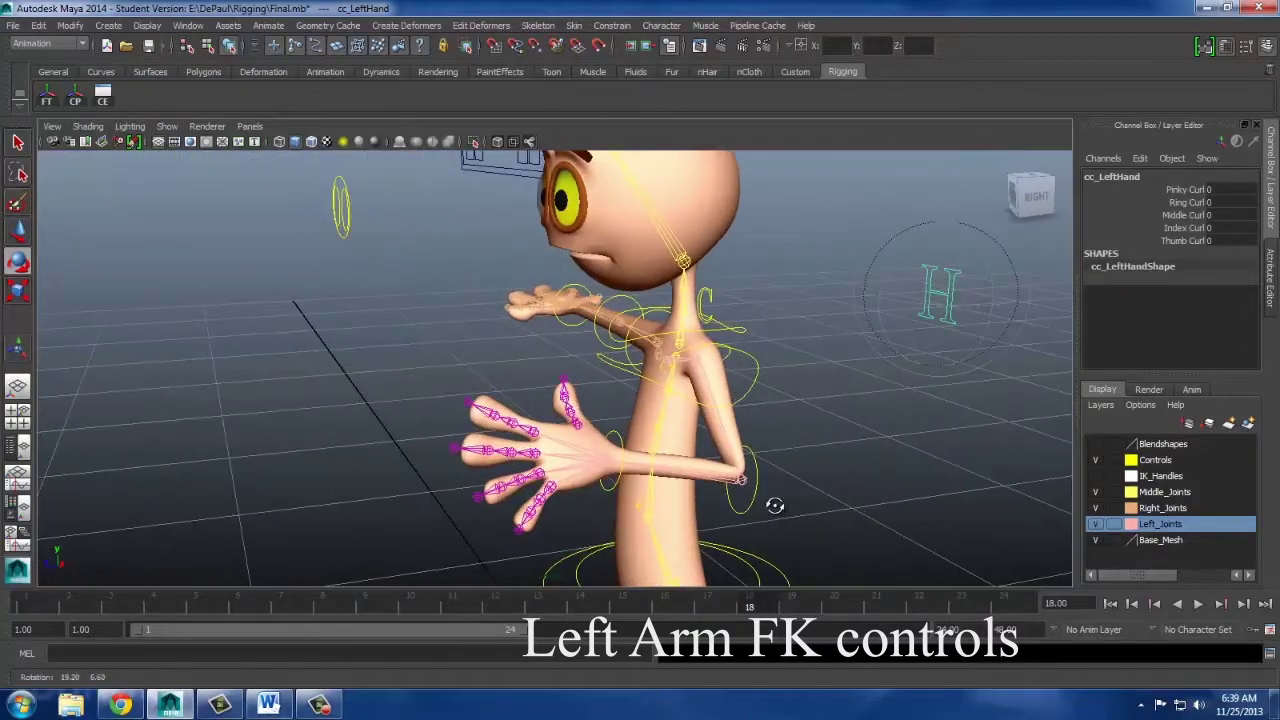
pyautogui.click(1174, 193)
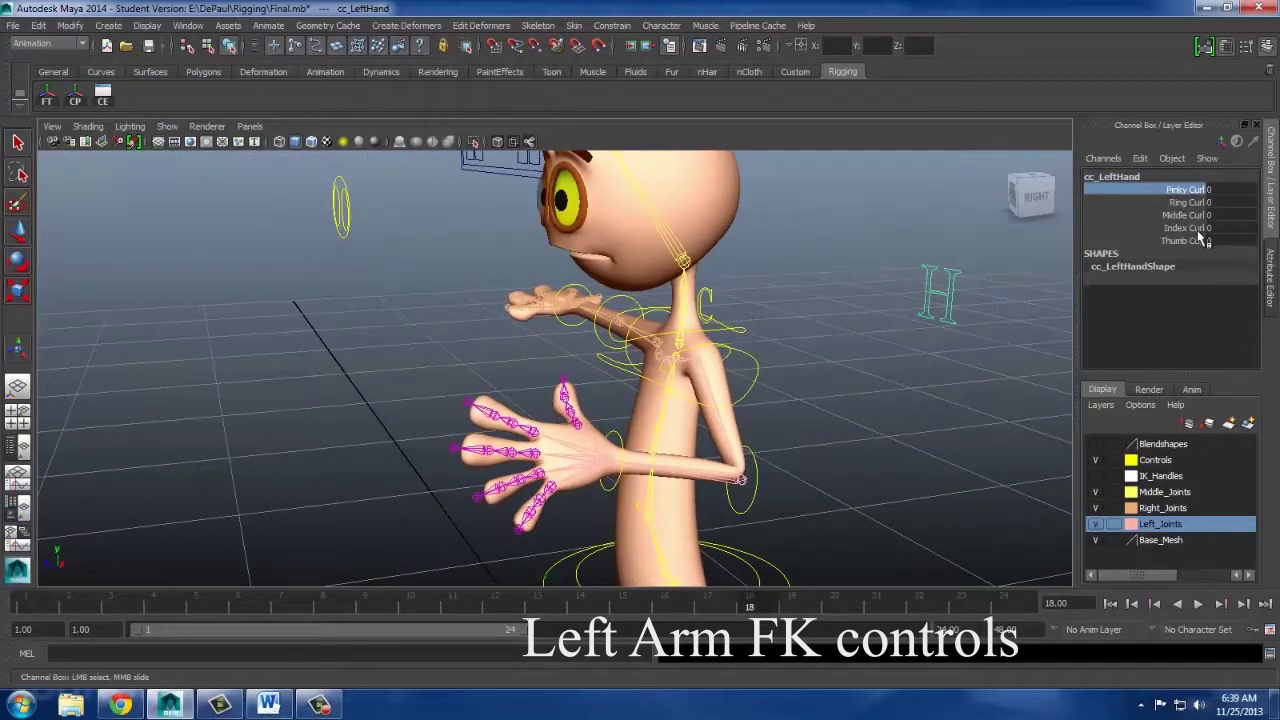
pyautogui.keyDown('shift'); pyautogui.click(1179, 240); pyautogui.keyUp('shift')
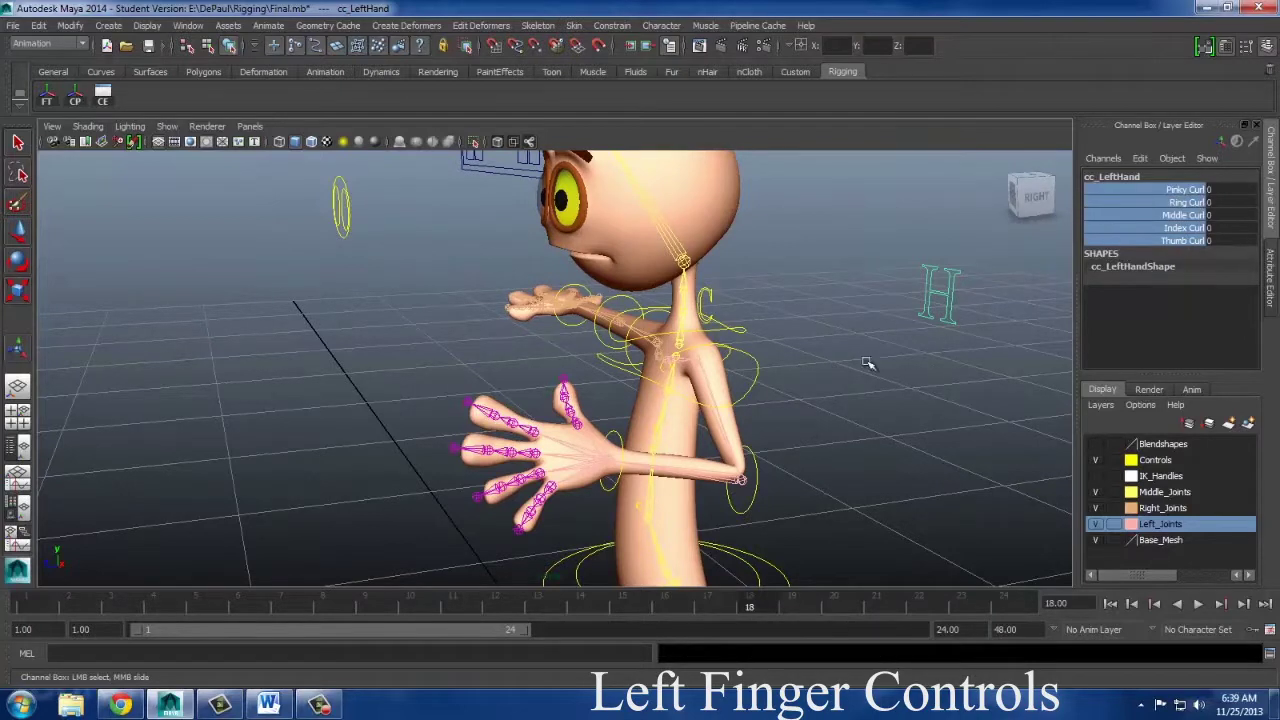
pyautogui.moveTo(870, 365); pyautogui.dragTo(406, 514, button='middle')
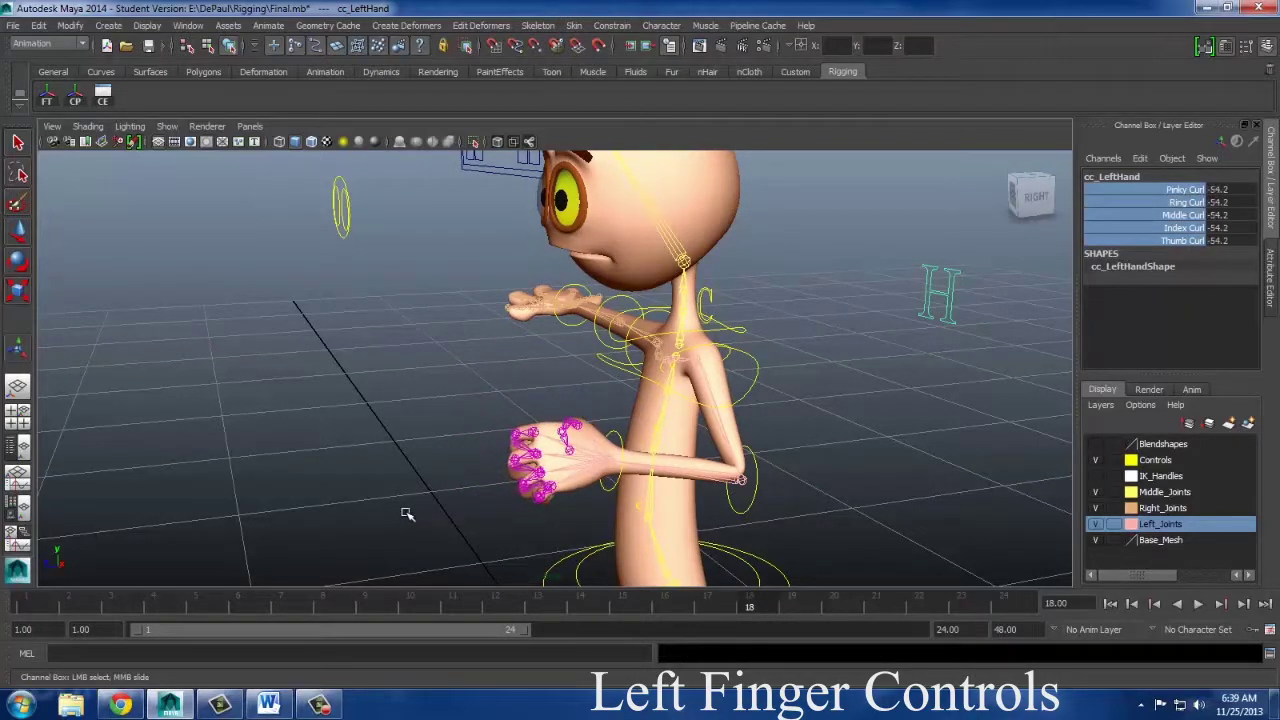
# Open the left pinky and ring fingers by setting Pinky Curl to about -7 and Ring Curl to about -9.
pyautogui.click(1185, 190)
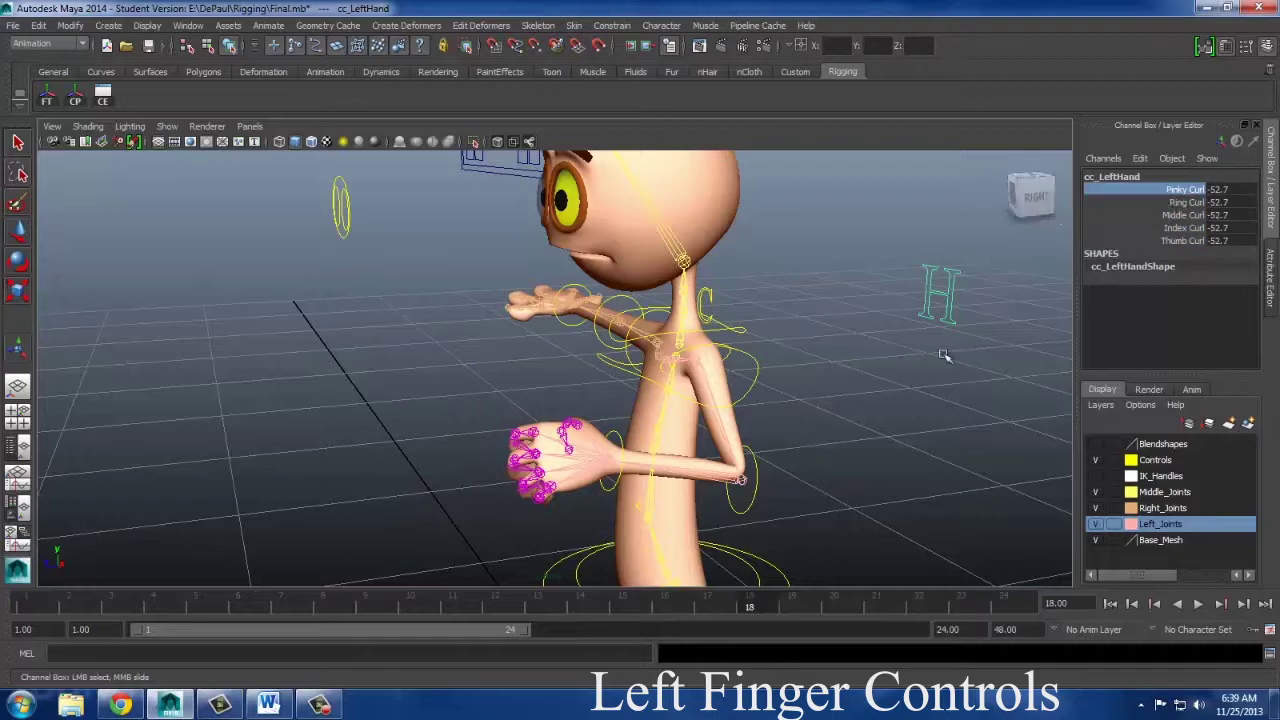
pyautogui.moveTo(857, 376); pyautogui.dragTo(1073, 378, button='middle')
pyautogui.keyDown('alt'); pyautogui.moveTo(904, 390); pyautogui.dragTo(1085, 335); pyautogui.keyUp('alt')
pyautogui.click(1180, 202)
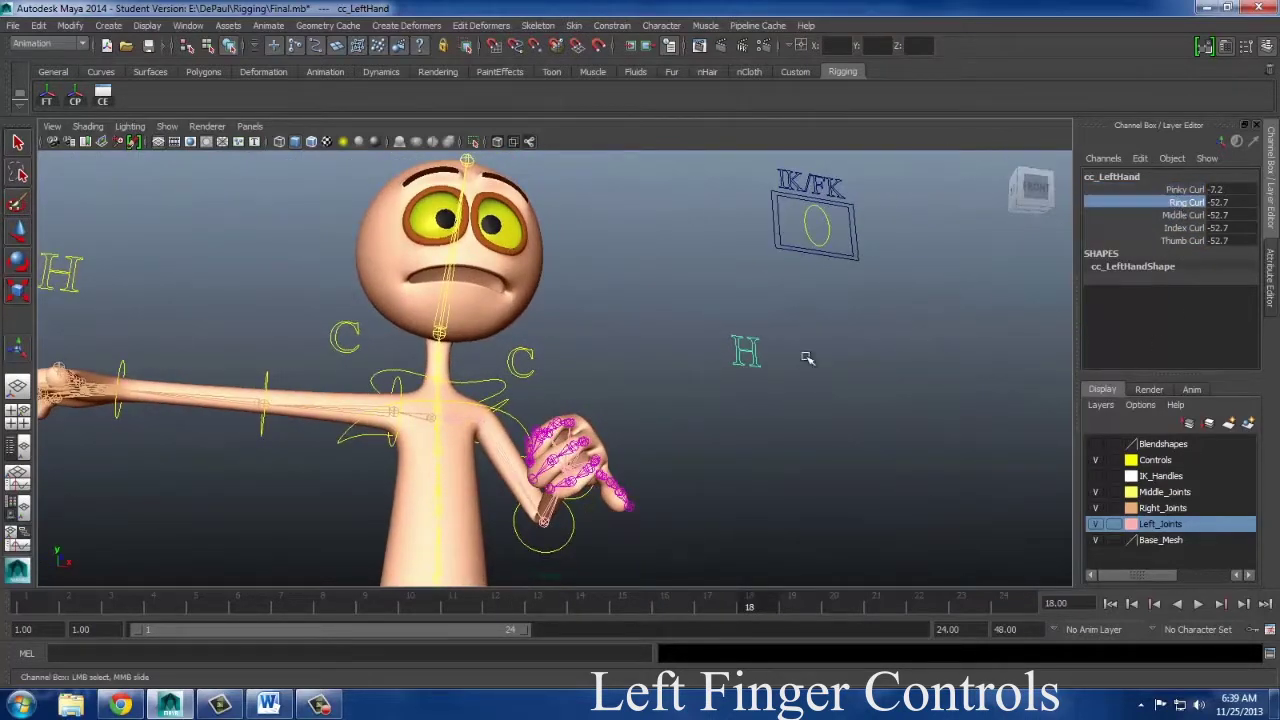
pyautogui.moveTo(690, 366); pyautogui.dragTo(1086, 316, button='middle')
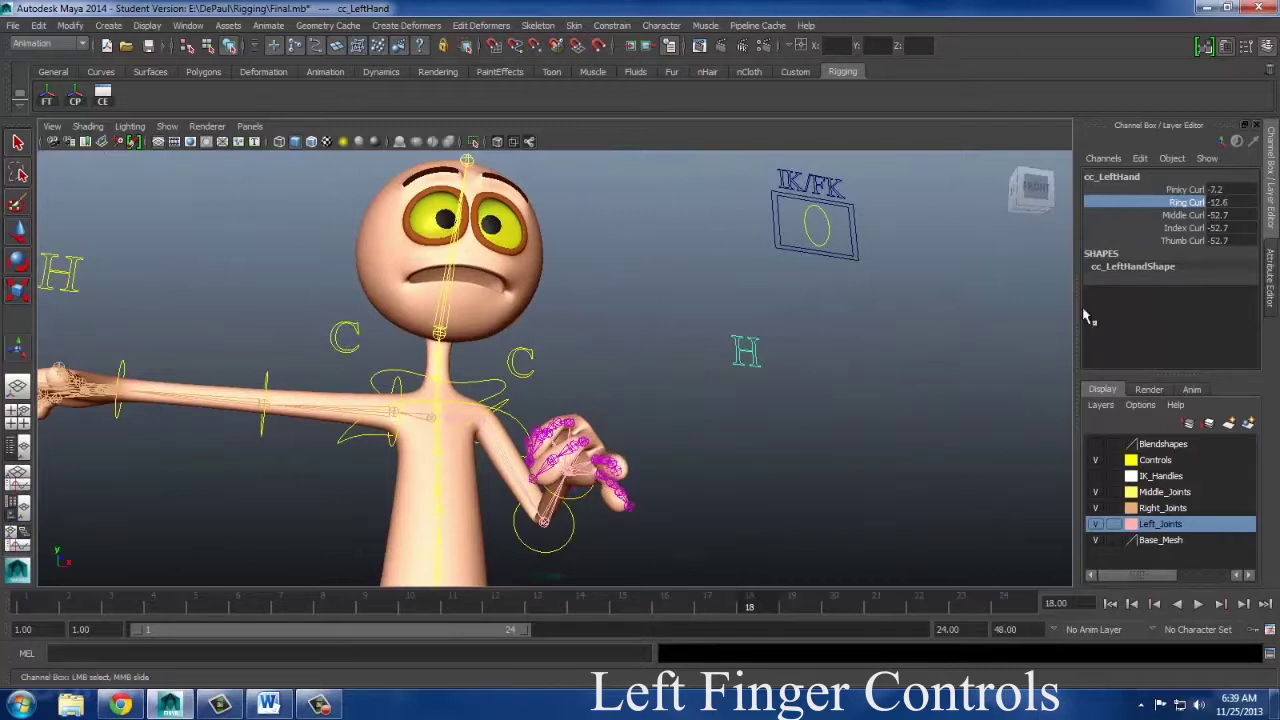
# Open the remaining left fingers with Middle Curl at about -11, Index Curl at about -12.5 and Thumb Curl at about -1.
pyautogui.click(1183, 216)
pyautogui.moveTo(703, 360); pyautogui.dragTo(1008, 335, button='middle')
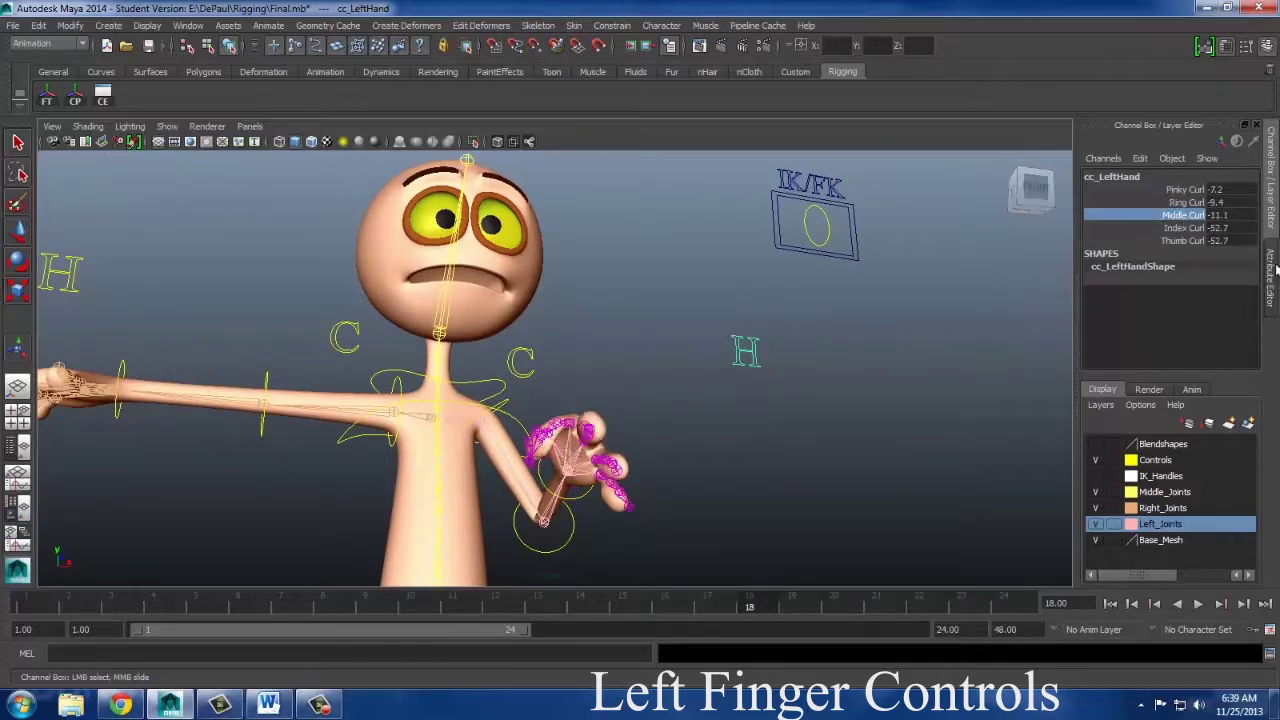
pyautogui.click(1190, 228)
pyautogui.moveTo(700, 357); pyautogui.dragTo(983, 332, button='middle')
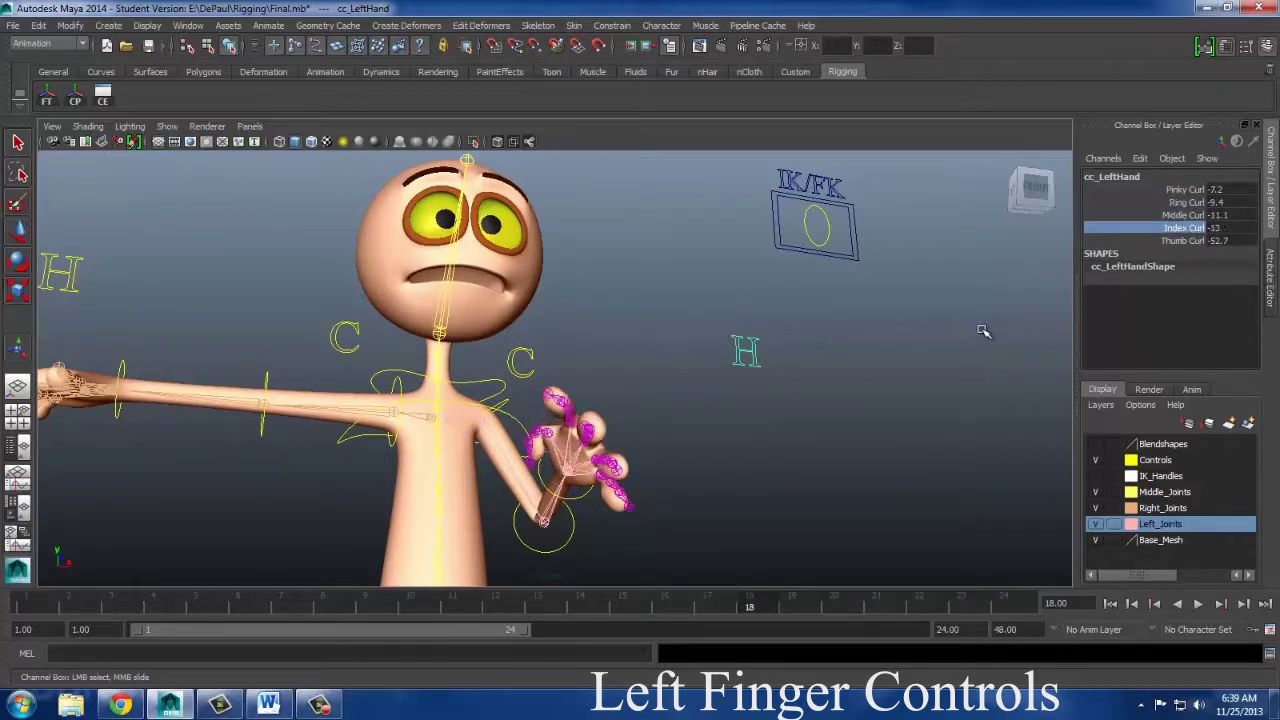
pyautogui.click(1188, 241)
pyautogui.moveTo(666, 331); pyautogui.dragTo(1072, 335, button='middle')
# Rotate the left shoulder control to about 60 degrees in Y.
pyautogui.scroll(-2, 688, 336)
pyautogui.keyDown('alt'); pyautogui.moveTo(689, 338); pyautogui.dragTo(660, 383); pyautogui.keyUp('alt')
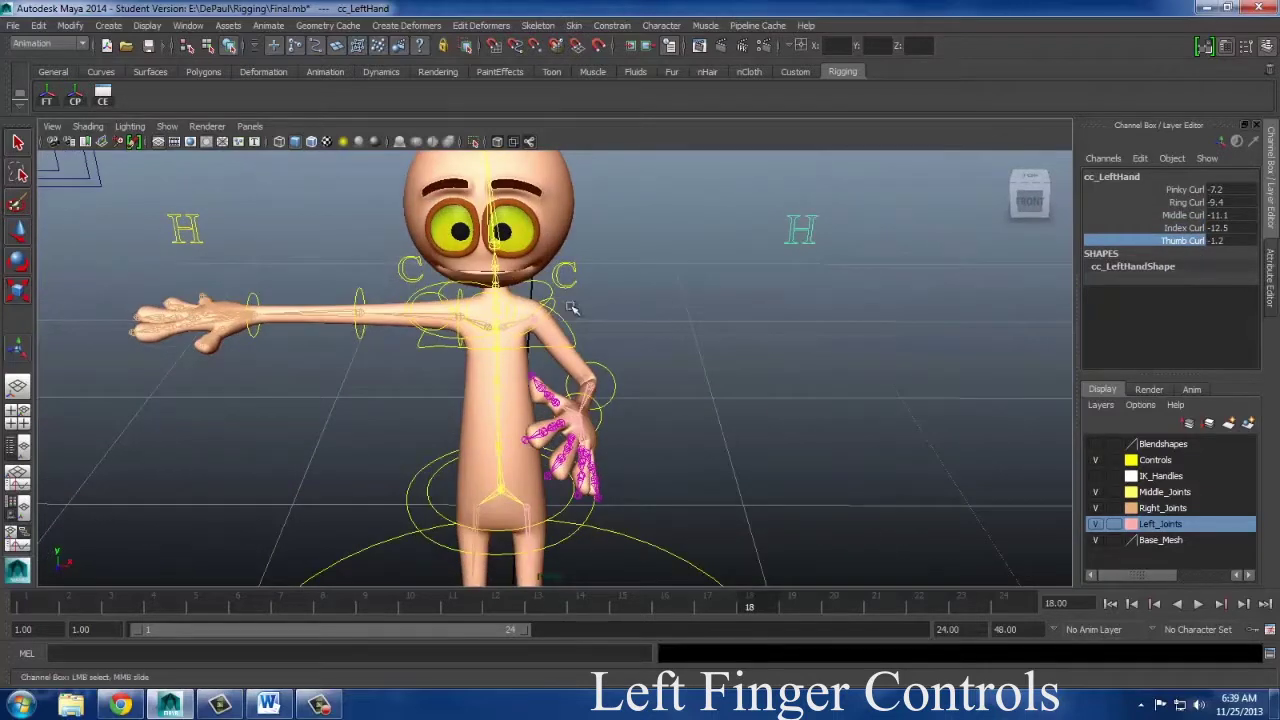
pyautogui.keyDown('alt'); pyautogui.moveTo(700, 337); pyautogui.dragTo(596, 337); pyautogui.keyUp('alt')
pyautogui.click(593, 330)
pyautogui.press('e')
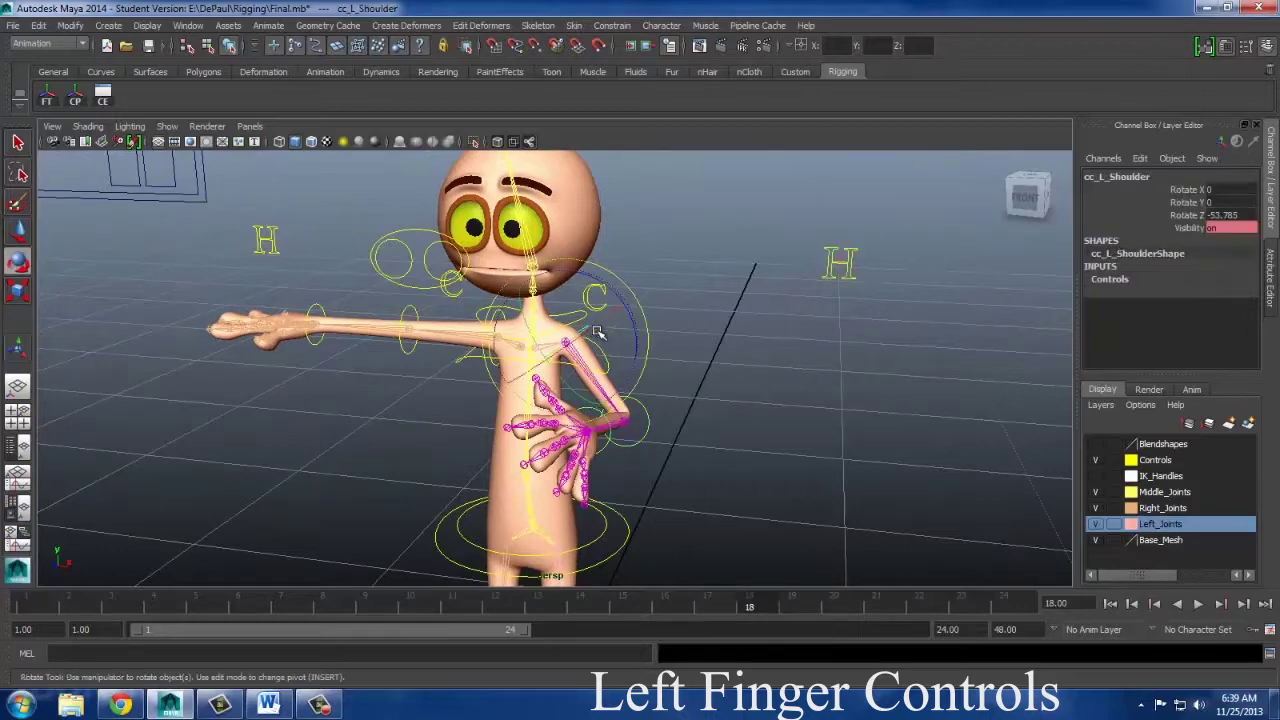
pyautogui.moveTo(564, 384); pyautogui.dragTo(621, 415)
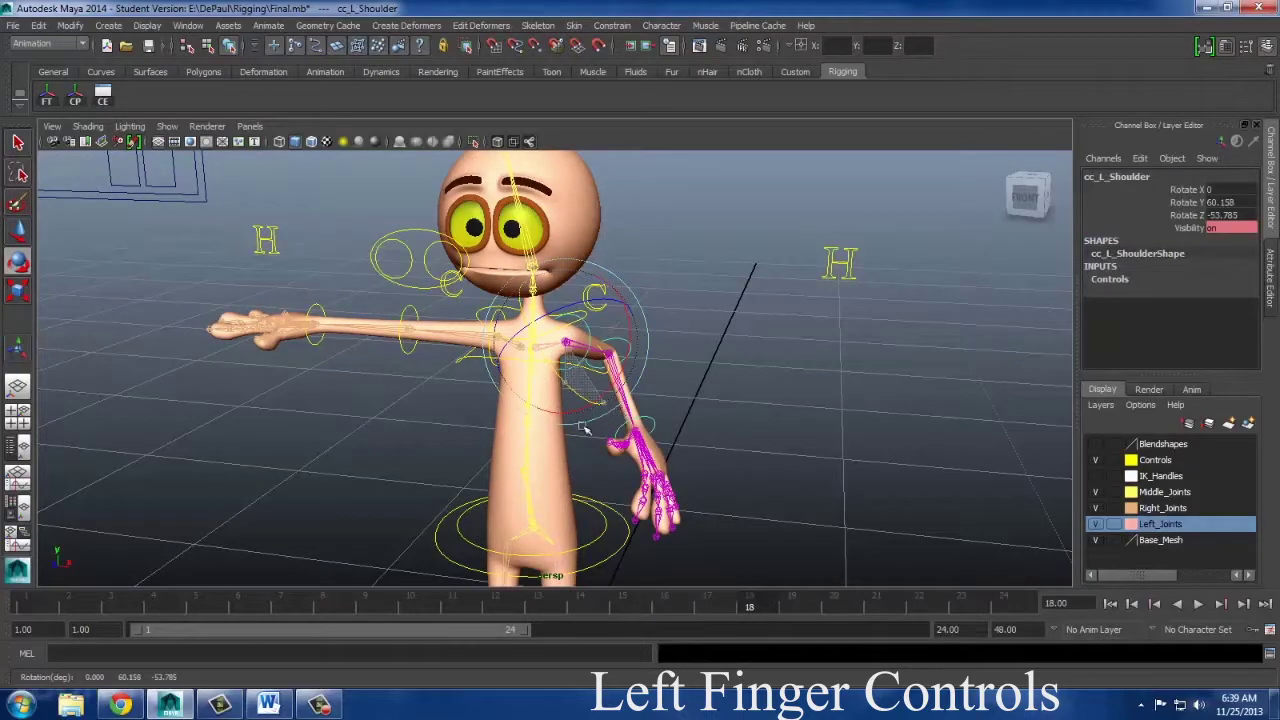
# Test the left collar control by rotating it about -72 degrees in Y, and undo the rotation.
pyautogui.keyDown('alt'); pyautogui.moveTo(455, 415); pyautogui.dragTo(511, 398); pyautogui.keyUp('alt')
pyautogui.click(470, 402)
pyautogui.click(522, 330)
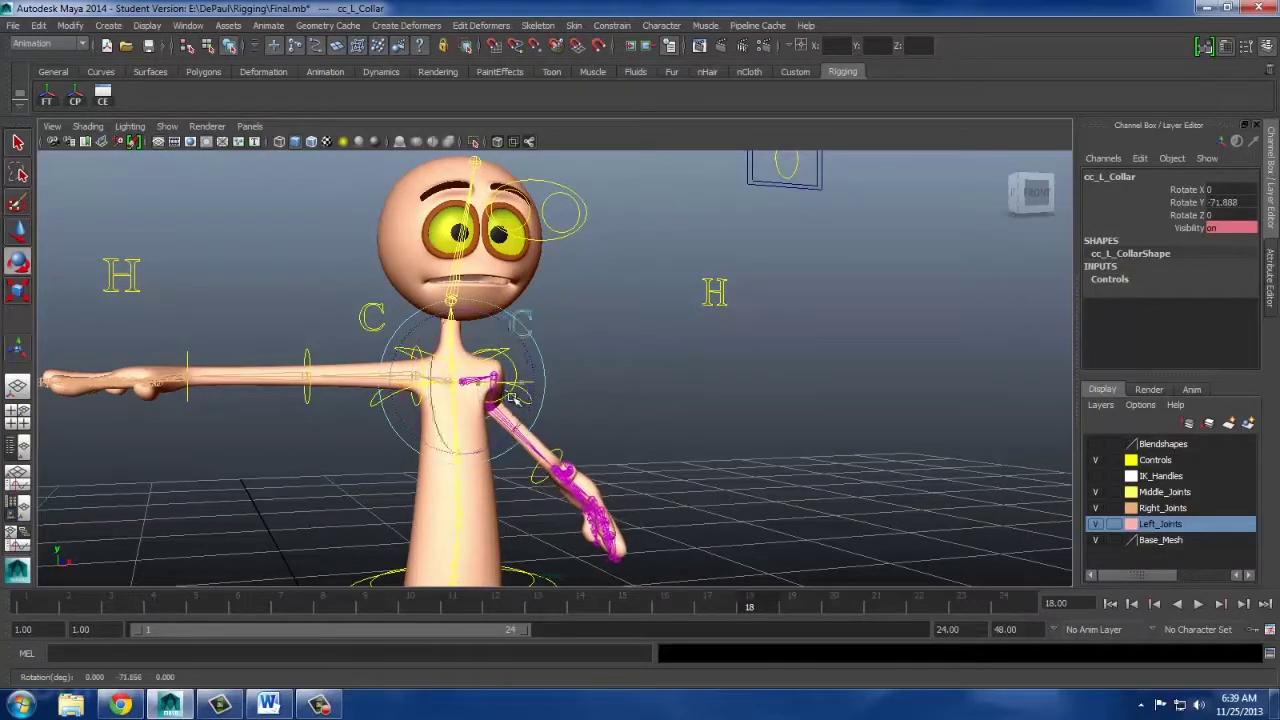
pyautogui.hotkey('ctrl', 'z')
# Test the right collar control by rotating it, and deselect it.
pyautogui.click(370, 316)
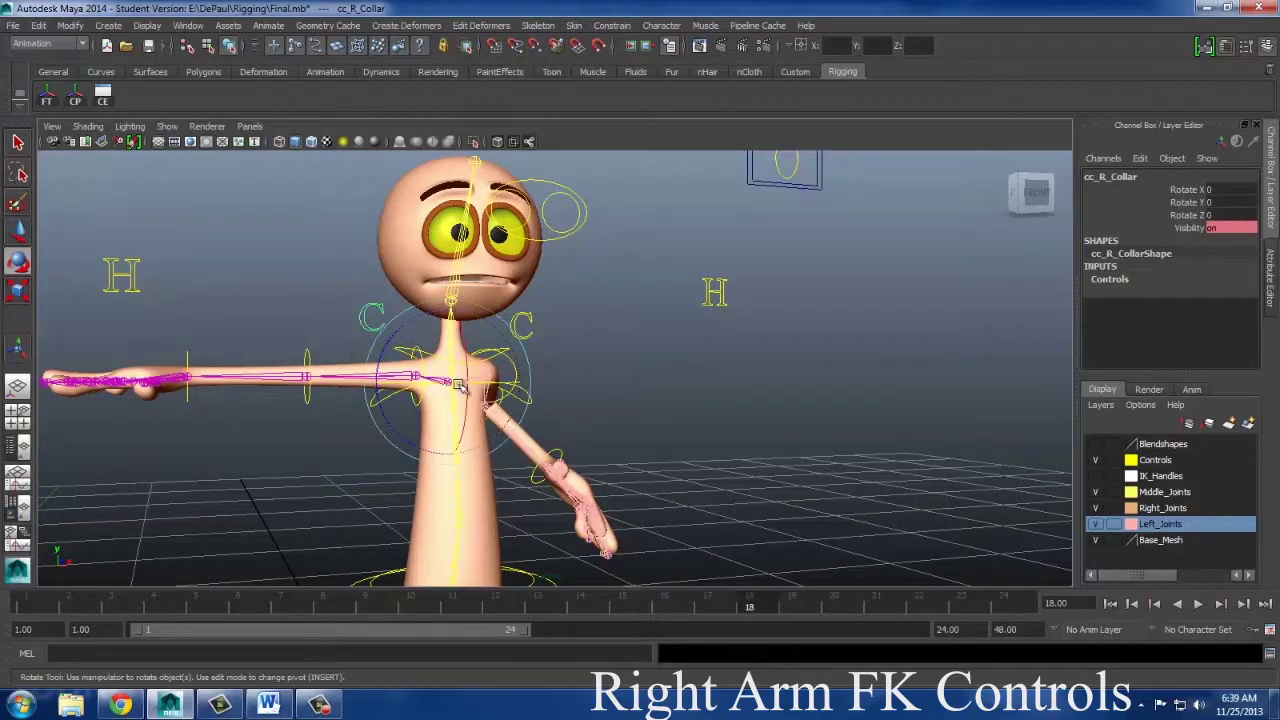
pyautogui.moveTo(450, 381); pyautogui.dragTo(424, 388)
pyautogui.click(651, 394)
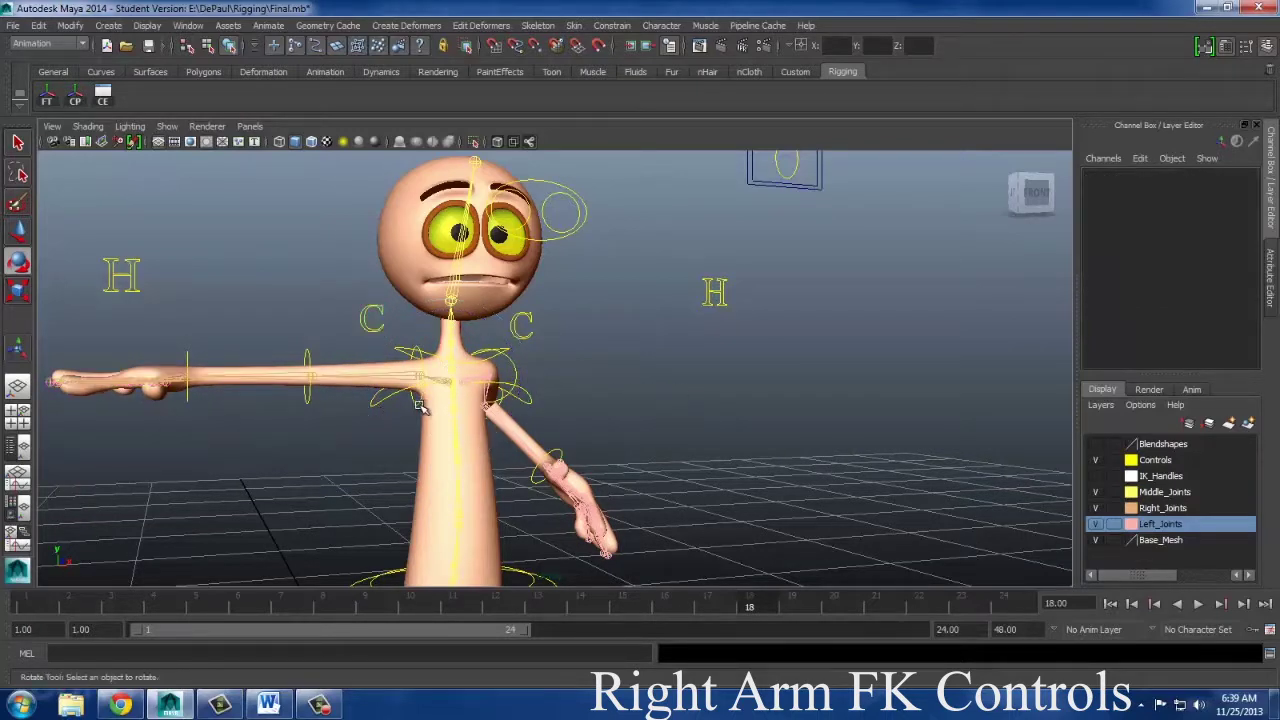
# Pose the right arm by rotating the right shoulder control and turning the right elbow control to about 94 degrees in Y.
pyautogui.click(420, 405)
pyautogui.moveTo(343, 360); pyautogui.dragTo(527, 474)
pyautogui.click(658, 412)
pyautogui.click(317, 428)
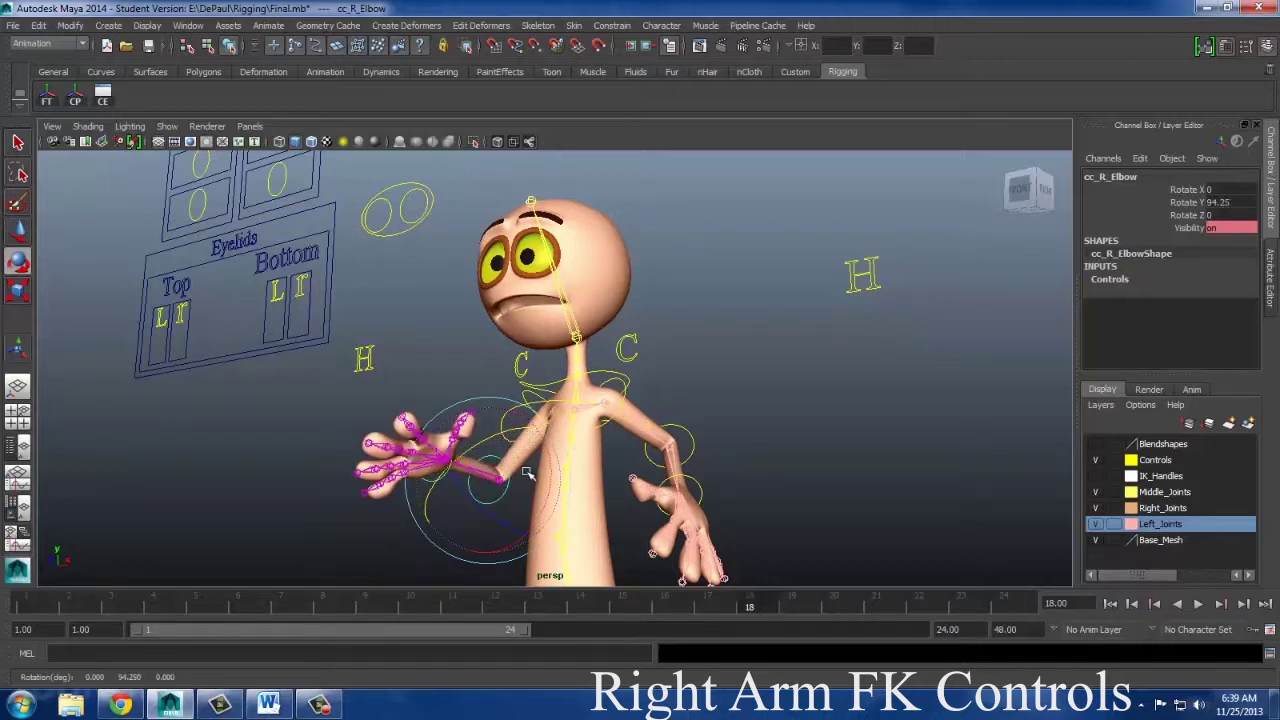
# Rotate the right wrist control to about -57 degrees in Z.
pyautogui.click(364, 540)
pyautogui.click(453, 481)
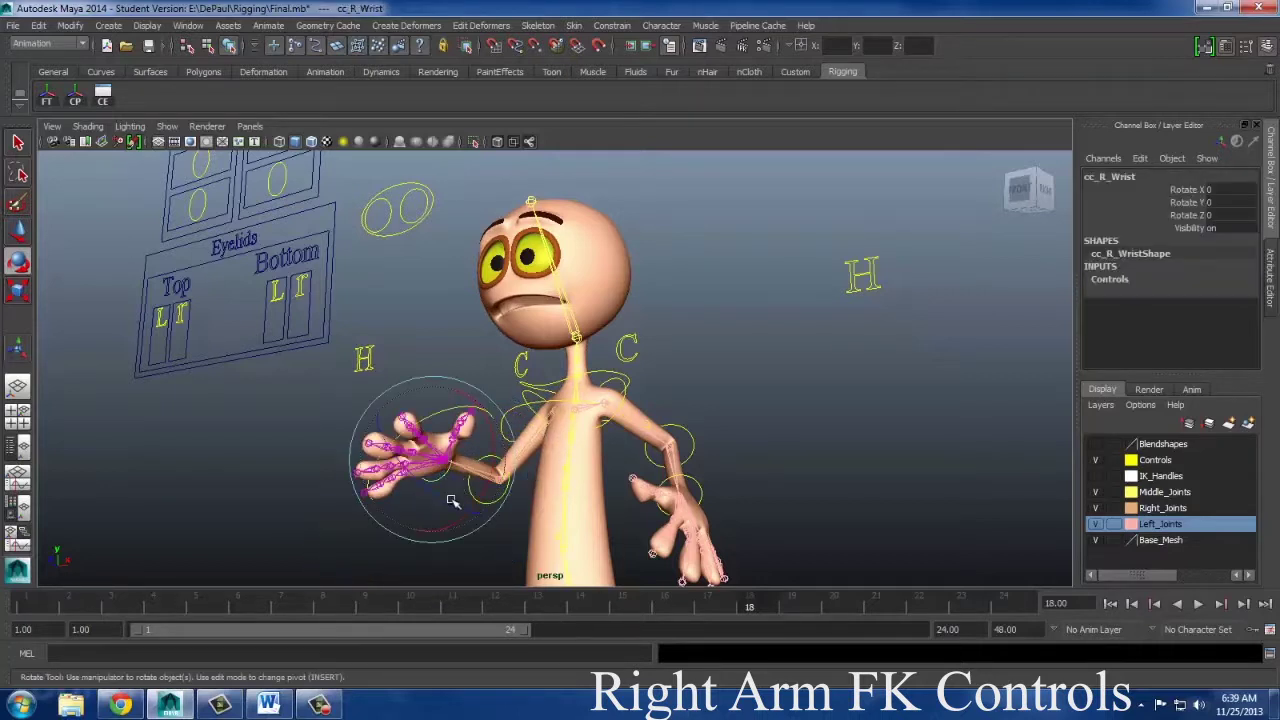
pyautogui.moveTo(447, 503); pyautogui.dragTo(407, 446)
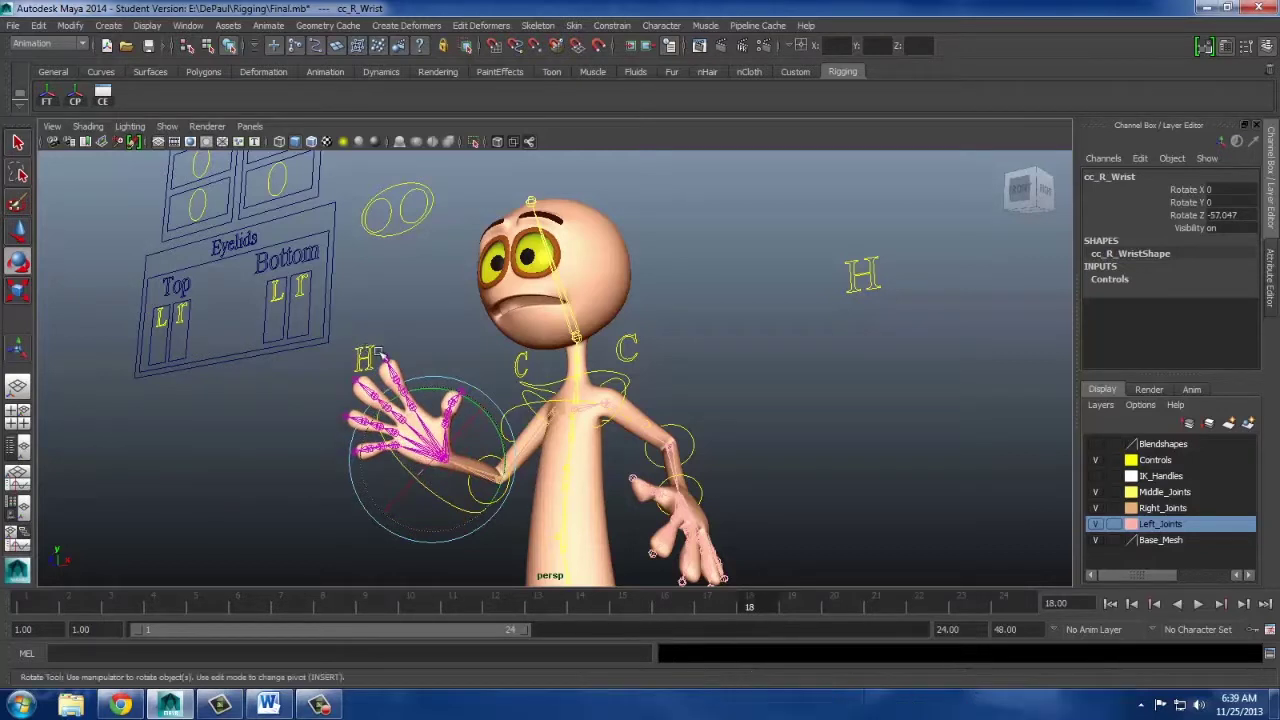
# Test the right hand control by curling all five fingers together in both directions, ending at about -60.
pyautogui.click(363, 357)
pyautogui.click(1186, 190)
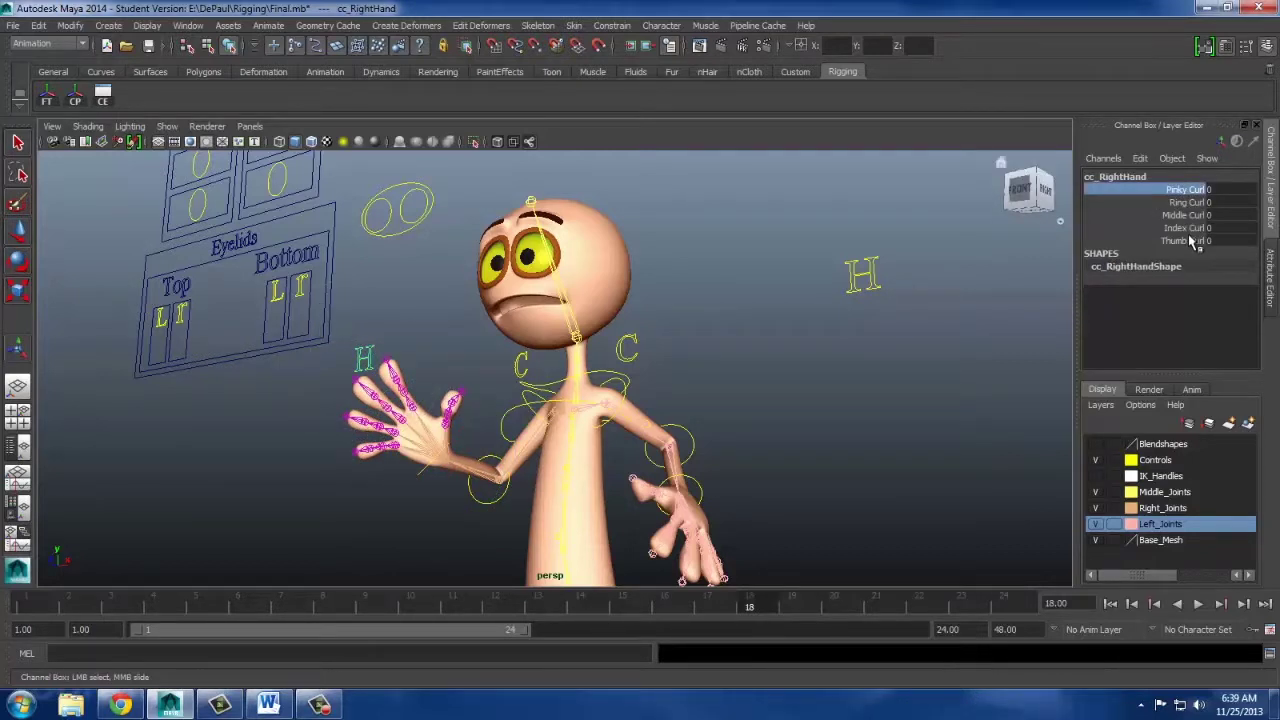
pyautogui.keyDown('shift'); pyautogui.click(1185, 241); pyautogui.keyUp('shift')
pyautogui.moveTo(414, 351); pyautogui.dragTo(830, 452, button='middle')
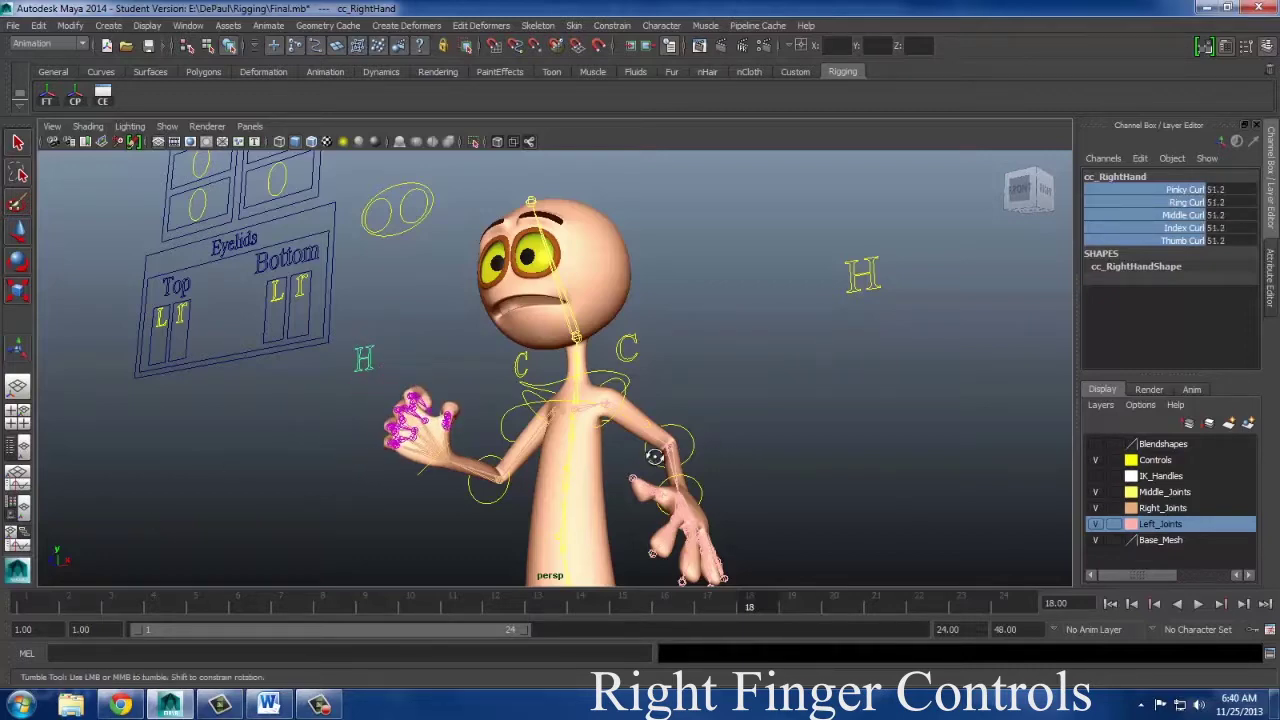
pyautogui.keyDown('alt'); pyautogui.moveTo(652, 457); pyautogui.dragTo(621, 493); pyautogui.keyUp('alt')
pyautogui.moveTo(825, 351); pyautogui.dragTo(628, 318, button='middle')
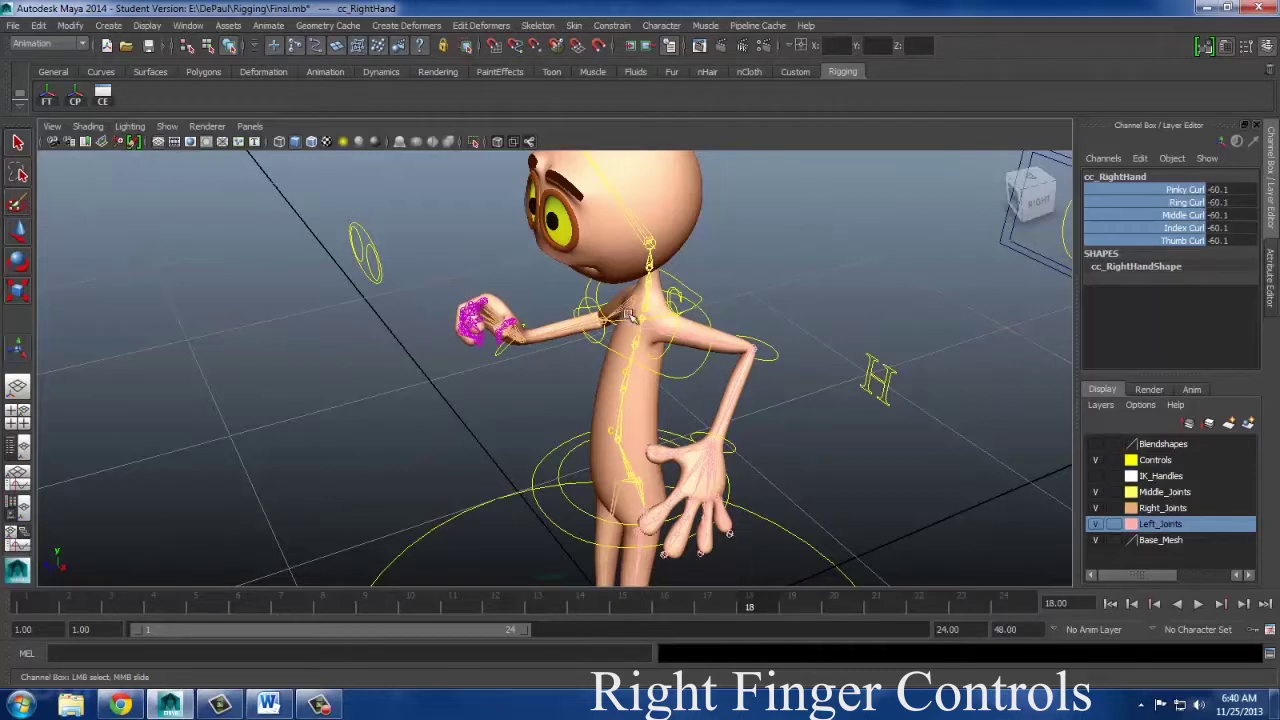
# Open the right thumb and index finger by setting Thumb Curl to 0 and Index Curl to about -10.
pyautogui.click(1183, 241)
pyautogui.moveTo(922, 270); pyautogui.dragTo(757, 296, button='middle')
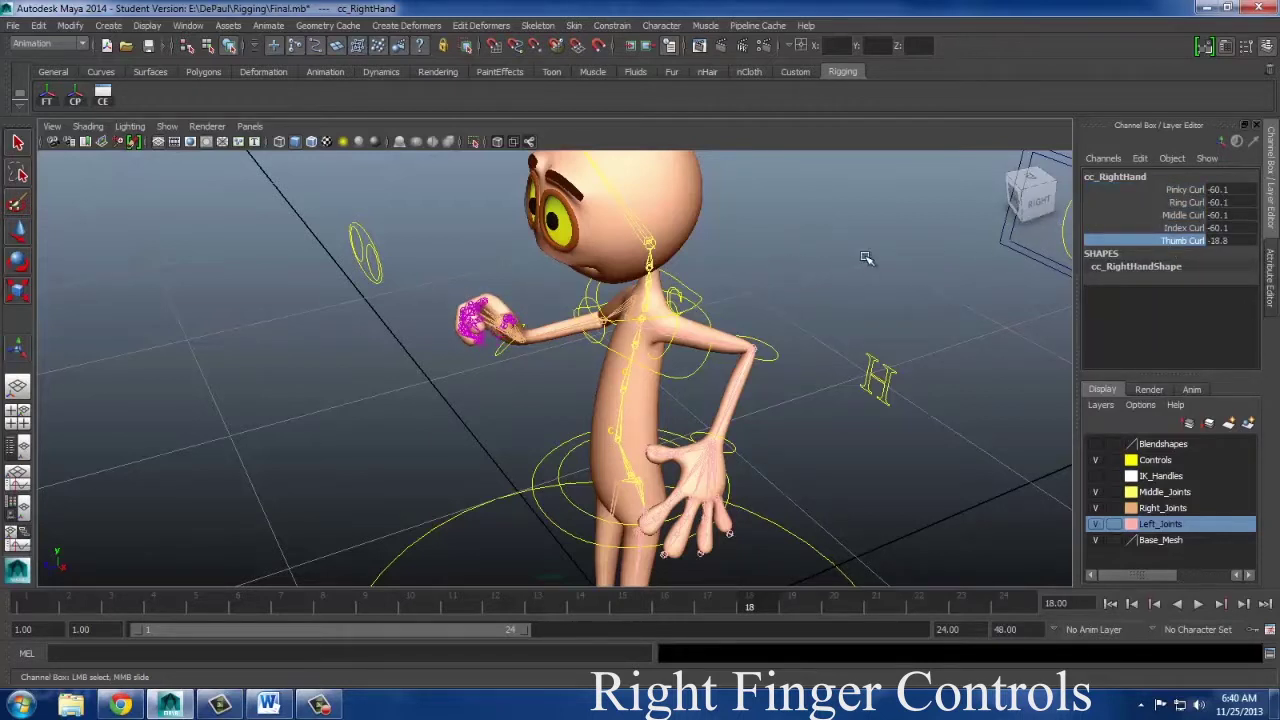
pyautogui.moveTo(1016, 241); pyautogui.dragTo(999, 243, button='middle')
pyautogui.click(1193, 231)
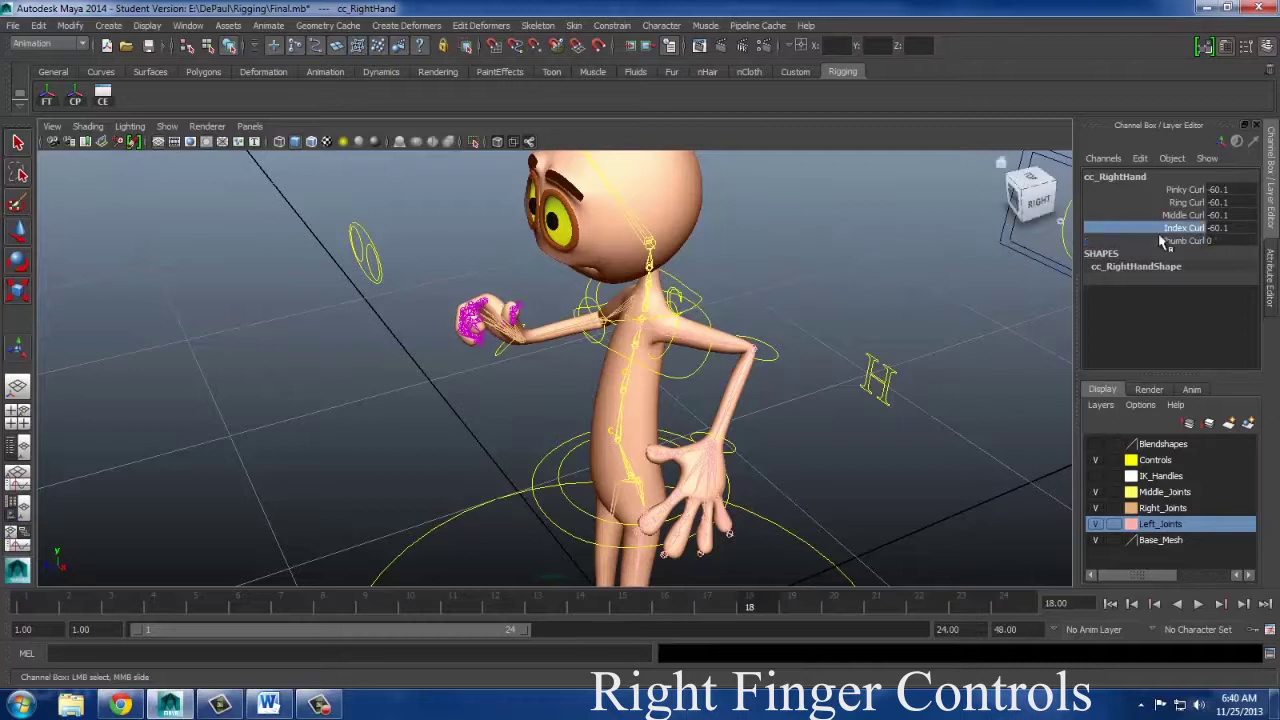
pyautogui.moveTo(797, 295); pyautogui.dragTo(1215, 265, button='middle')
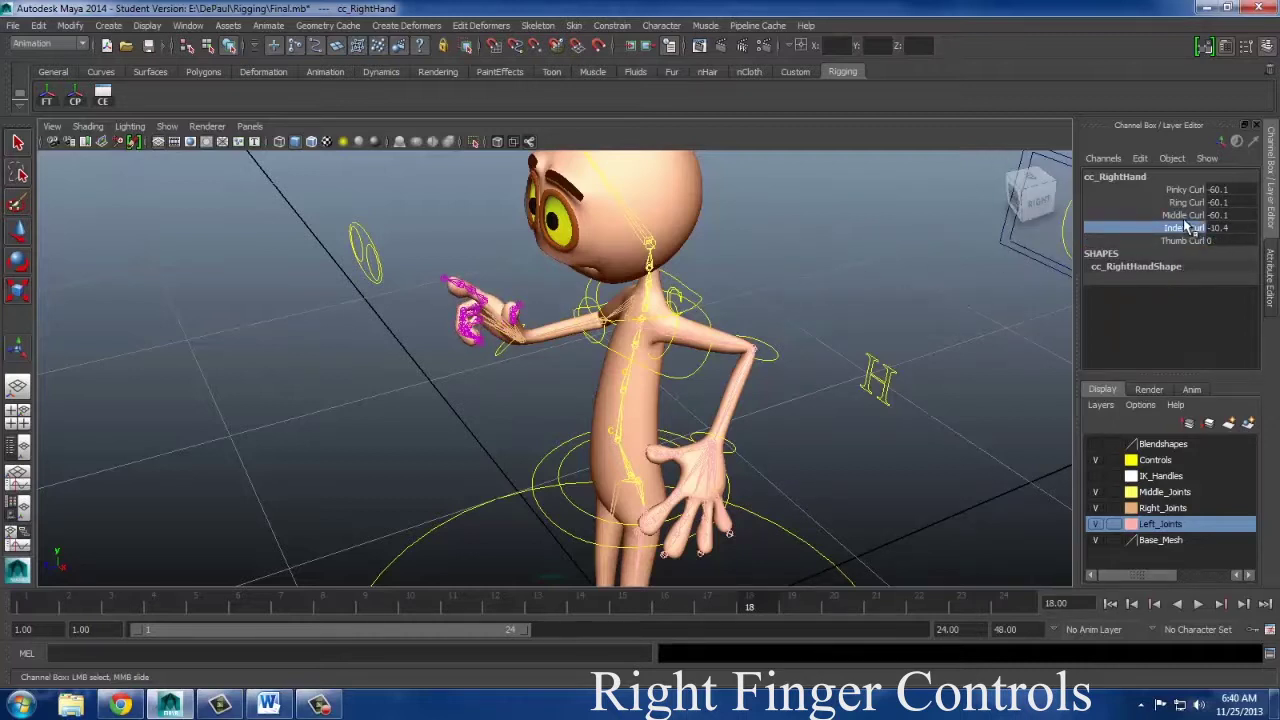
# Open the right hand's remaining fingers by setting Middle Curl to about -23, Ring Curl to about -34 and Pinky Curl to about -39.
pyautogui.click(1185, 215)
pyautogui.moveTo(811, 279); pyautogui.dragTo(1100, 250, button='middle')
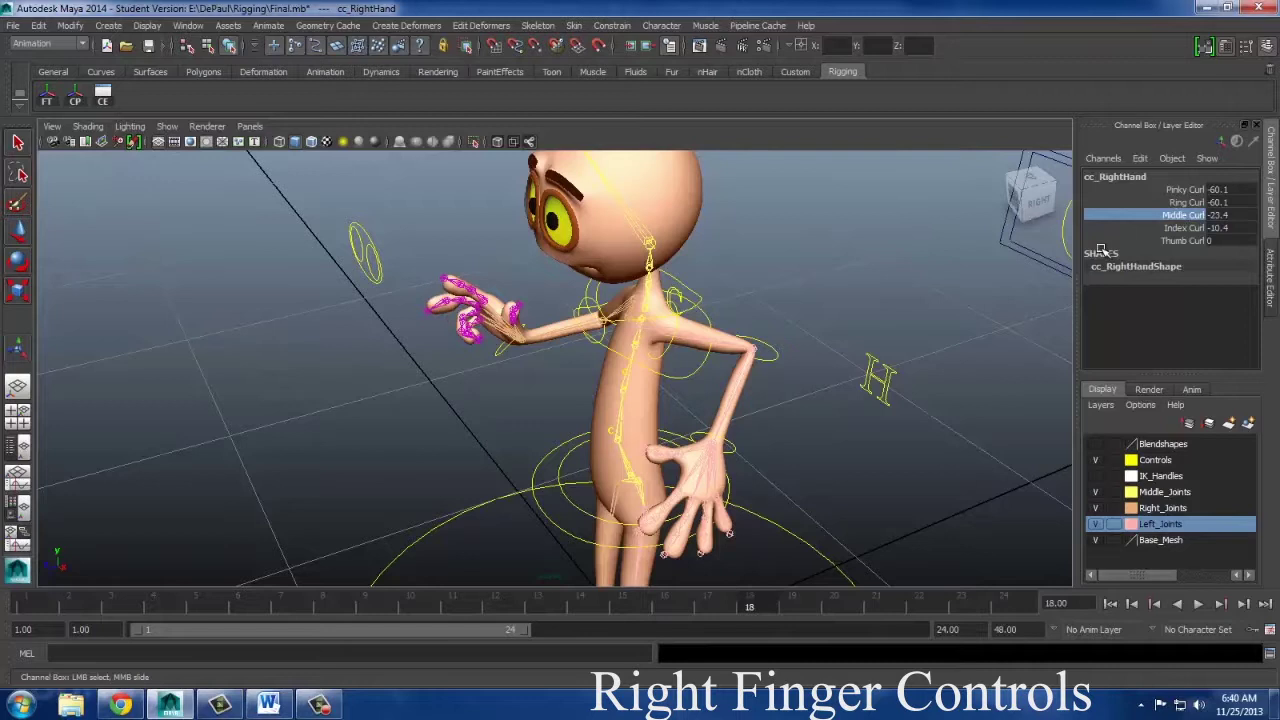
pyautogui.click(1178, 203)
pyautogui.moveTo(955, 263); pyautogui.dragTo(1053, 254, button='middle')
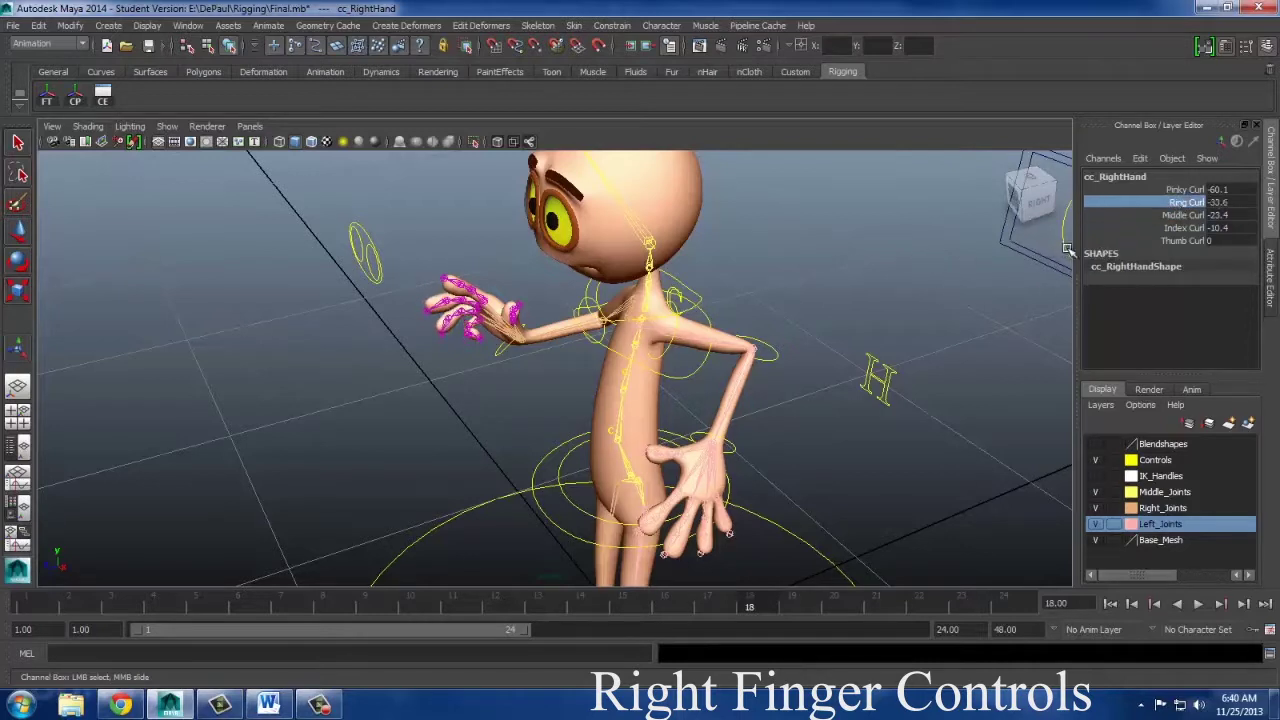
pyautogui.click(1187, 190)
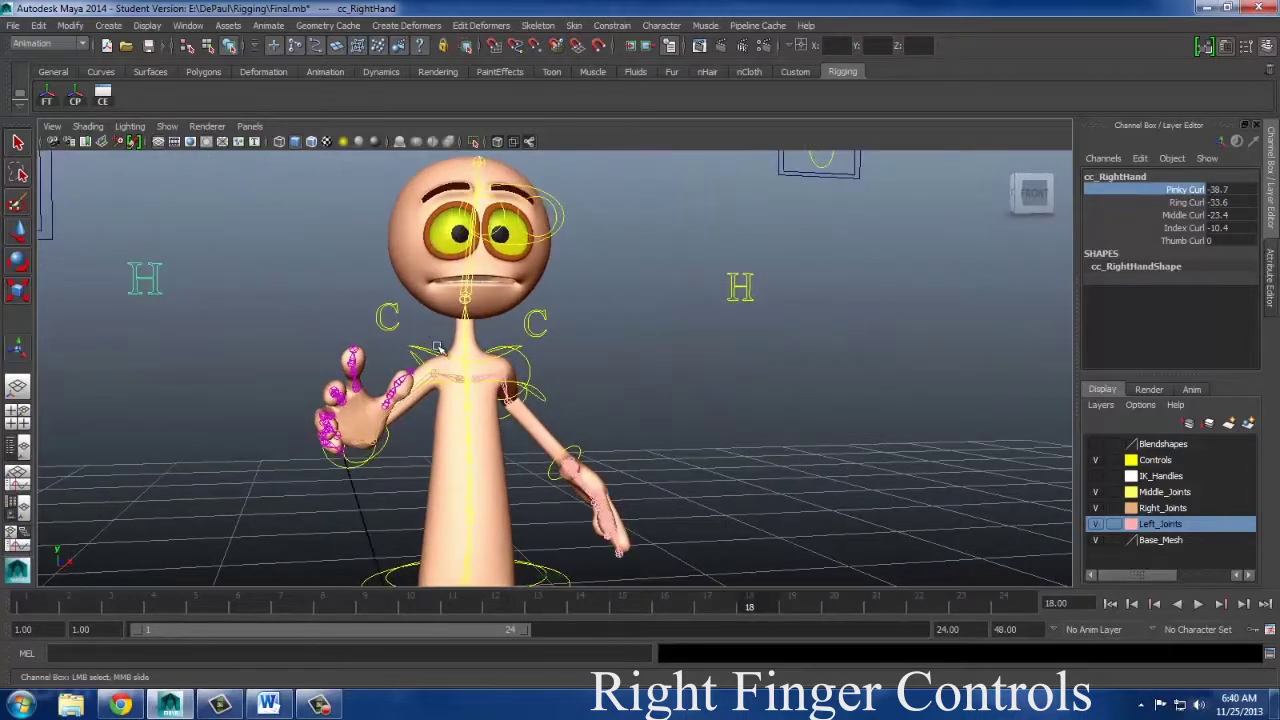
# Test the right shoulder control by rotating the whole right arm.
pyautogui.click(414, 357)
pyautogui.click(400, 346)
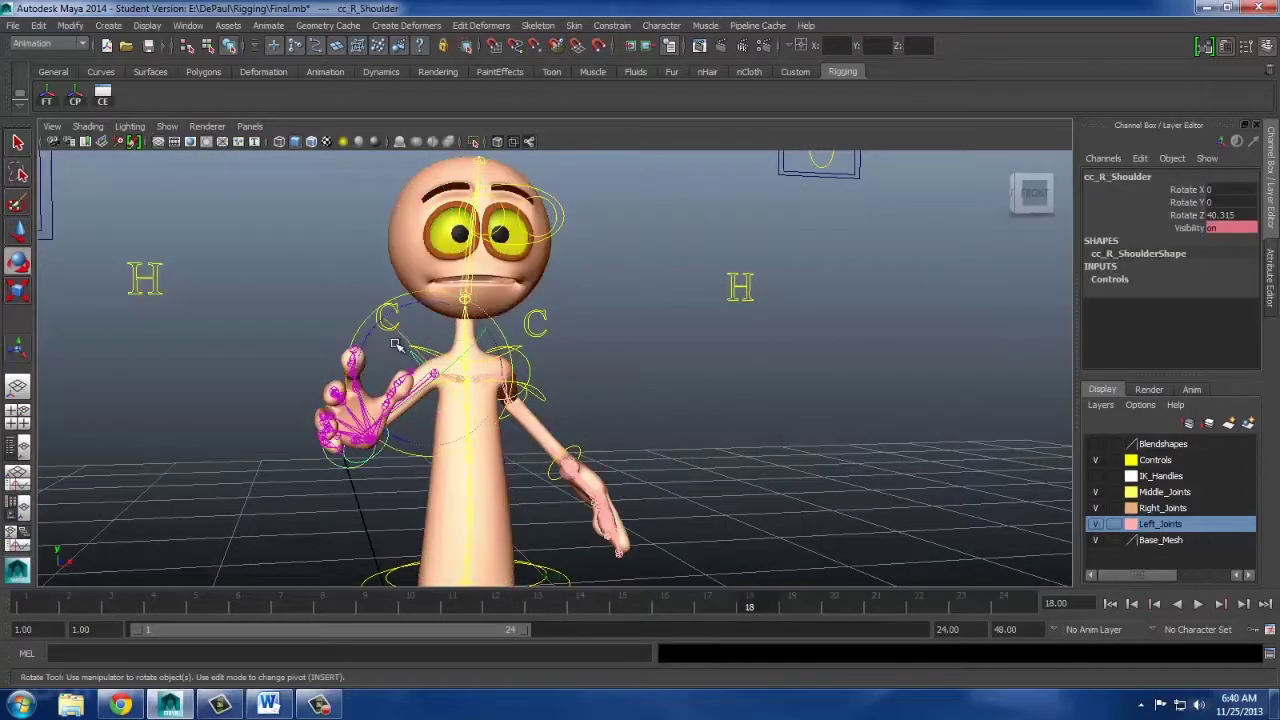
pyautogui.moveTo(408, 346); pyautogui.dragTo(443, 400)
pyautogui.click(697, 364)
pyautogui.keyDown('alt'); pyautogui.moveTo(716, 370); pyautogui.dragTo(677, 377); pyautogui.keyUp('alt')
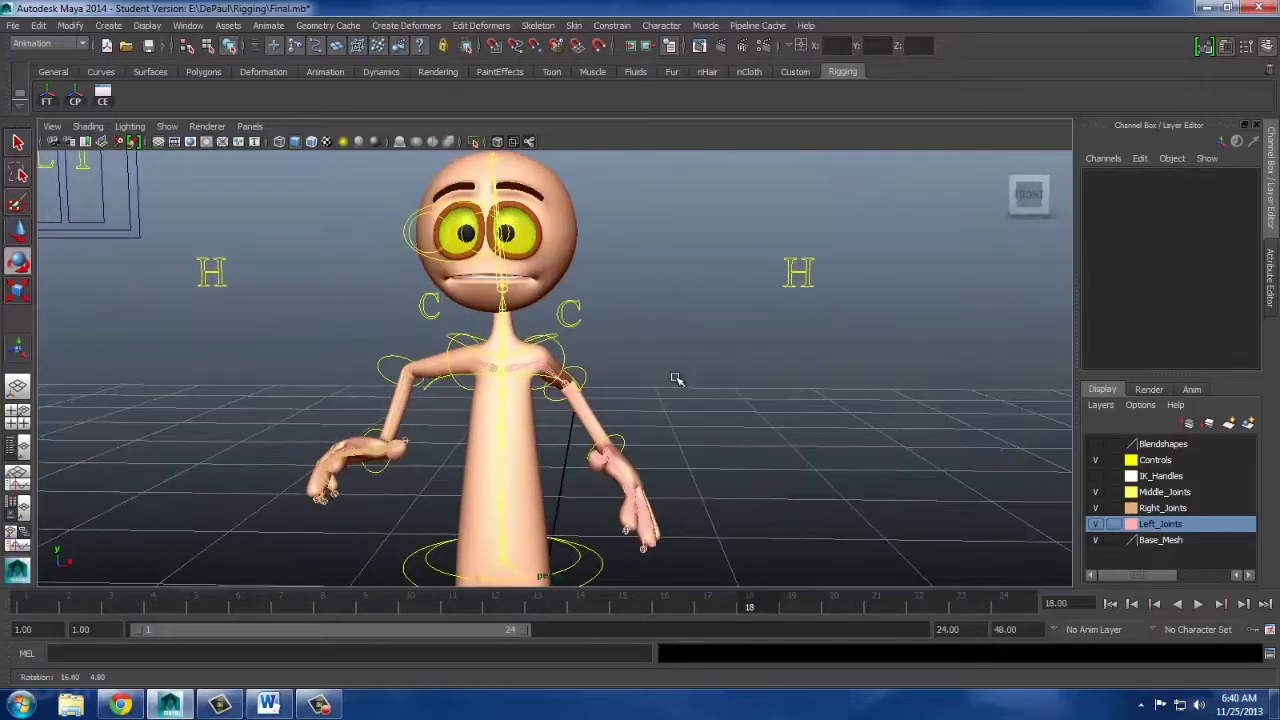
# Undo the right shoulder rotation and the last Pinky Curl change on the right hand.
pyautogui.scroll(-1, 683, 371)
pyautogui.hotkey('ctrl', 'z')
pyautogui.hotkey('ctrl', 'z')
pyautogui.hotkey('ctrl', 'z')
pyautogui.hotkey('ctrl', 'z')
pyautogui.hotkey('ctrl', 'z')
pyautogui.hotkey('ctrl', 'z')
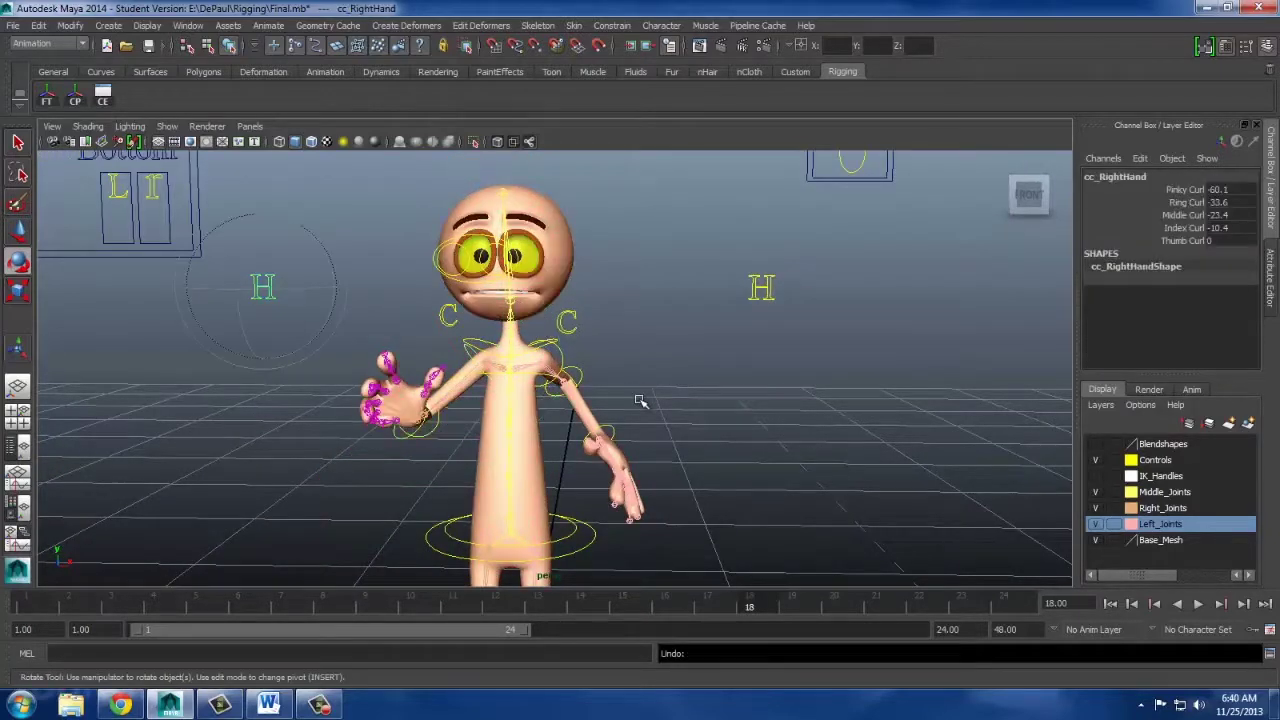
# Reset the left shoulder control by setting its Rotate Z and Rotate Y to 0.
pyautogui.click(560, 356)
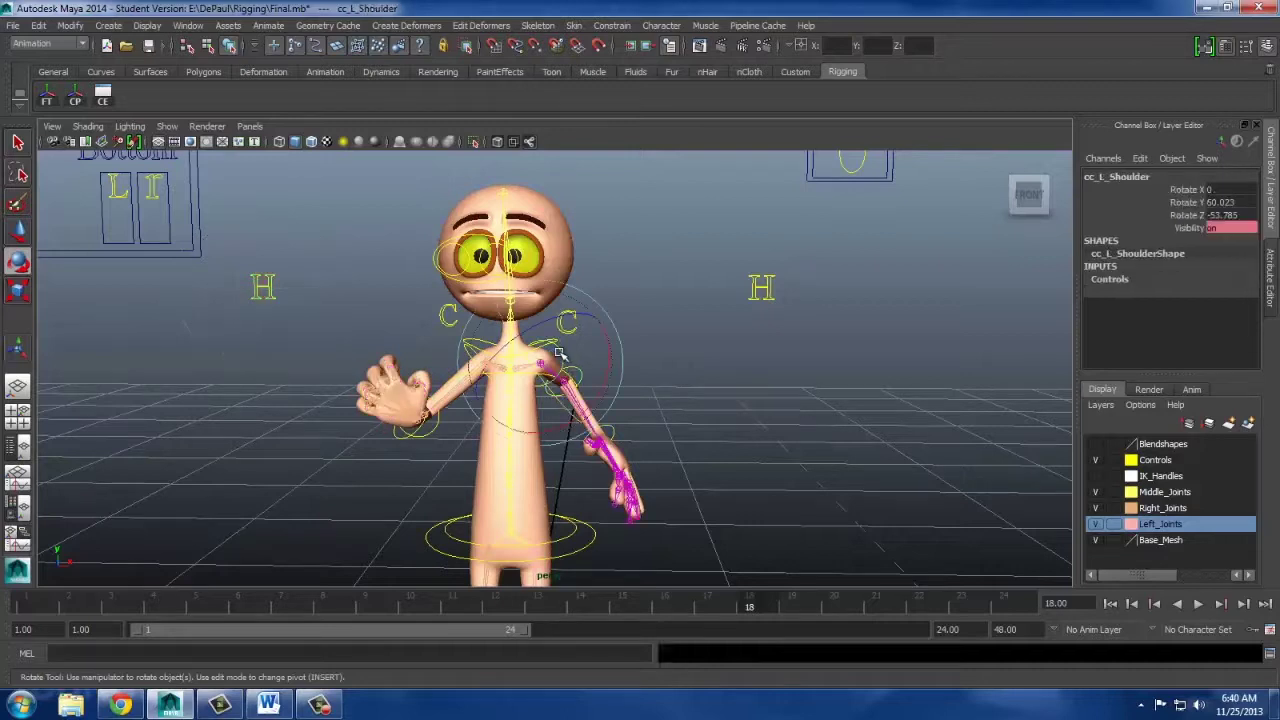
pyautogui.click(1224, 203)
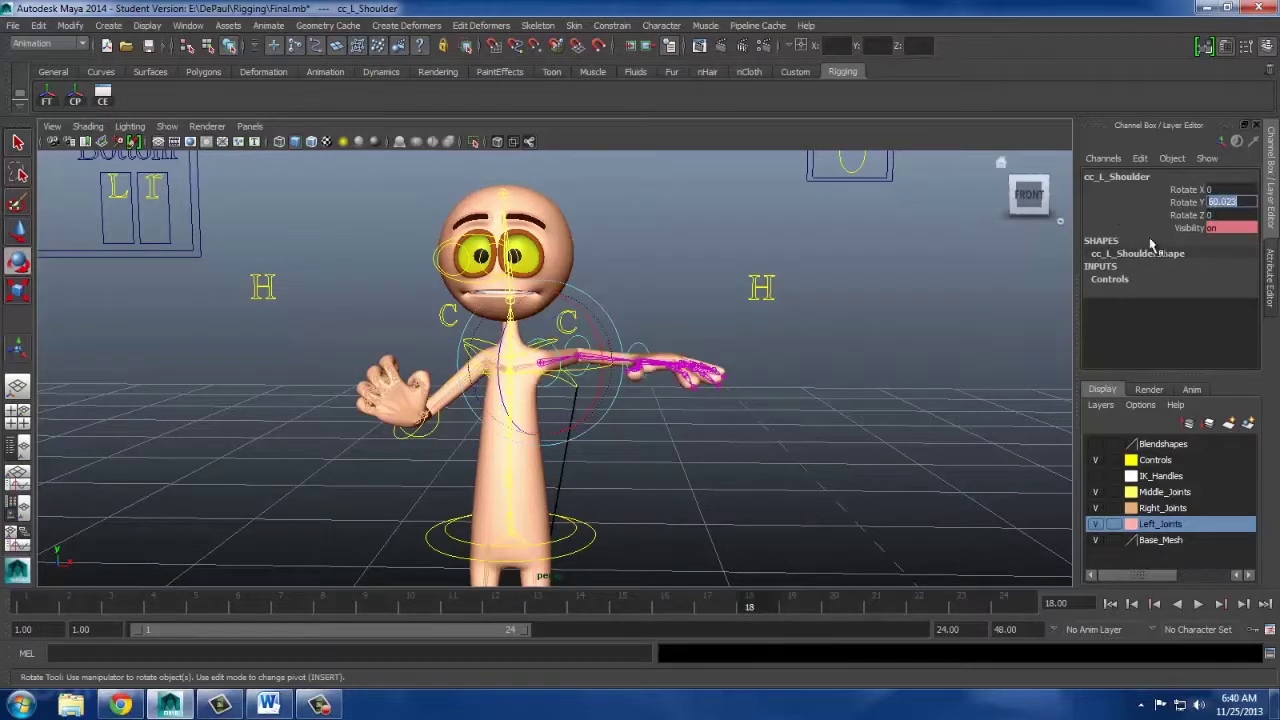
pyautogui.write('0')
pyautogui.scroll(-2, 874, 281)
# Switch the arms from FK to IK by setting the IKFK attribute of the IK/FK switch control to 1.
pyautogui.click(760, 215)
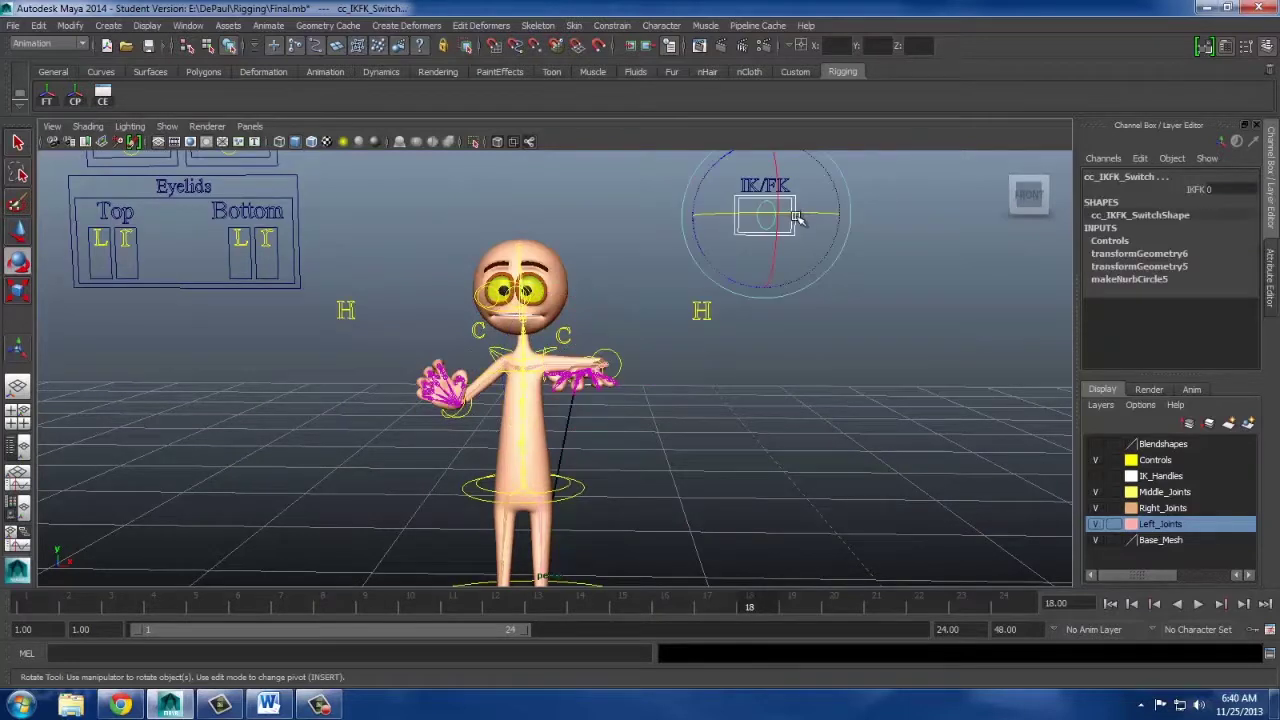
pyautogui.click(806, 298)
pyautogui.scroll(-1, 742, 248)
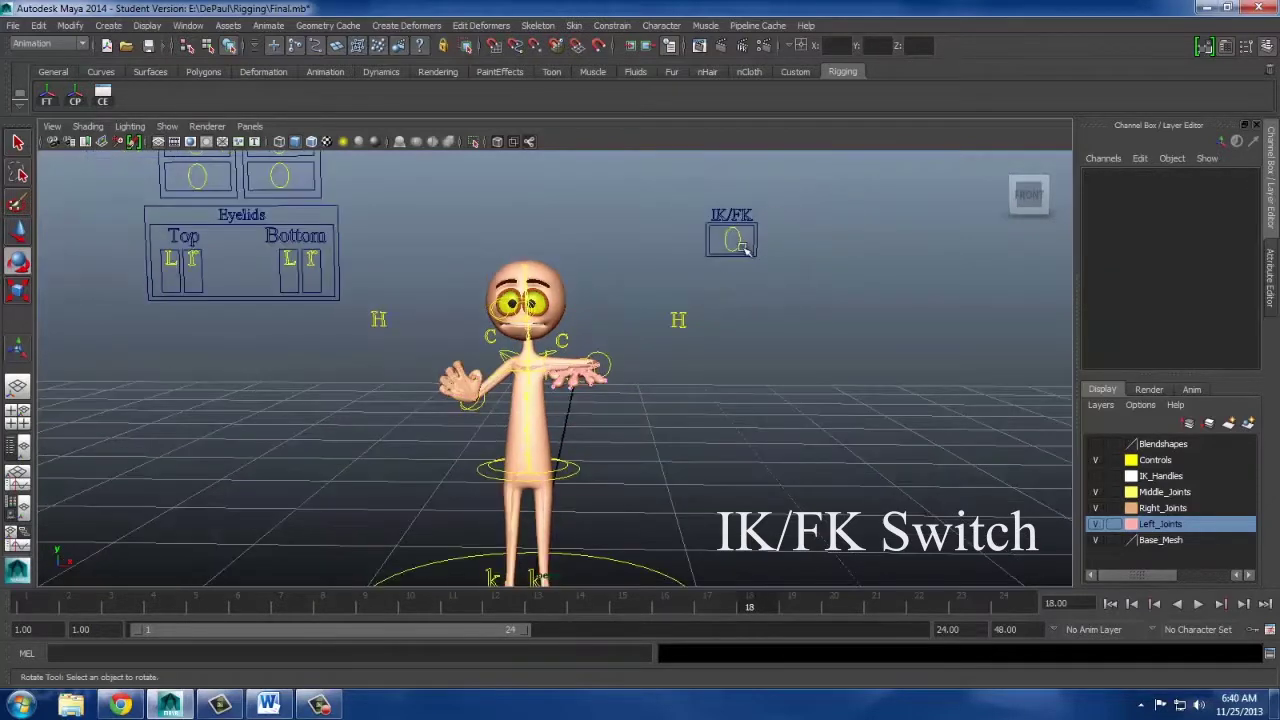
pyautogui.click(738, 238)
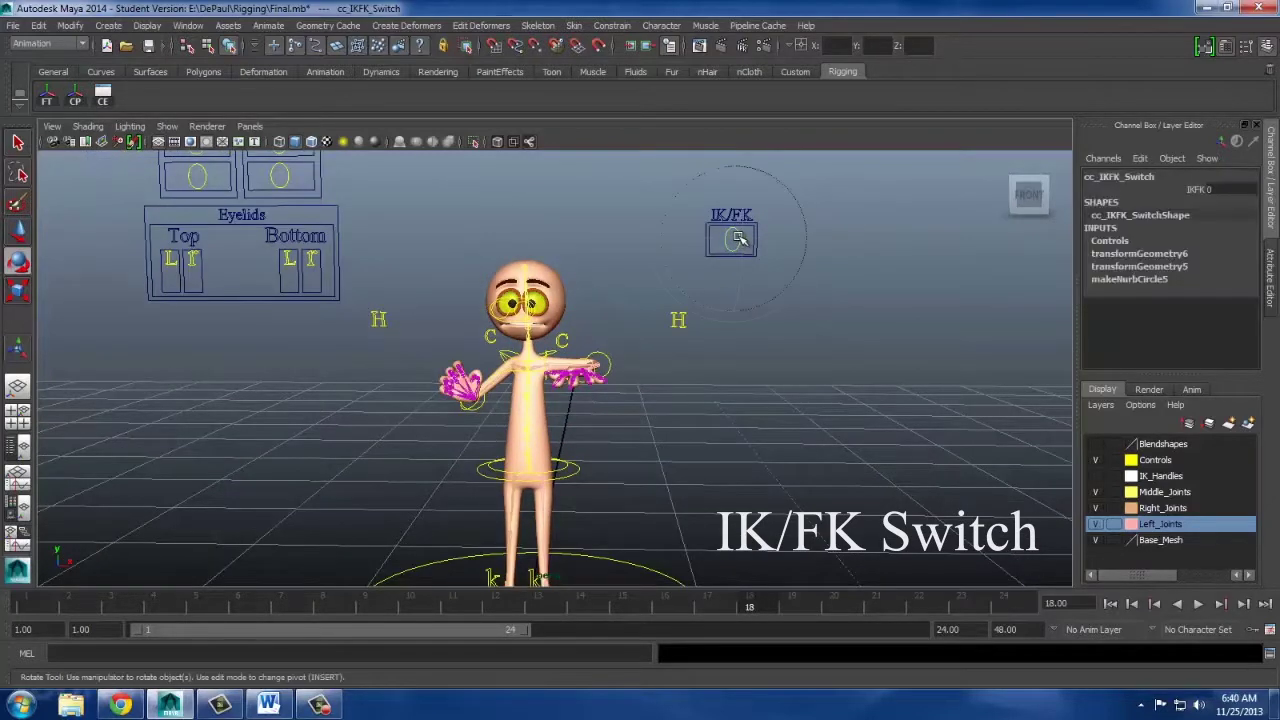
pyautogui.click(1185, 190)
pyautogui.scroll(-1, 744, 347)
pyautogui.moveTo(744, 347); pyautogui.dragTo(918, 345, button='middle')
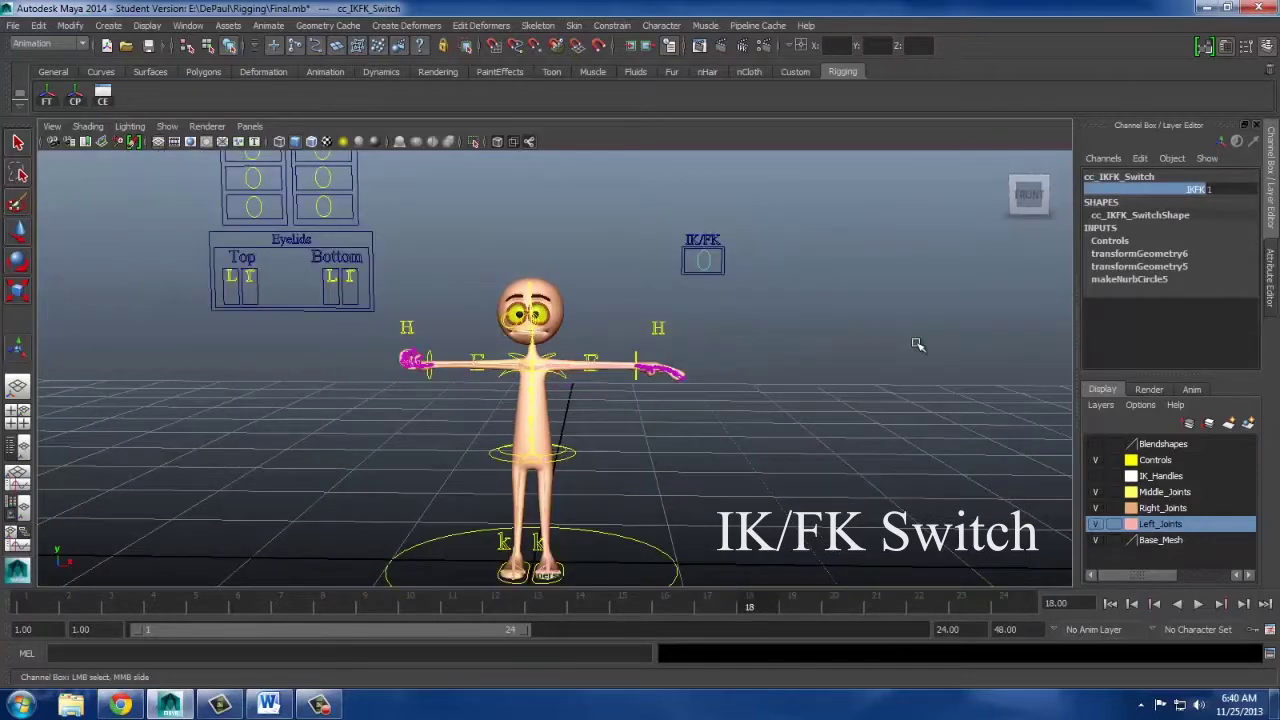
pyautogui.scroll(4, 866, 343)
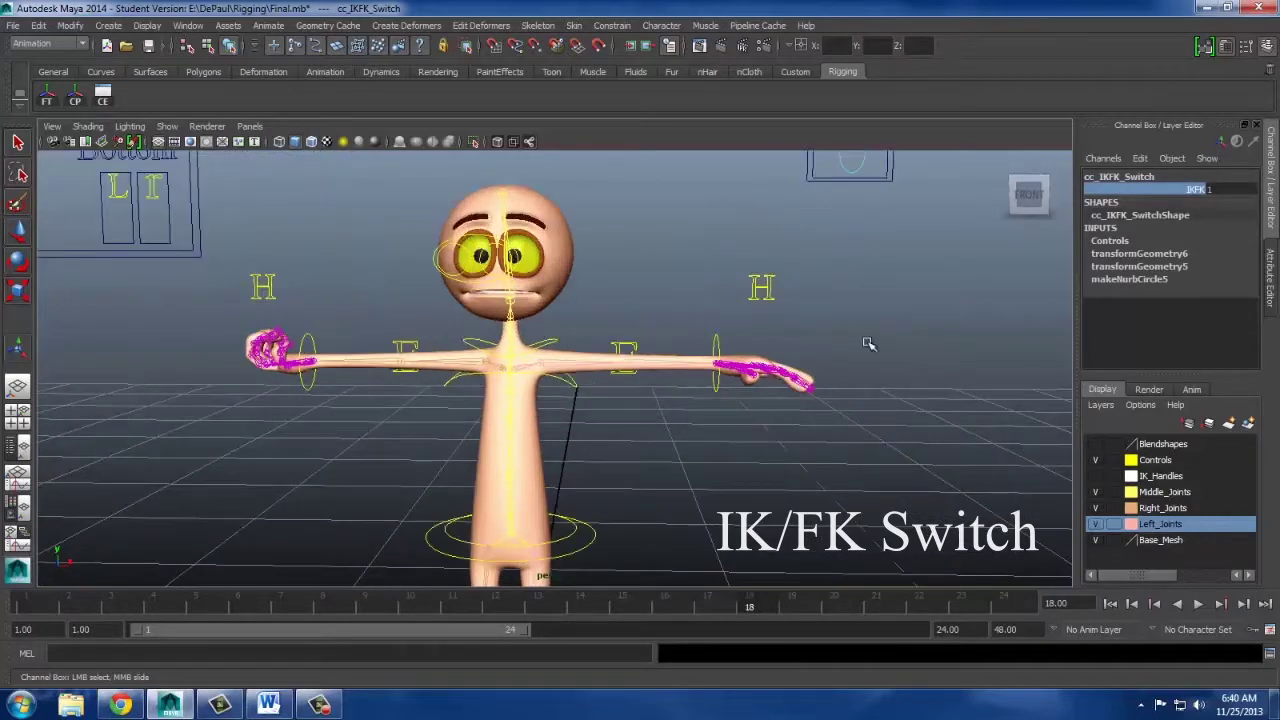
pyautogui.scroll(-2, 868, 255)
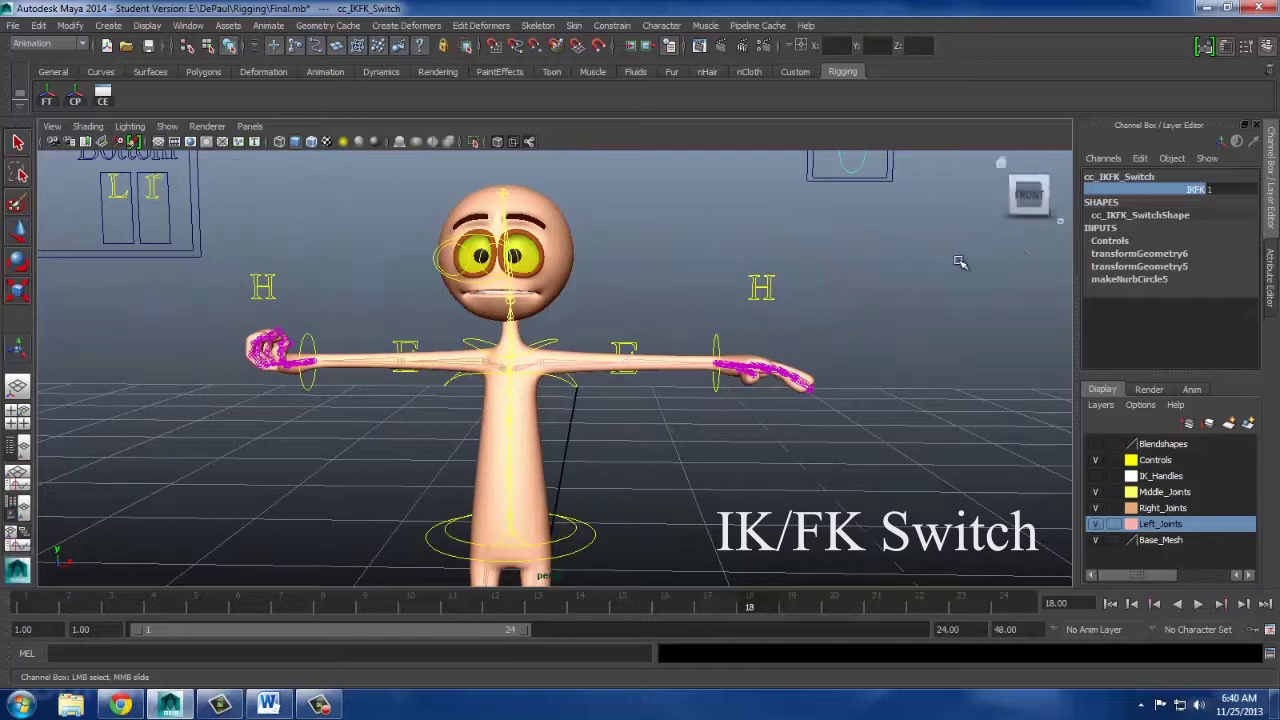
pyautogui.moveTo(962, 263); pyautogui.dragTo(1037, 283, button='middle')
# Test the left arm IK control by moving it to about -0.31 in X and 0.14 in Z, and undo the move.
pyautogui.keyDown('alt'); pyautogui.moveTo(634, 263); pyautogui.dragTo(687, 312); pyautogui.keyUp('alt')
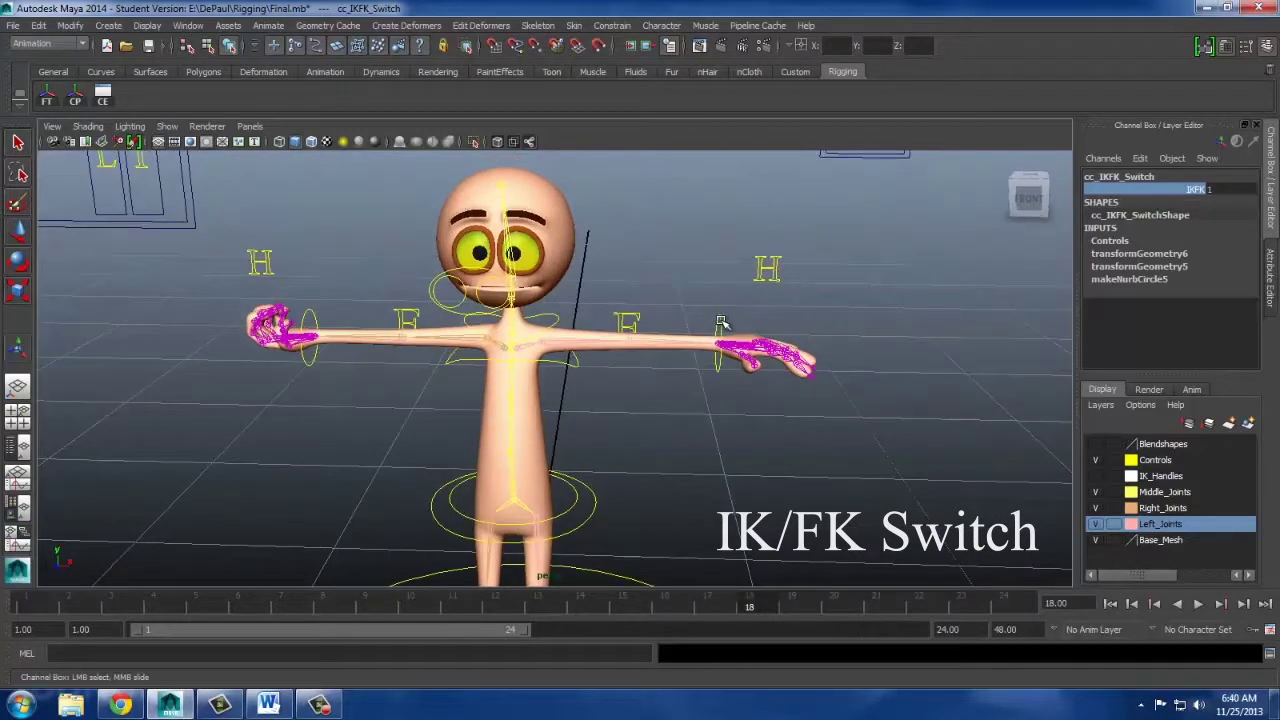
pyautogui.click(721, 324)
pyautogui.keyDown('alt'); pyautogui.moveTo(898, 344); pyautogui.dragTo(838, 386); pyautogui.keyUp('alt')
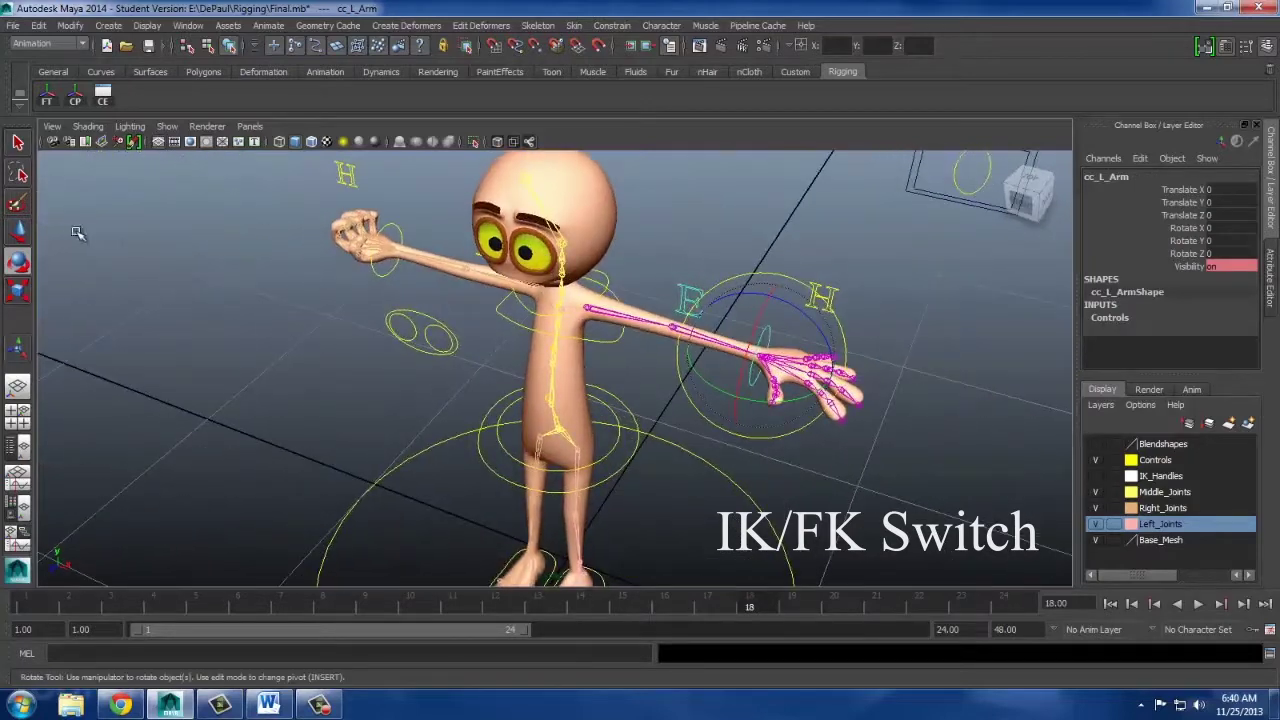
pyautogui.click(17, 236)
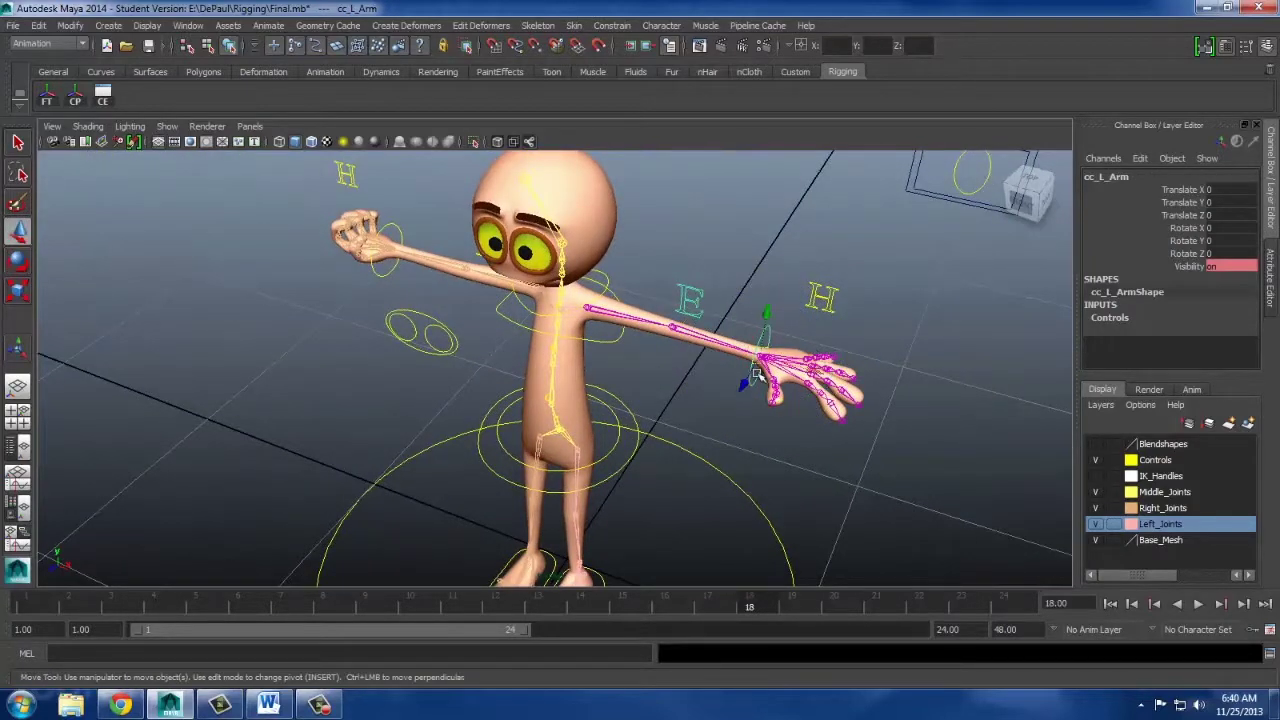
pyautogui.keyDown('alt'); pyautogui.moveTo(792, 373); pyautogui.dragTo(897, 386, button='right'); pyautogui.keyUp('alt')
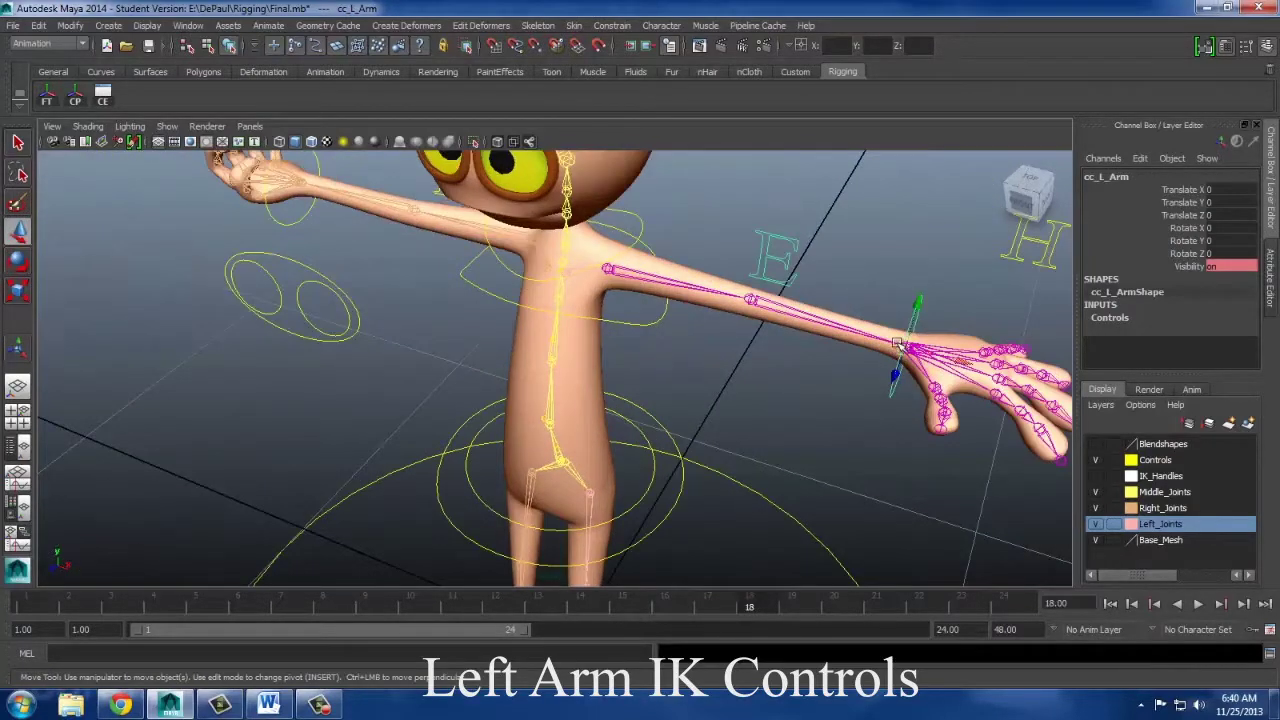
pyautogui.moveTo(897, 343); pyautogui.dragTo(857, 347)
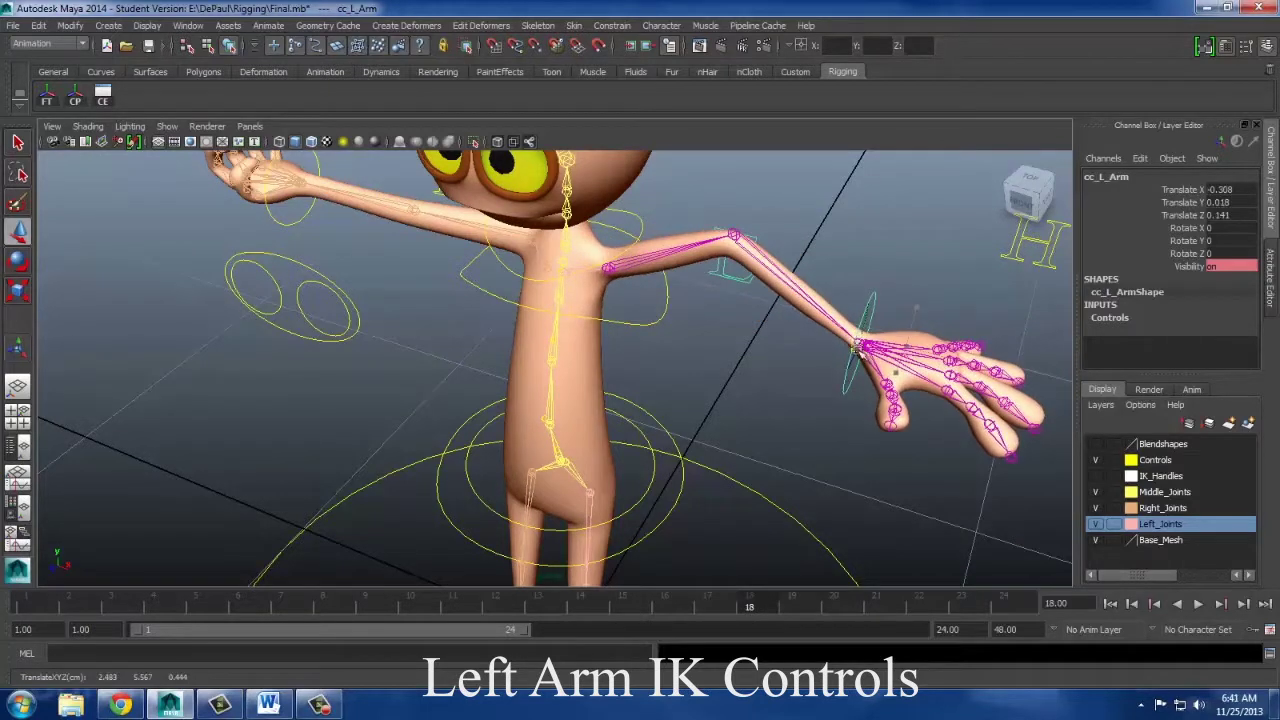
pyautogui.hotkey('ctrl', 'z')
pyautogui.hotkey('ctrl', 'z')
pyautogui.hotkey('ctrl', 'z')
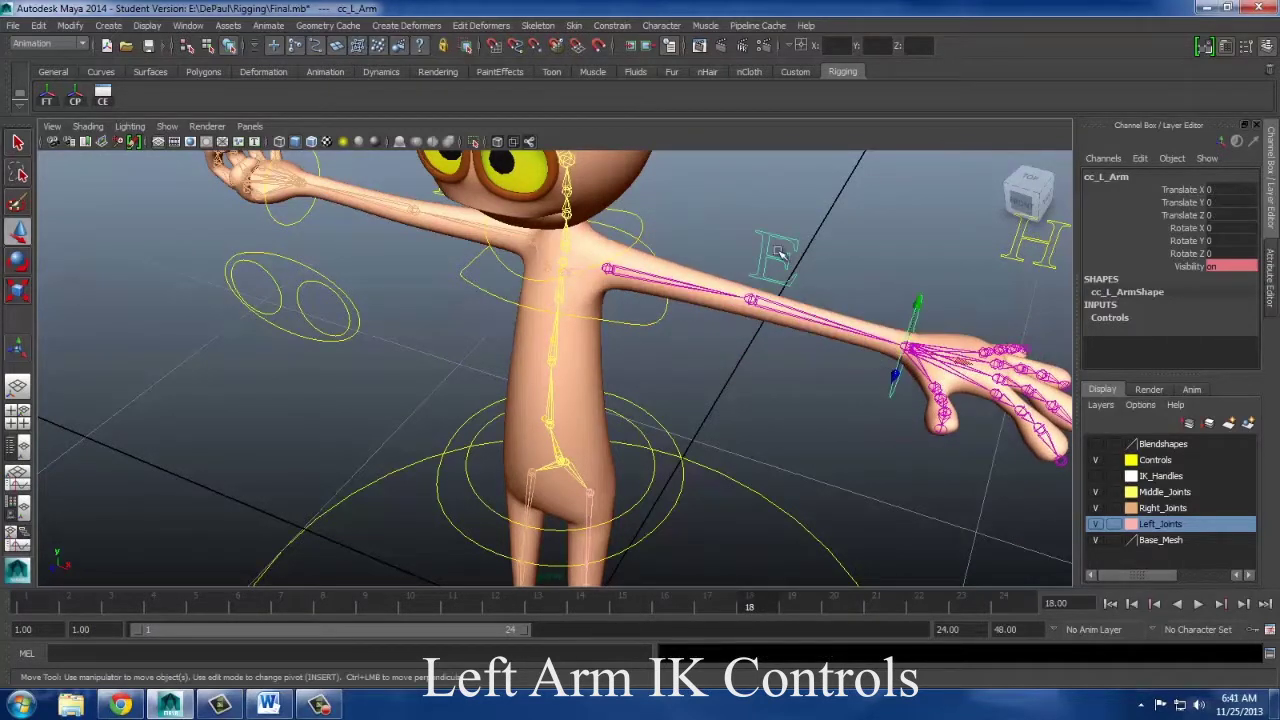
# Test the left elbow IK control by moving it around, leaving it at about -0.87 in Translate Z.
pyautogui.click(725, 241)
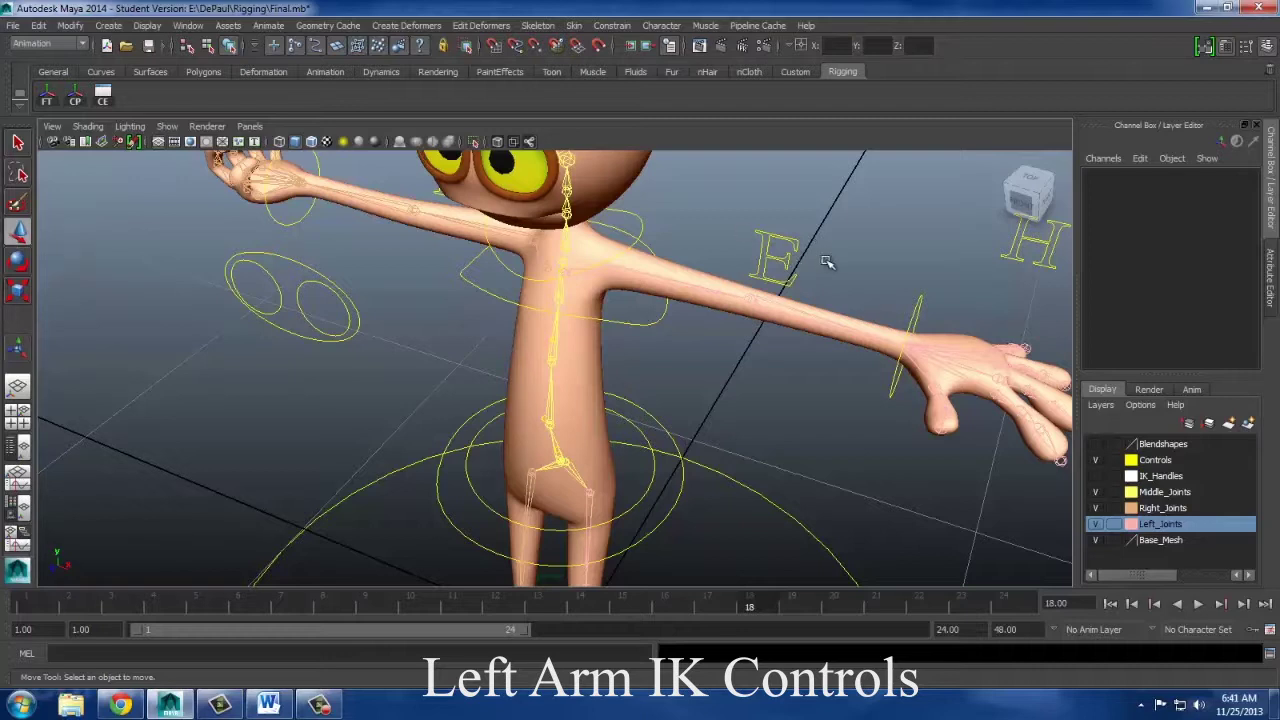
pyautogui.click(788, 262)
pyautogui.moveTo(733, 329); pyautogui.dragTo(763, 276)
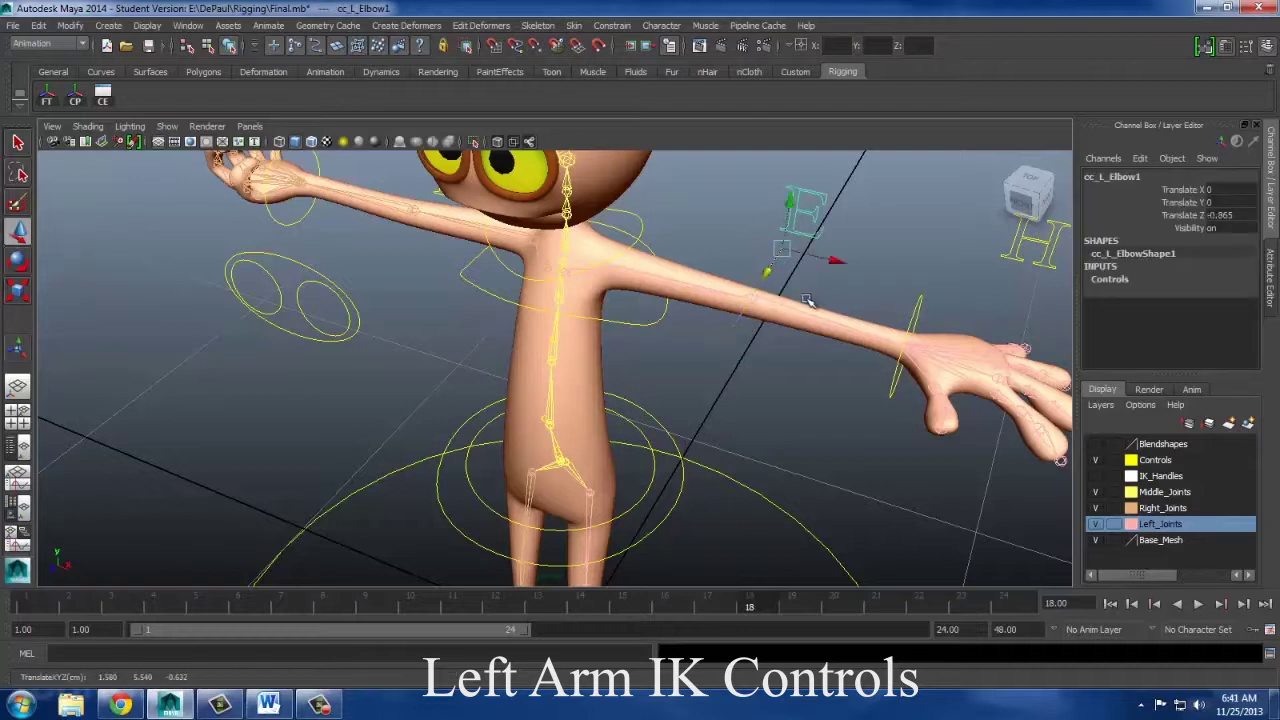
pyautogui.moveTo(812, 320); pyautogui.dragTo(850, 212)
pyautogui.hotkey('ctrl', 'z')
# Pose the left arm IK control at about -0.73, 0.12, 0.27 and rotate it to about -29, -65 and 43 degrees.
pyautogui.click(916, 304)
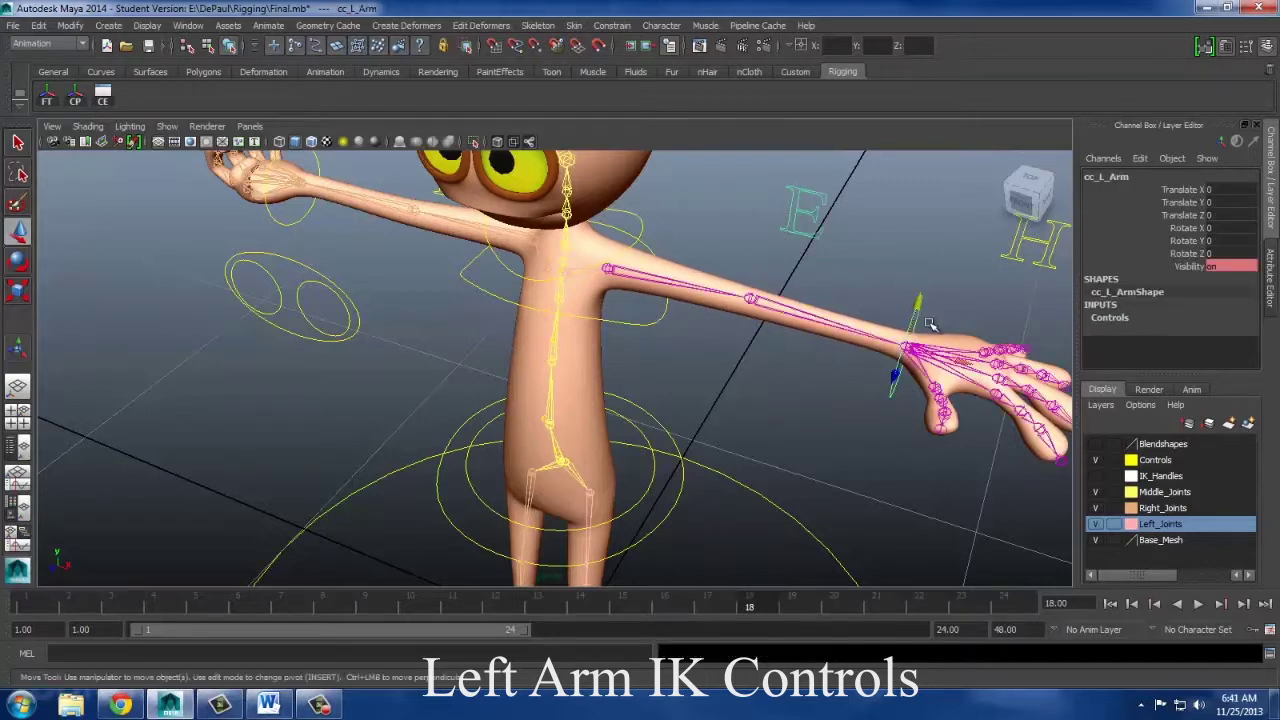
pyautogui.moveTo(912, 348); pyautogui.dragTo(803, 278)
pyautogui.click(18, 260)
# Rotate the right arm IK control to about 39 degrees in Z.
pyautogui.keyDown('alt'); pyautogui.moveTo(662, 308); pyautogui.dragTo(382, 302); pyautogui.keyUp('alt')
pyautogui.keyDown('alt'); pyautogui.moveTo(341, 367); pyautogui.dragTo(318, 327); pyautogui.keyUp('alt')
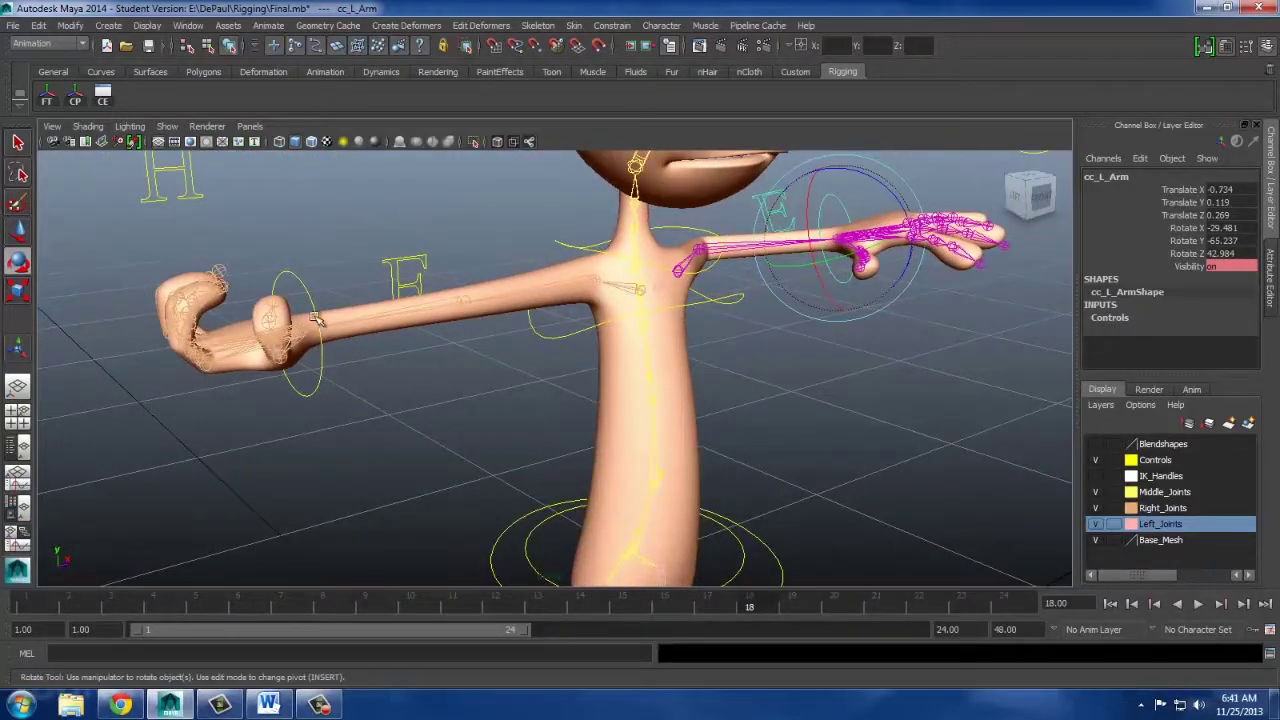
pyautogui.click(315, 318)
pyautogui.click(304, 300)
pyautogui.click(299, 283)
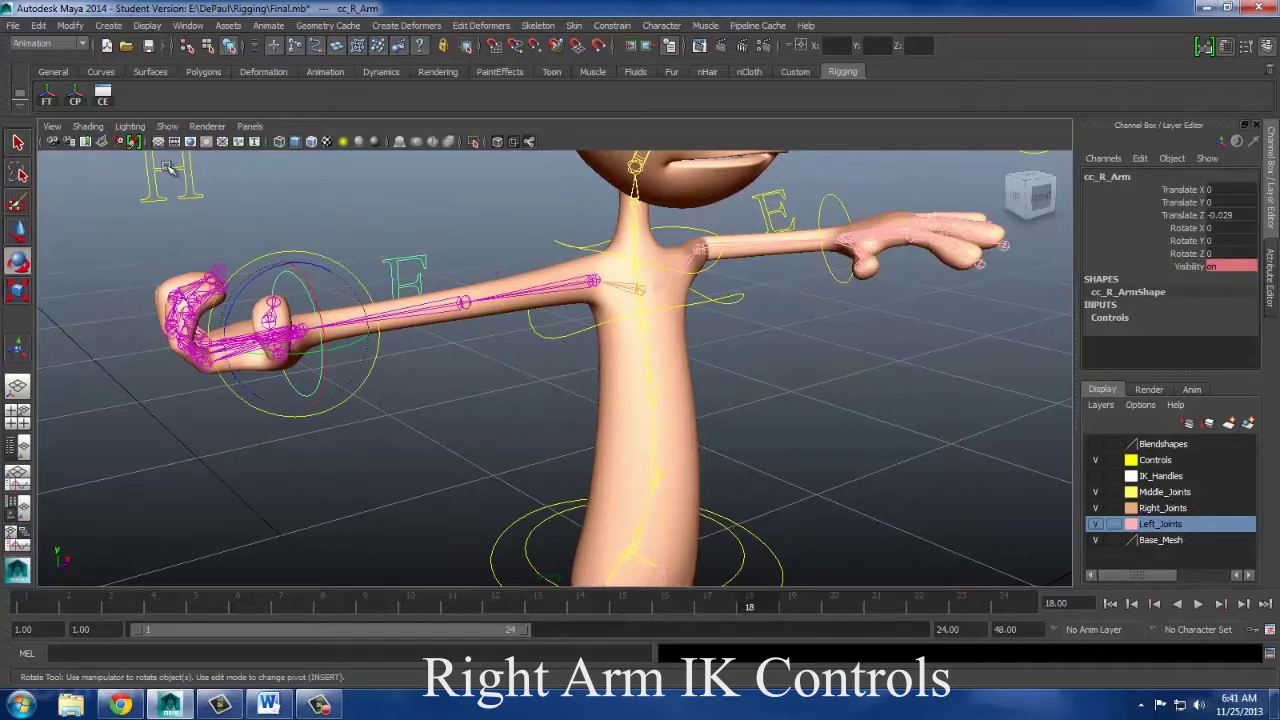
pyautogui.moveTo(277, 271); pyautogui.dragTo(224, 300)
pyautogui.scroll(-3, 420, 327)
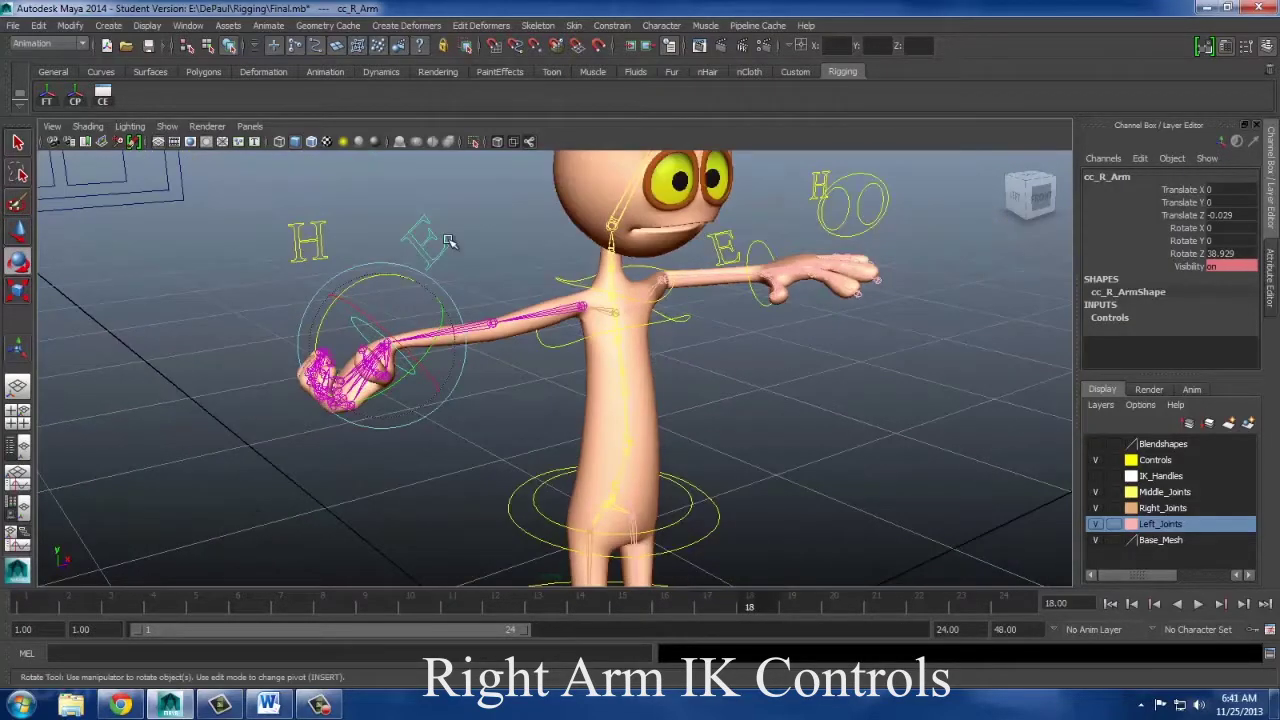
# Bend the right arm by moving its IK control to about 0.87, 0.04, 0.60, rotating it to about 23 degrees in Y, and test its X rotation.
pyautogui.moveTo(445, 342); pyautogui.dragTo(492, 340)
pyautogui.press('w')
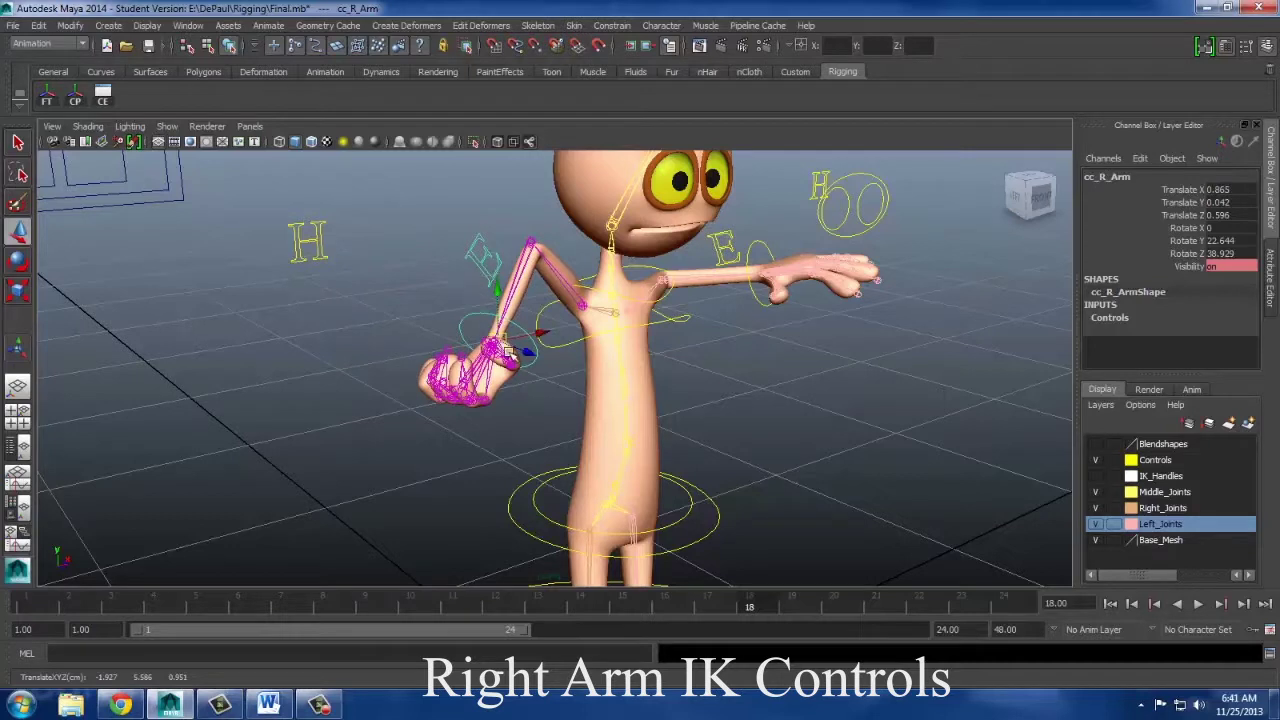
pyautogui.click(17, 260)
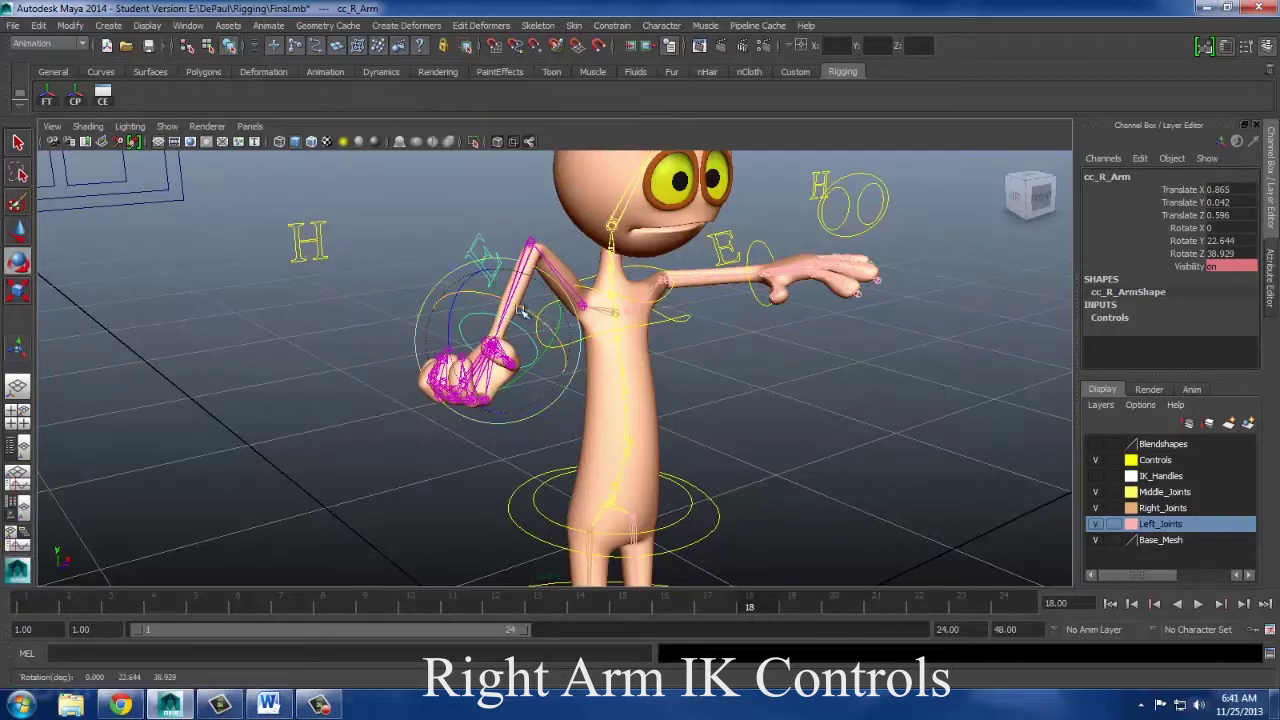
pyautogui.moveTo(452, 300); pyautogui.dragTo(457, 269)
# Undo the right arm IK control's test moves and rotations.
pyautogui.hotkey('ctrl', 'z')
pyautogui.hotkey('ctrl', 'z')
pyautogui.hotkey('ctrl', 'z')
pyautogui.hotkey('ctrl', 'z')
pyautogui.hotkey('ctrl', 'z')
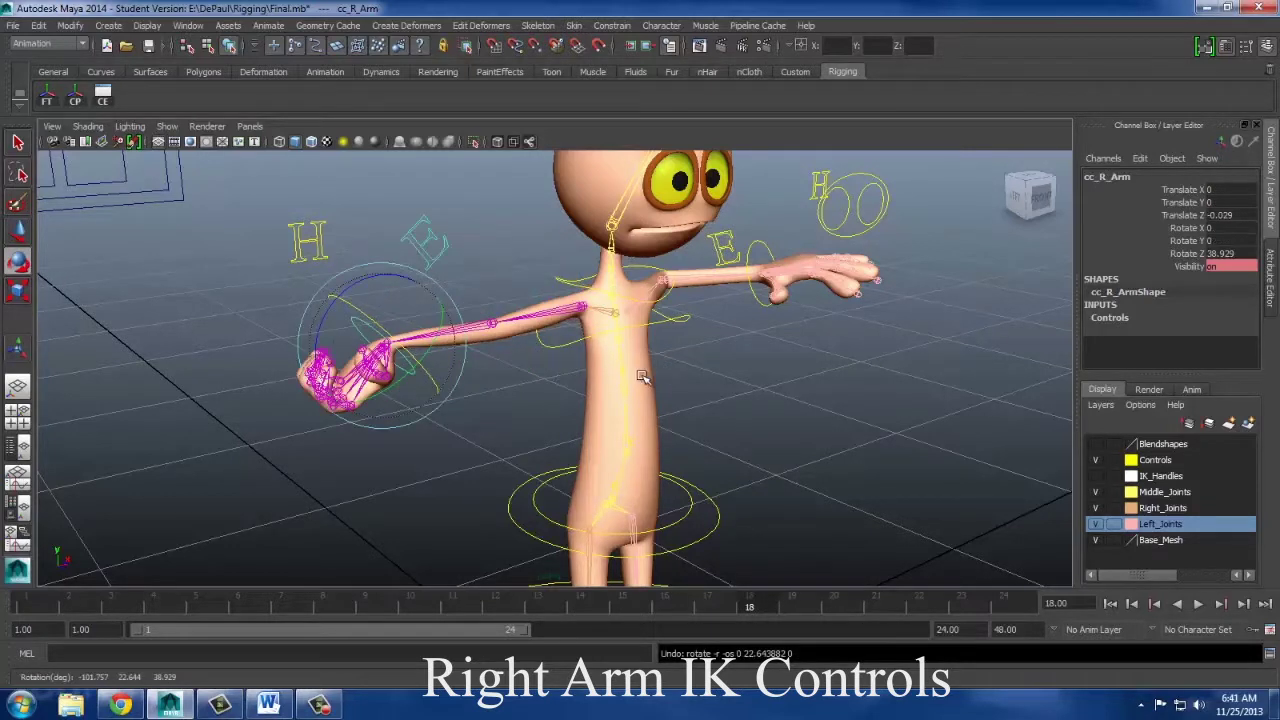
# Straighten the right hand by setting its Pinky, Ring, Middle, Index and Thumb Curl attributes to 0.
pyautogui.click(320, 330)
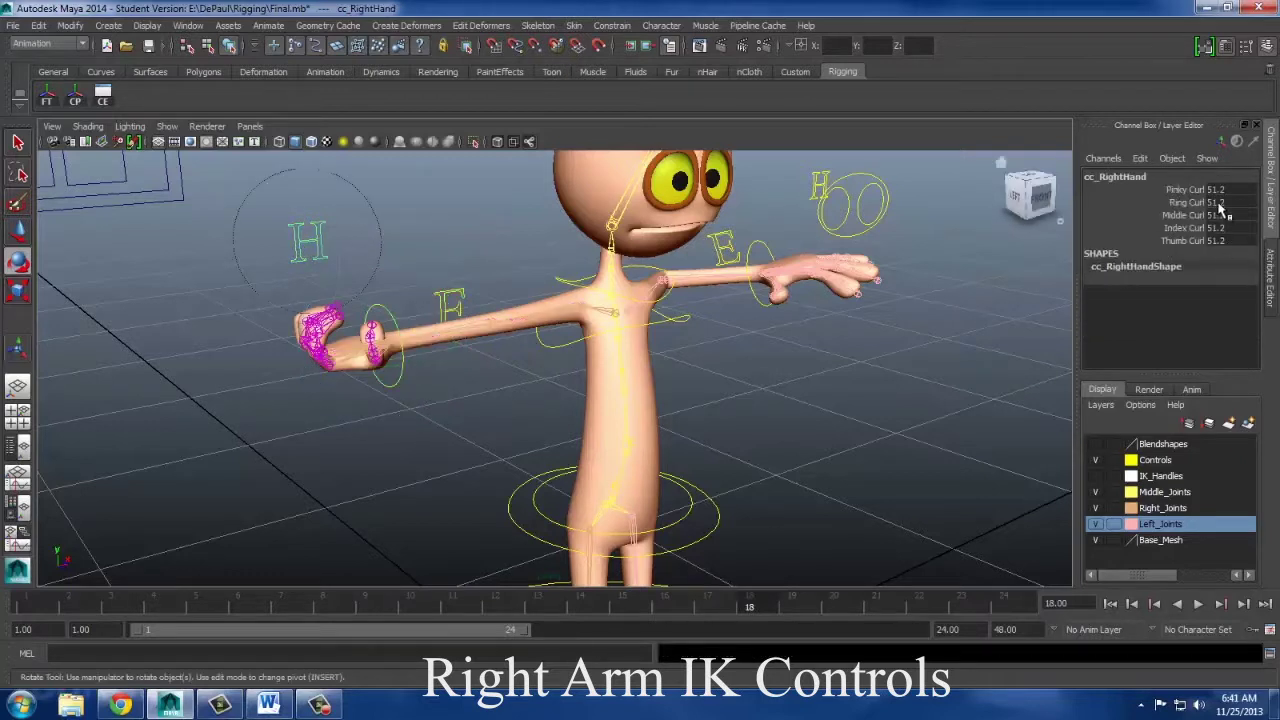
pyautogui.click(1180, 190)
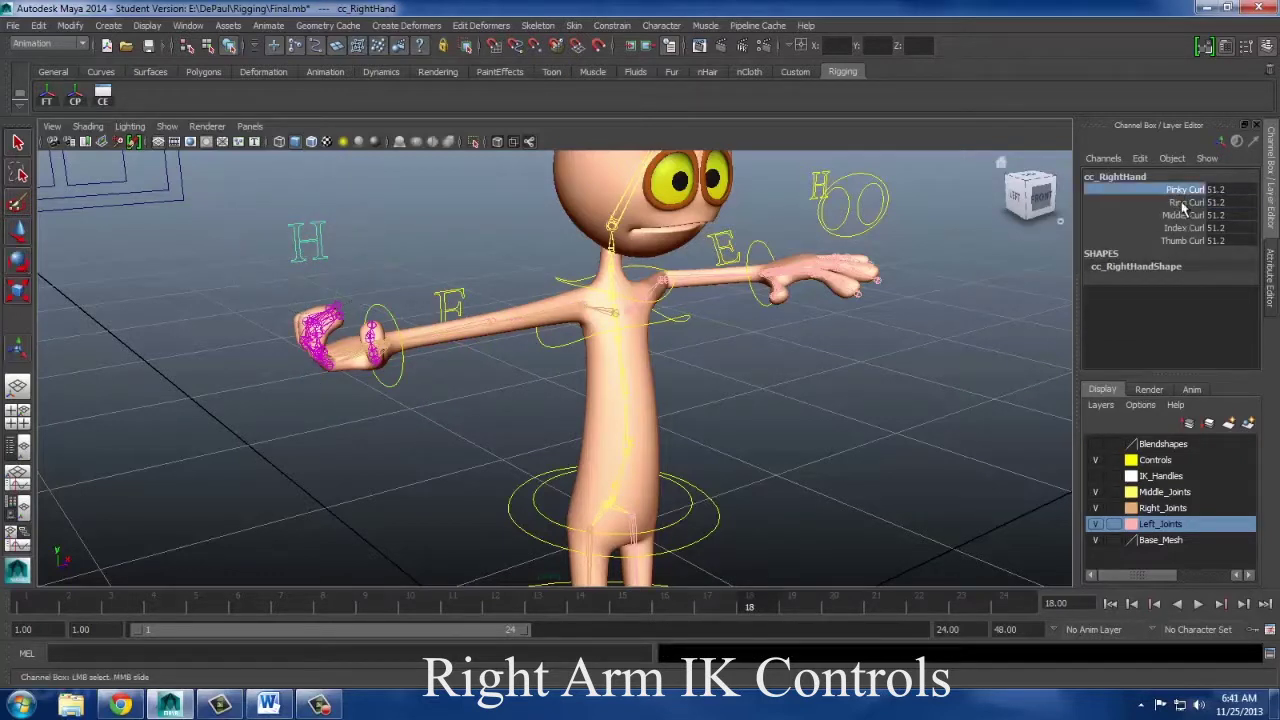
pyautogui.doubleClick(1218, 190)
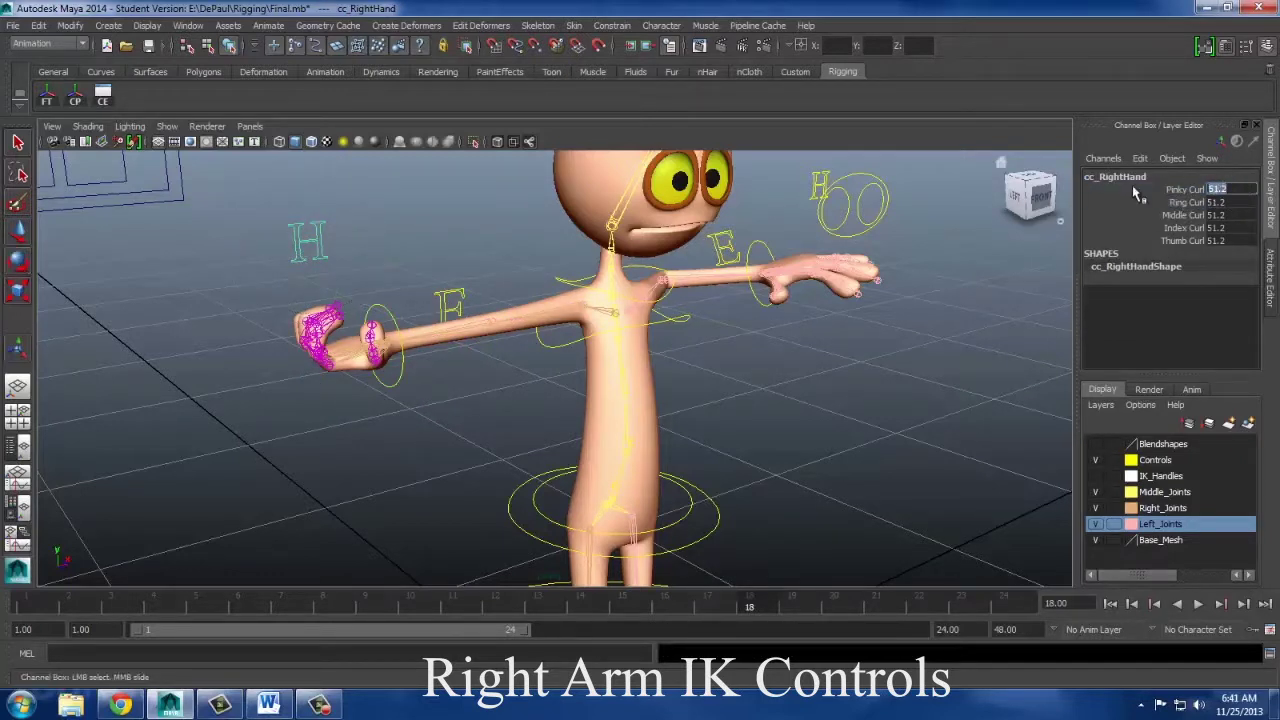
pyautogui.write('0')
pyautogui.press('Tab')
pyautogui.write('0')
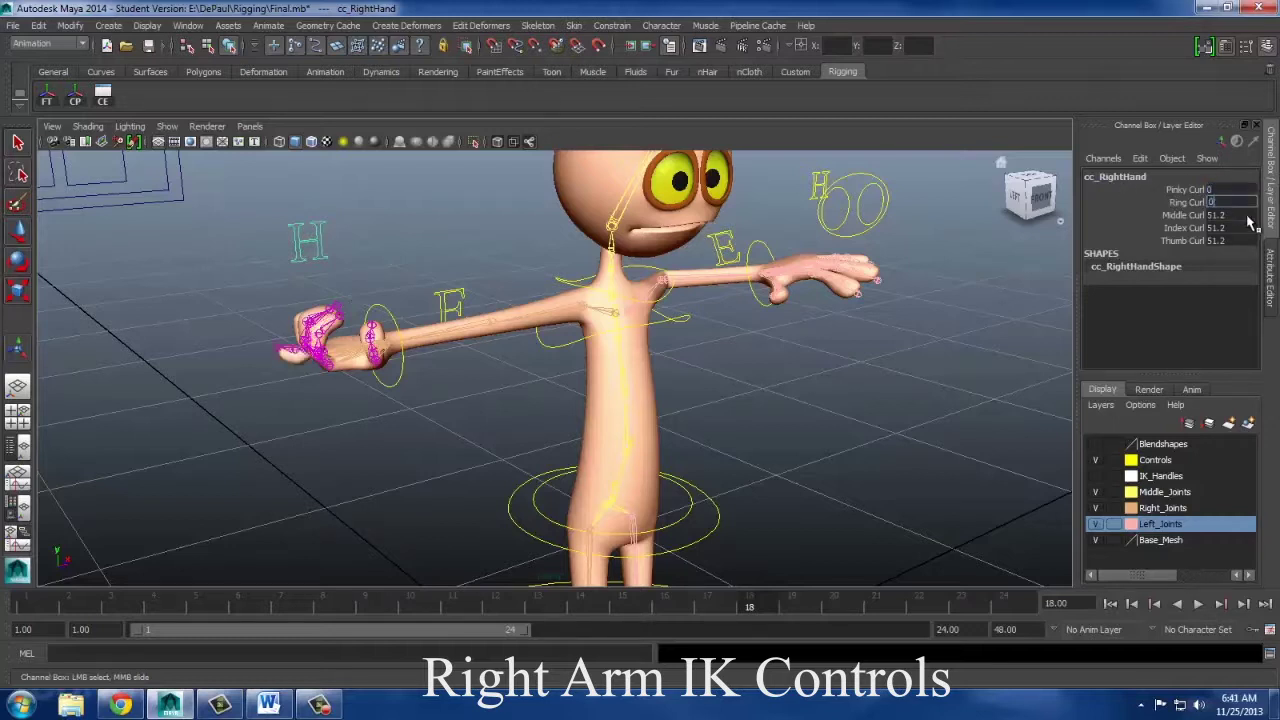
pyautogui.press('Tab')
pyautogui.write('0')
pyautogui.press('Tab')
pyautogui.write('0')
pyautogui.press('Tab')
pyautogui.write('0')
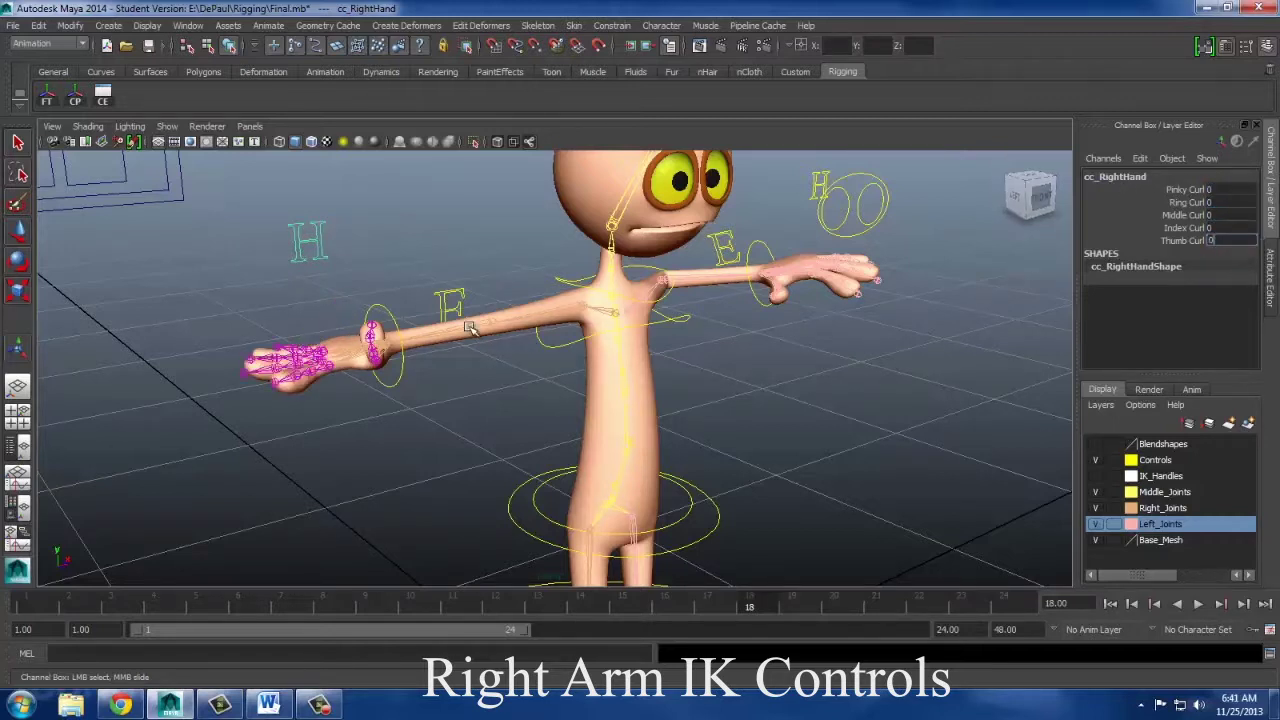
pyautogui.press('Return')
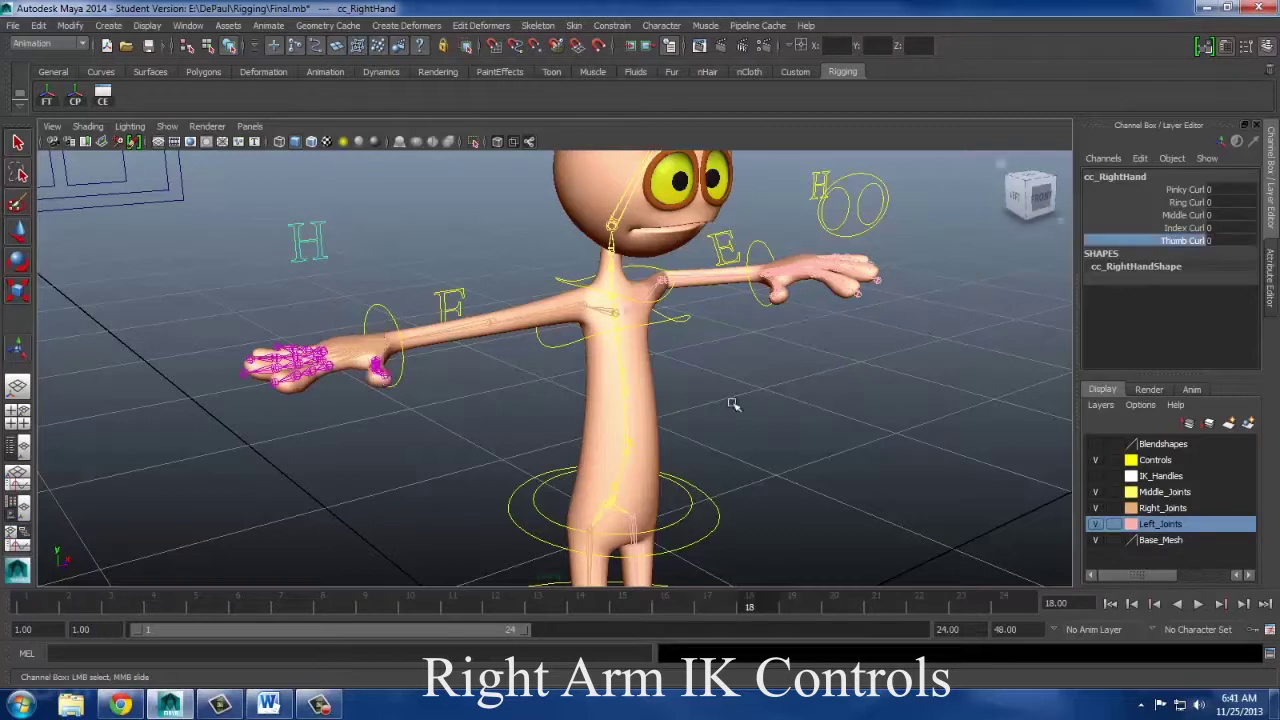
pyautogui.click(420, 337)
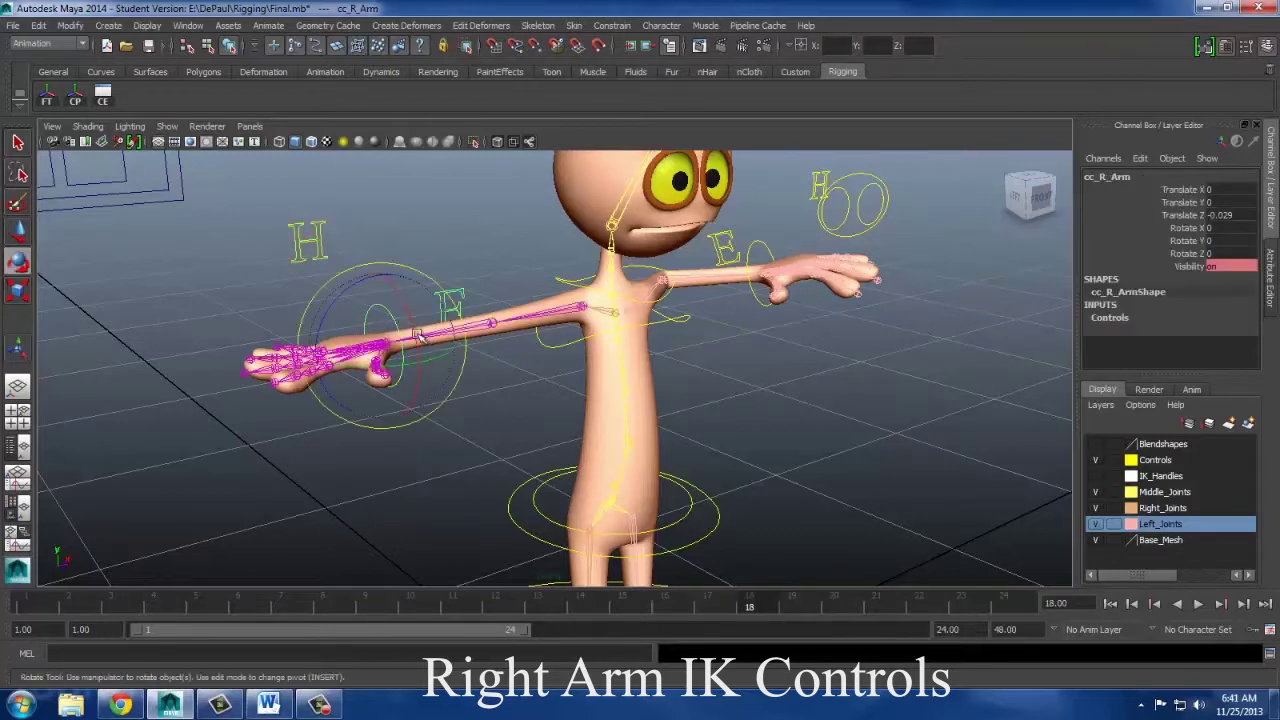
pyautogui.click(20, 232)
pyautogui.moveTo(385, 349); pyautogui.dragTo(418, 340)
pyautogui.hotkey('ctrl', 'z')
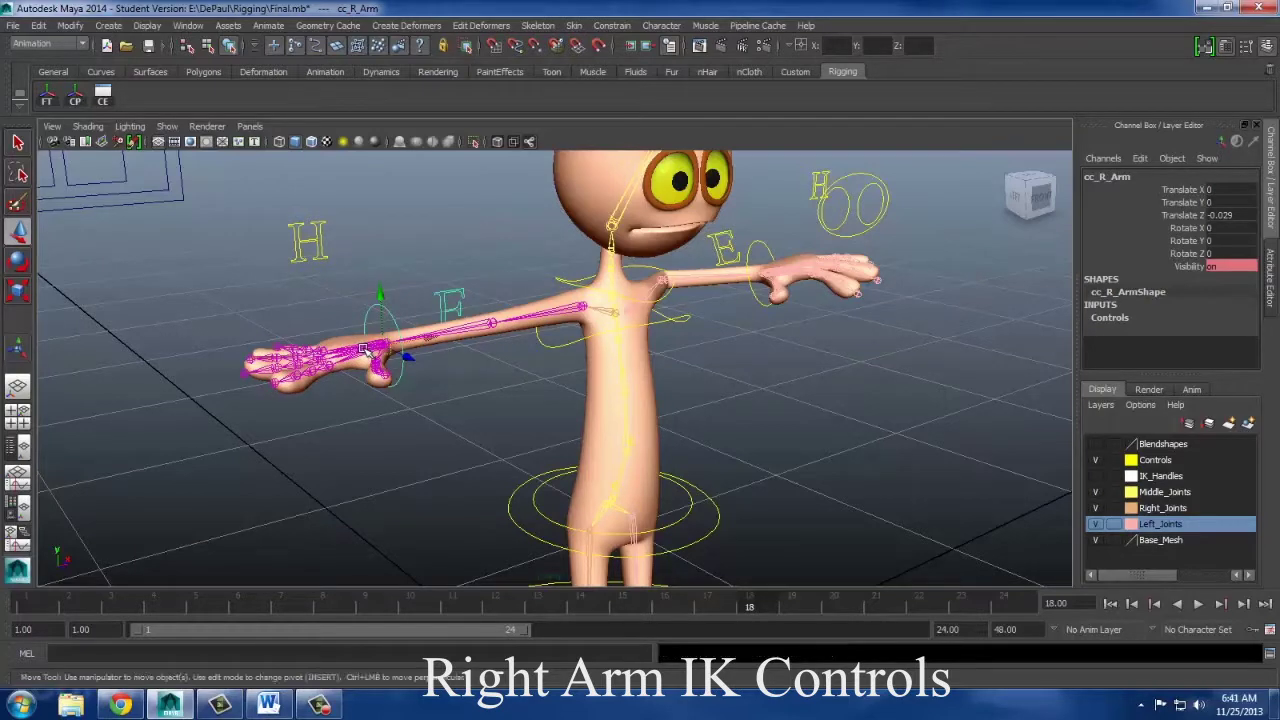
# Move the right arm IK control inward toward the body so that the elbow bends.
pyautogui.click(388, 345)
pyautogui.scroll(5, 437, 377)
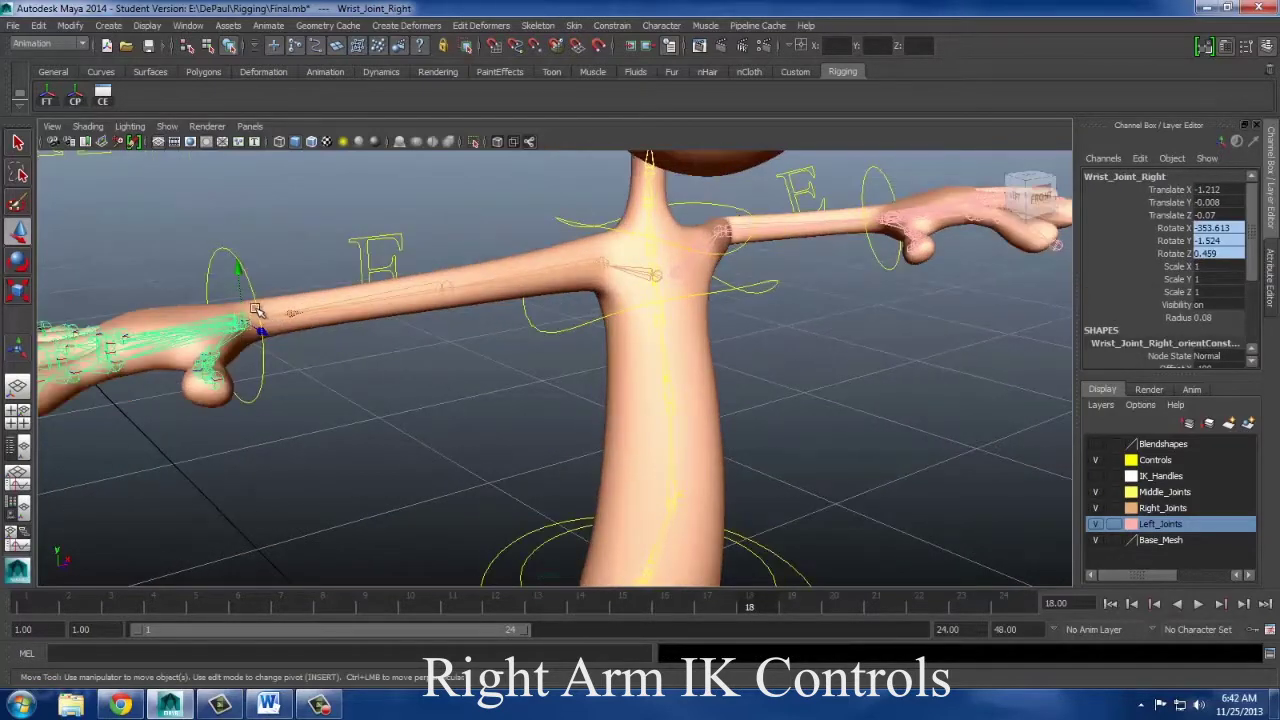
pyautogui.click(256, 308)
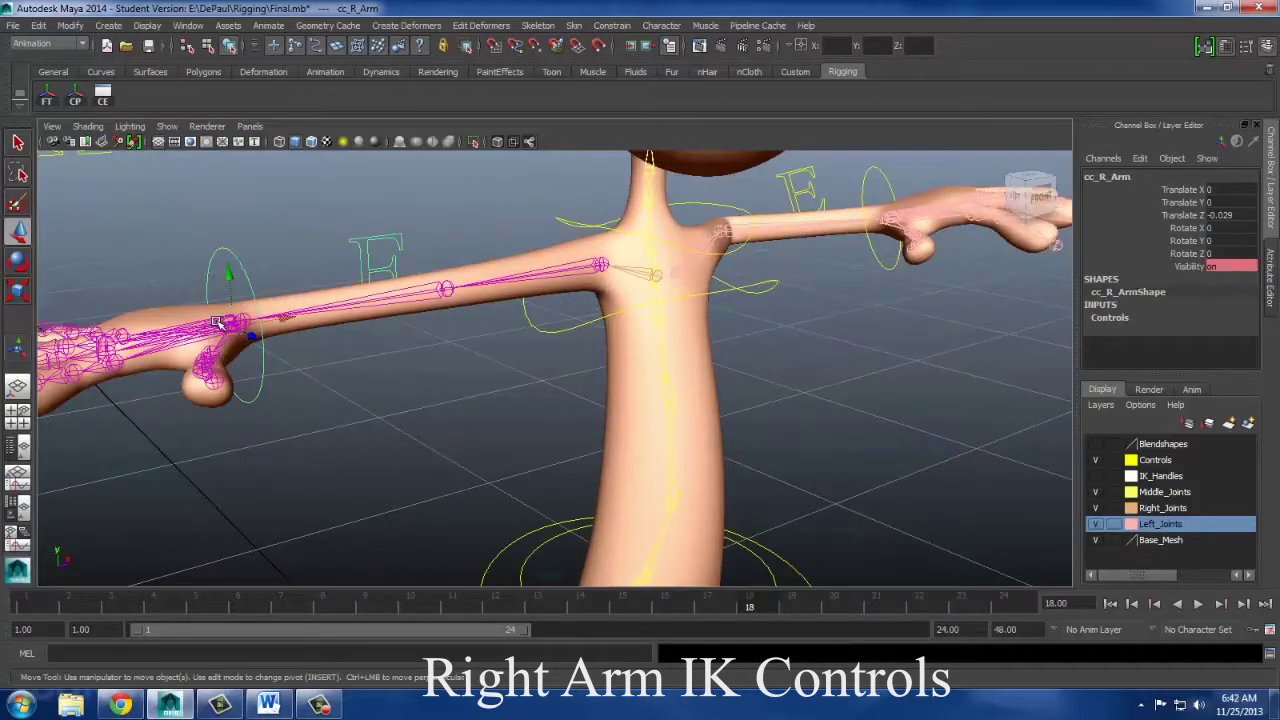
pyautogui.click(218, 322)
pyautogui.keyDown('alt'); pyautogui.moveTo(332, 407); pyautogui.dragTo(390, 440); pyautogui.keyUp('alt')
pyautogui.click(296, 376)
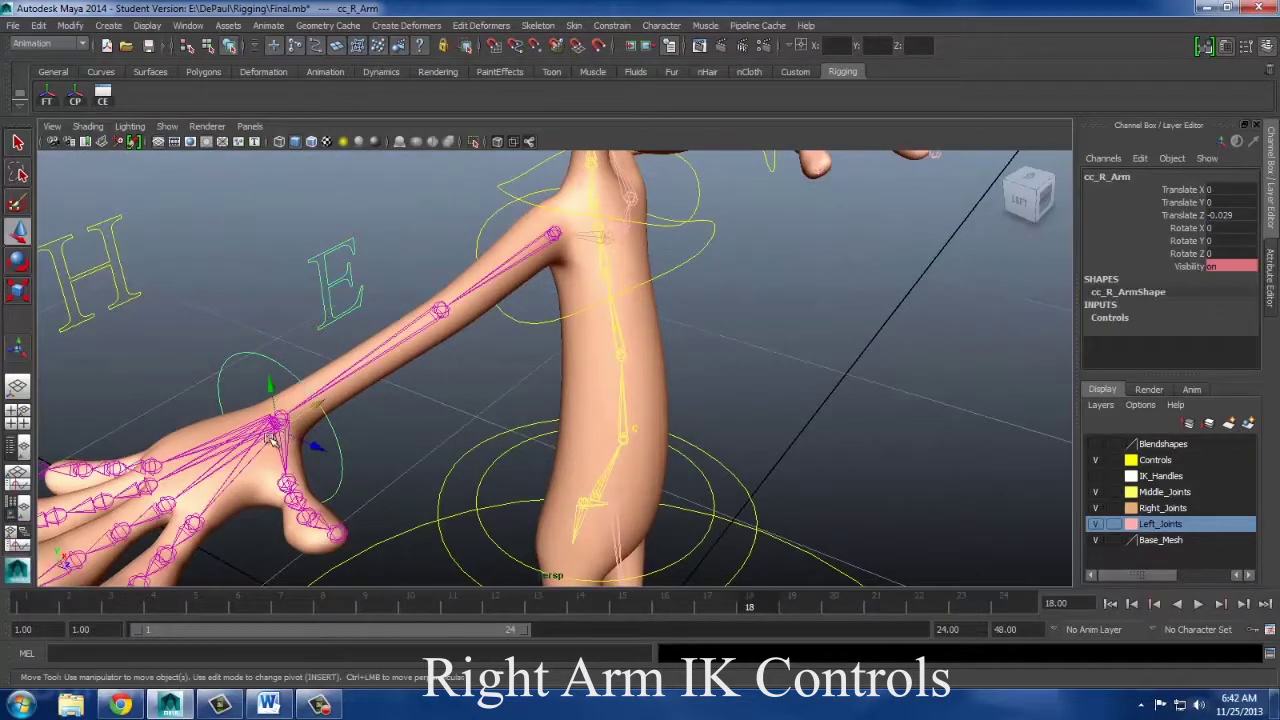
pyautogui.moveTo(313, 407); pyautogui.dragTo(418, 346)
# Lower the right arm's elbow control to about -0.065 in Translate Y to test the elbow direction.
pyautogui.click(407, 213)
pyautogui.scroll(-3, 450, 247)
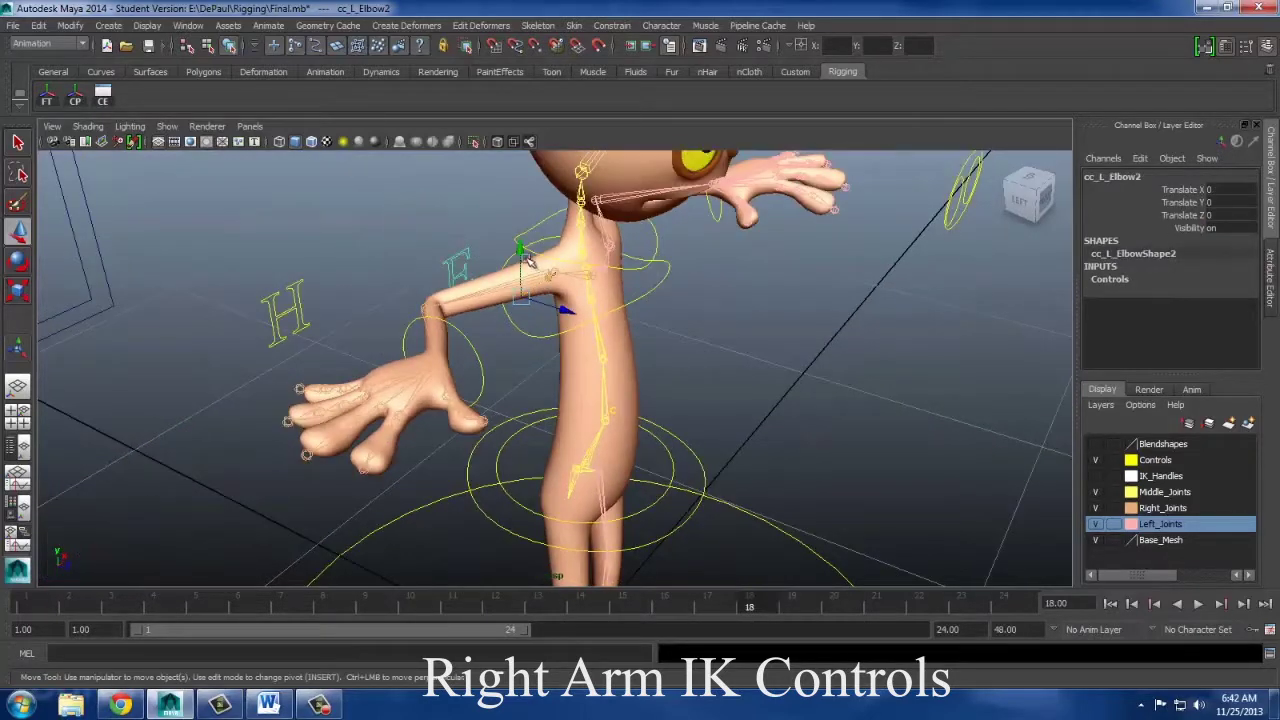
pyautogui.moveTo(530, 260); pyautogui.dragTo(489, 269)
pyautogui.keyDown('alt'); pyautogui.moveTo(672, 350); pyautogui.dragTo(606, 337); pyautogui.keyUp('alt')
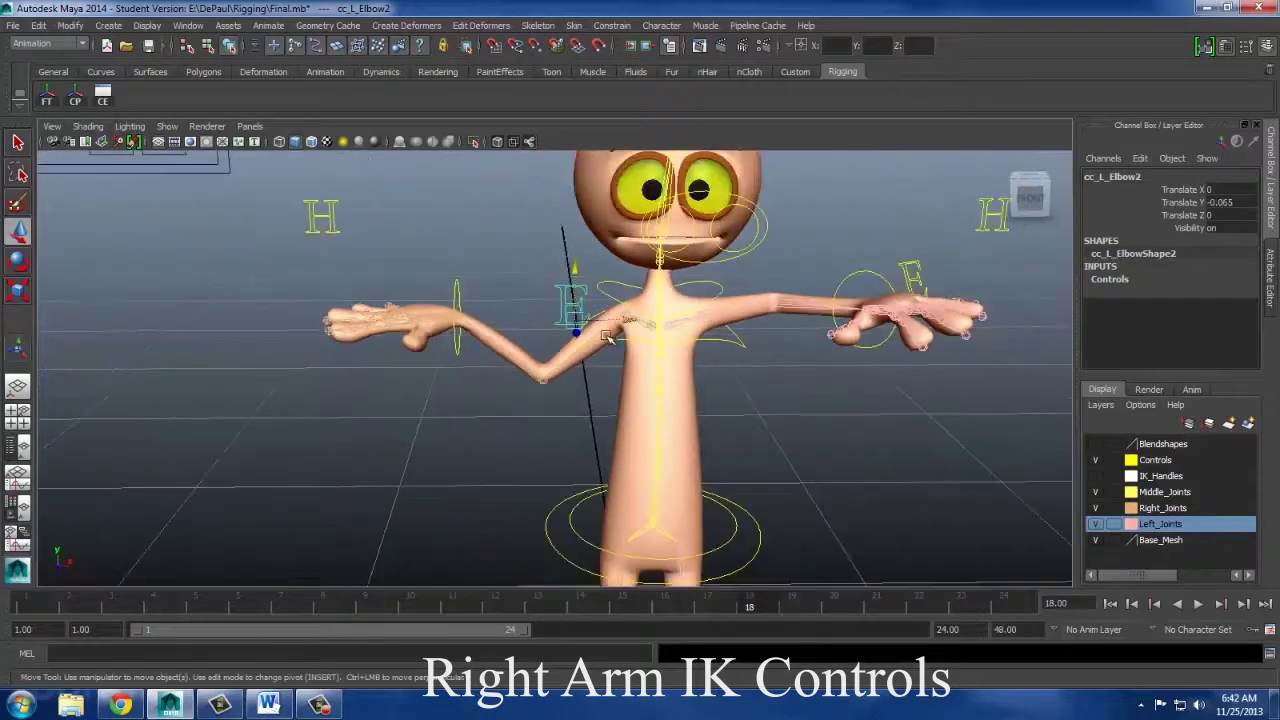
# Raise both bottom eyelids by moving the right and left Bottom eyelid controls down to their -0.5 limit.
pyautogui.scroll(-3, 608, 338)
pyautogui.keyDown('alt'); pyautogui.moveTo(771, 394); pyautogui.dragTo(708, 384); pyautogui.keyUp('alt')
pyautogui.keyDown('alt'); pyautogui.moveTo(607, 364); pyautogui.dragTo(797, 446, button='middle'); pyautogui.keyUp('alt')
pyautogui.keyDown('alt'); pyautogui.moveTo(797, 446); pyautogui.dragTo(850, 375); pyautogui.keyUp('alt')
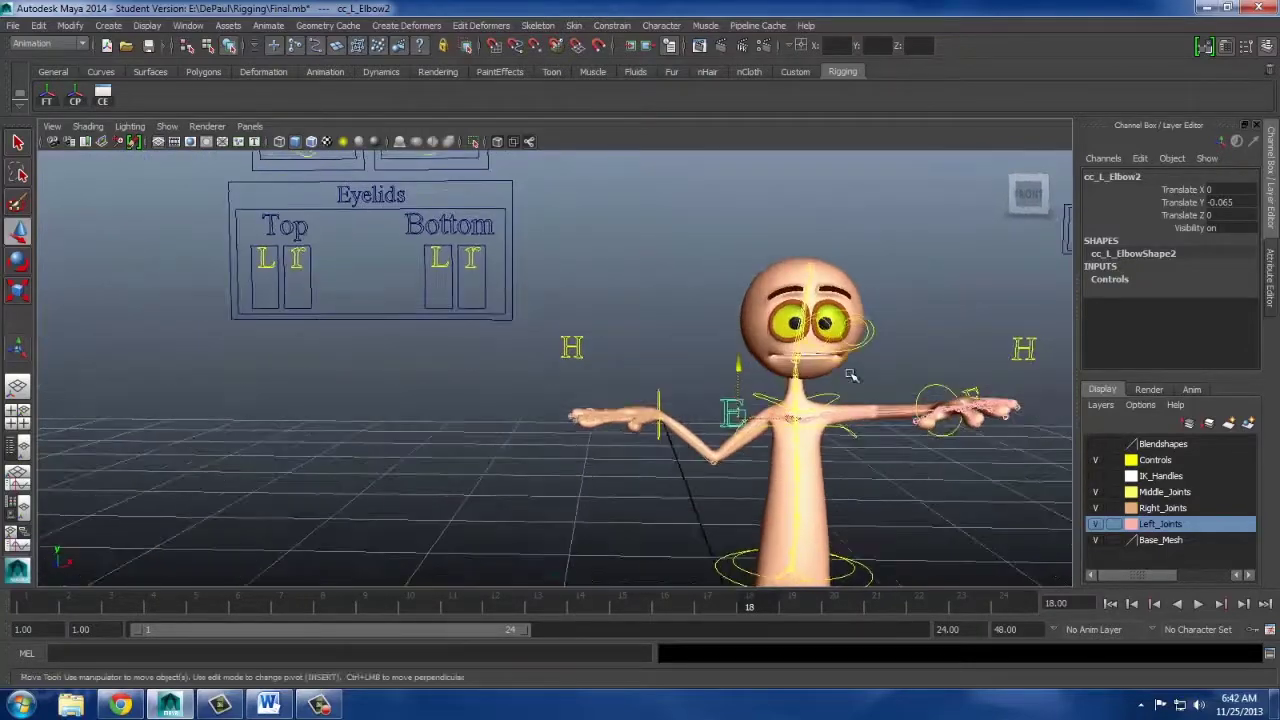
pyautogui.keyDown('alt'); pyautogui.moveTo(937, 337); pyautogui.dragTo(851, 334, button='middle'); pyautogui.keyUp('alt')
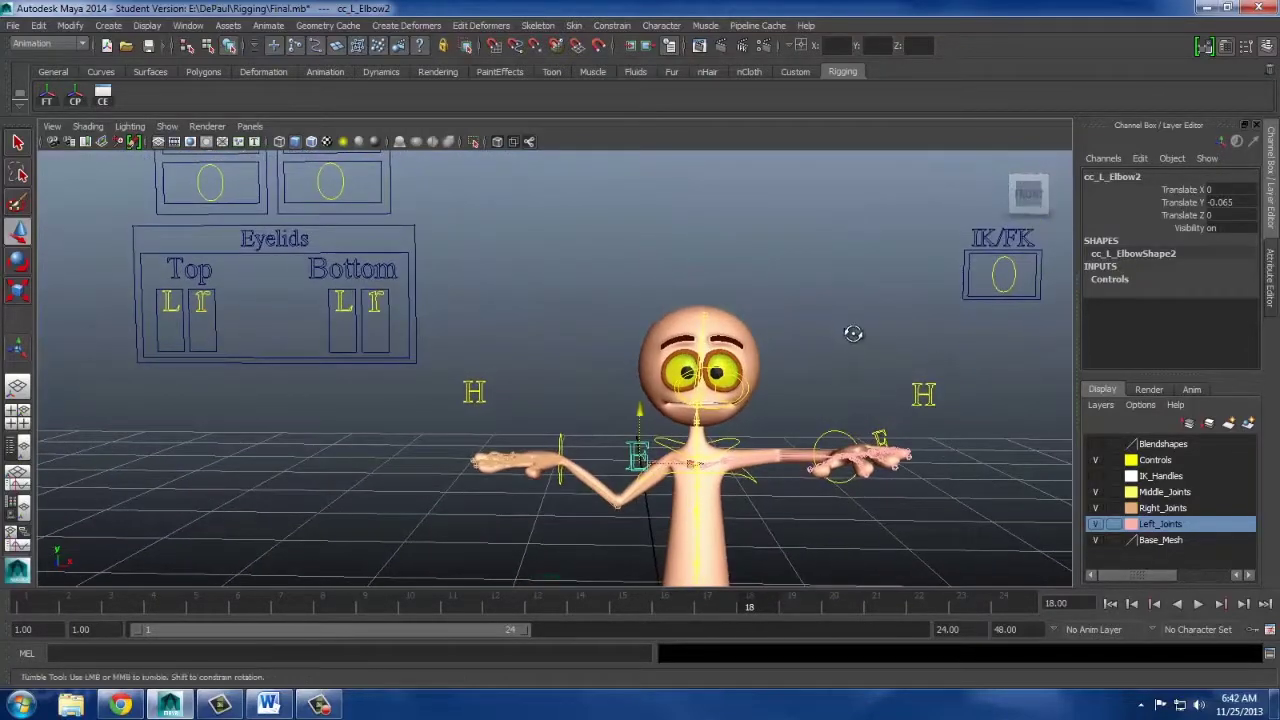
pyautogui.keyDown('alt'); pyautogui.moveTo(851, 334); pyautogui.dragTo(842, 326); pyautogui.keyUp('alt')
pyautogui.keyDown('alt'); pyautogui.moveTo(809, 292); pyautogui.dragTo(911, 330, button='middle'); pyautogui.keyUp('alt')
pyautogui.scroll(3, 808, 368)
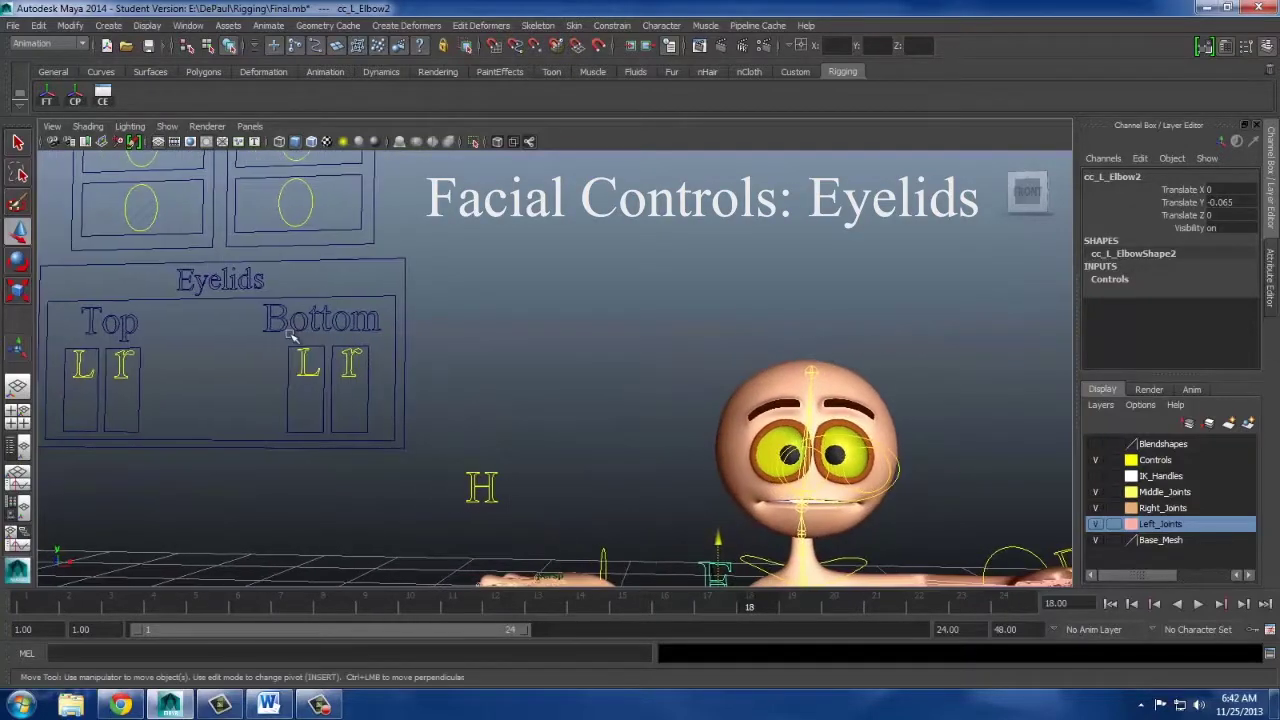
pyautogui.click(352, 366)
pyautogui.moveTo(347, 311); pyautogui.dragTo(357, 380)
pyautogui.click(298, 372)
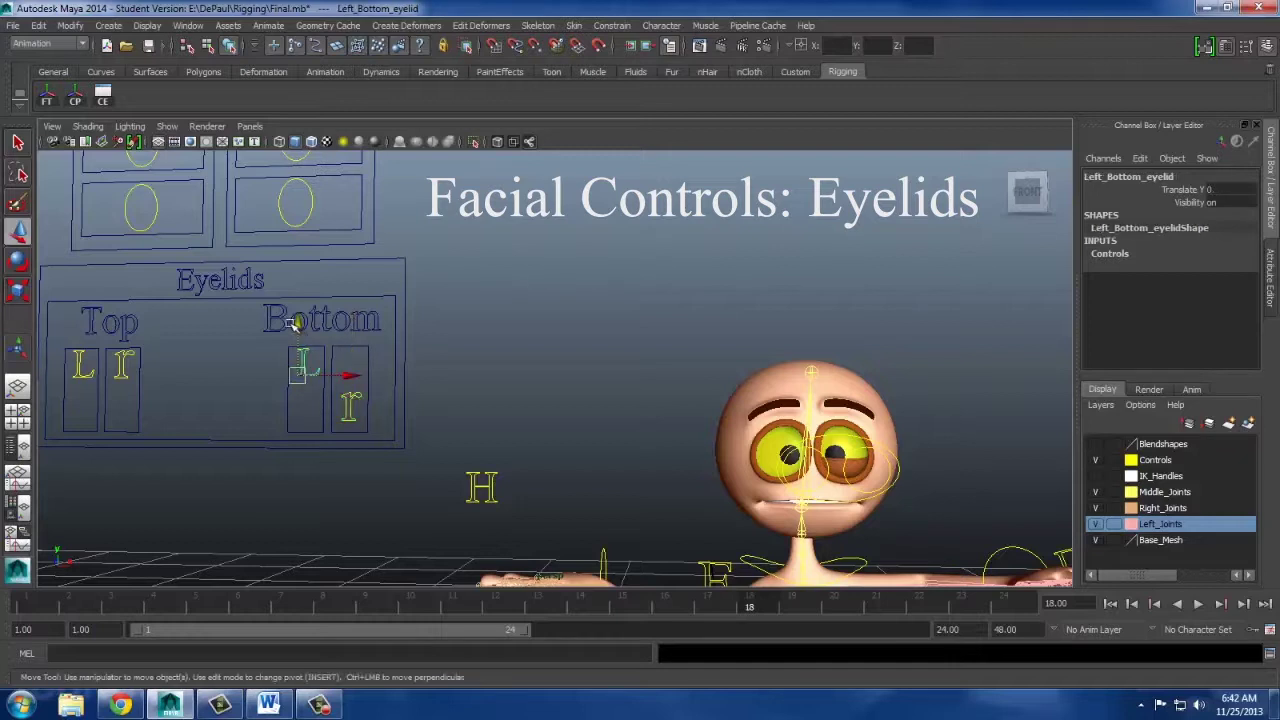
pyautogui.moveTo(297, 330); pyautogui.dragTo(320, 410)
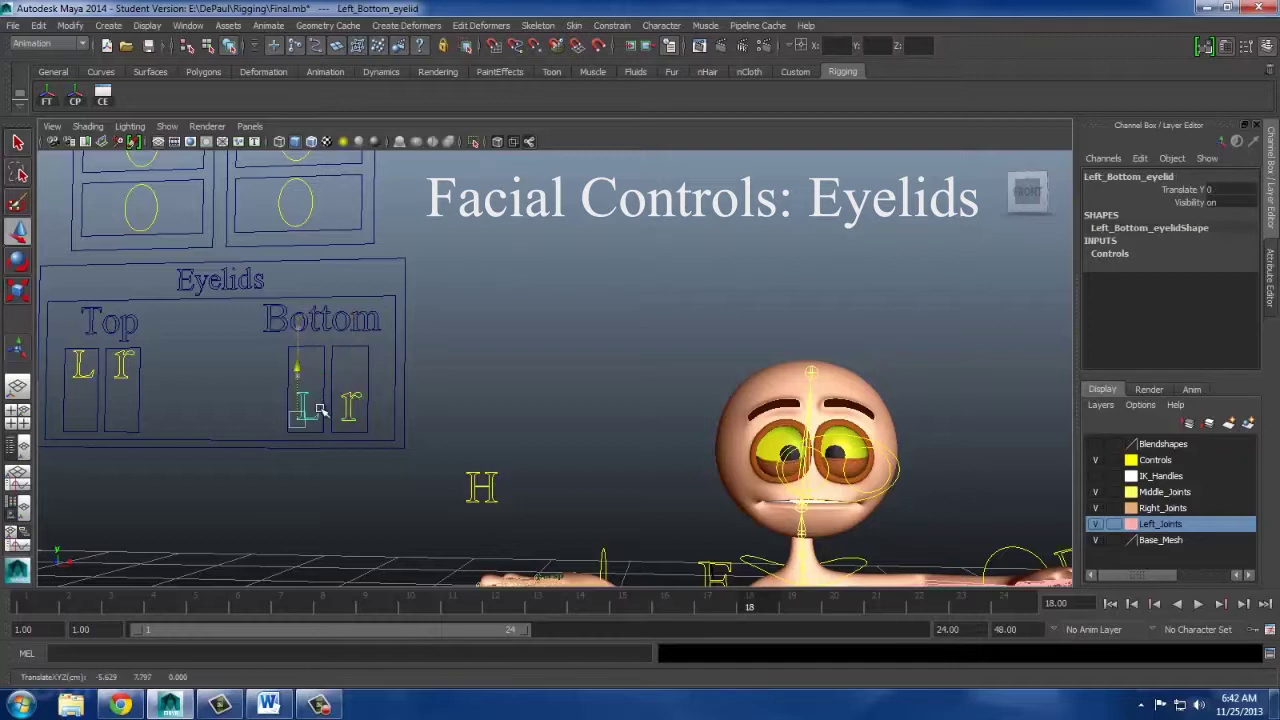
# Lower both top eyelids by moving the right and left Top eyelid controls down to -0.5 in Translate Y.
pyautogui.click(138, 368)
pyautogui.moveTo(122, 315); pyautogui.dragTo(126, 360)
pyautogui.click(82, 372)
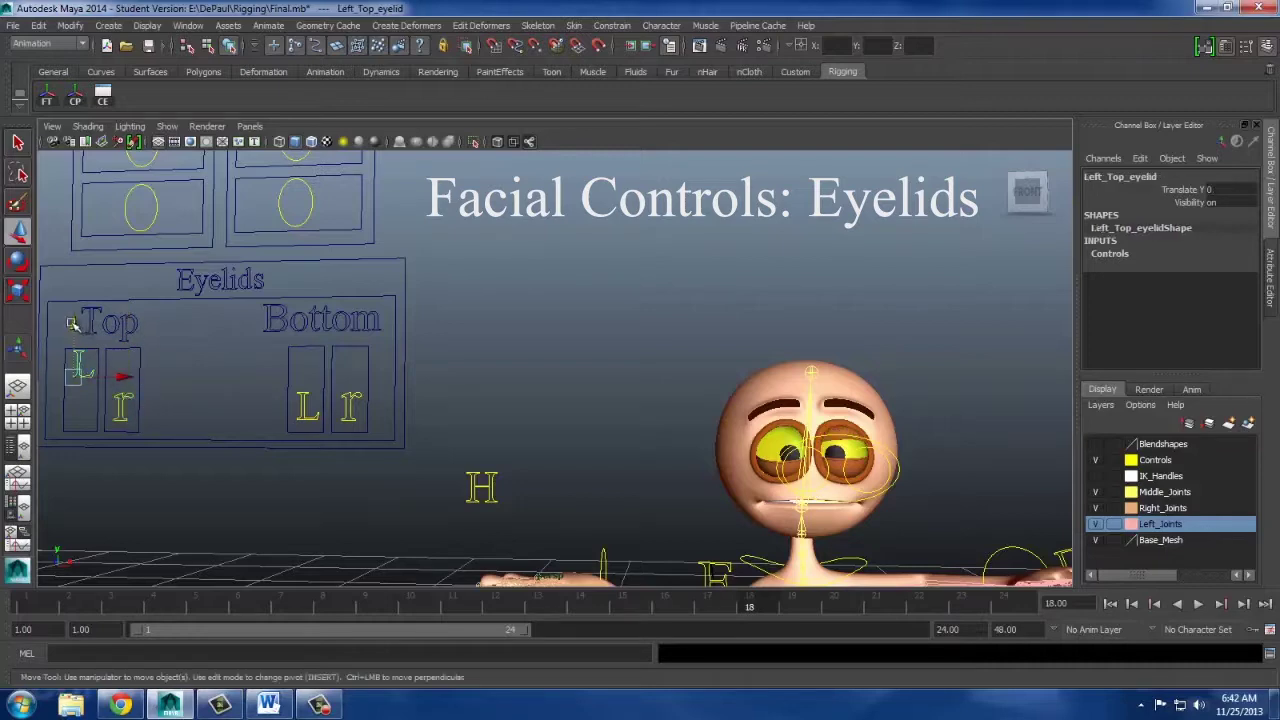
pyautogui.moveTo(73, 324); pyautogui.dragTo(110, 446)
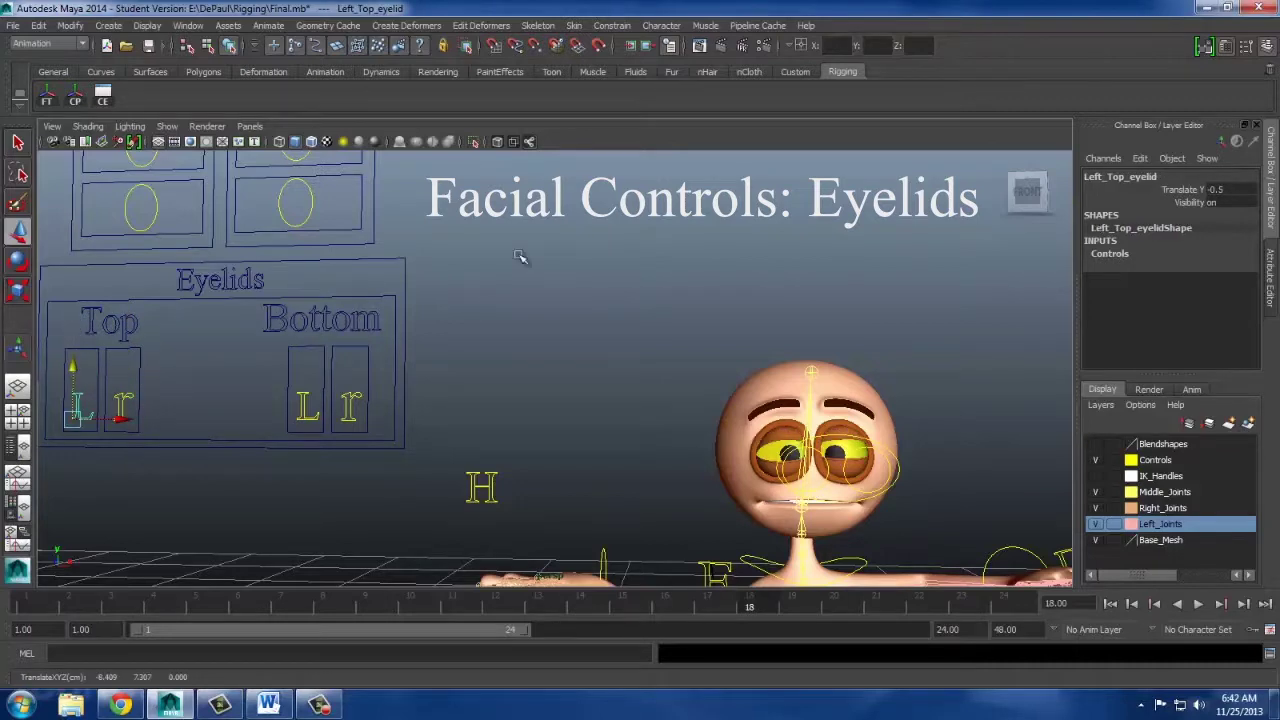
# Test the left eyebrow control by sliding it to about 0.46 in Translate X.
pyautogui.keyDown('alt'); pyautogui.moveTo(520, 258); pyautogui.dragTo(589, 357, button='middle'); pyautogui.keyUp('alt')
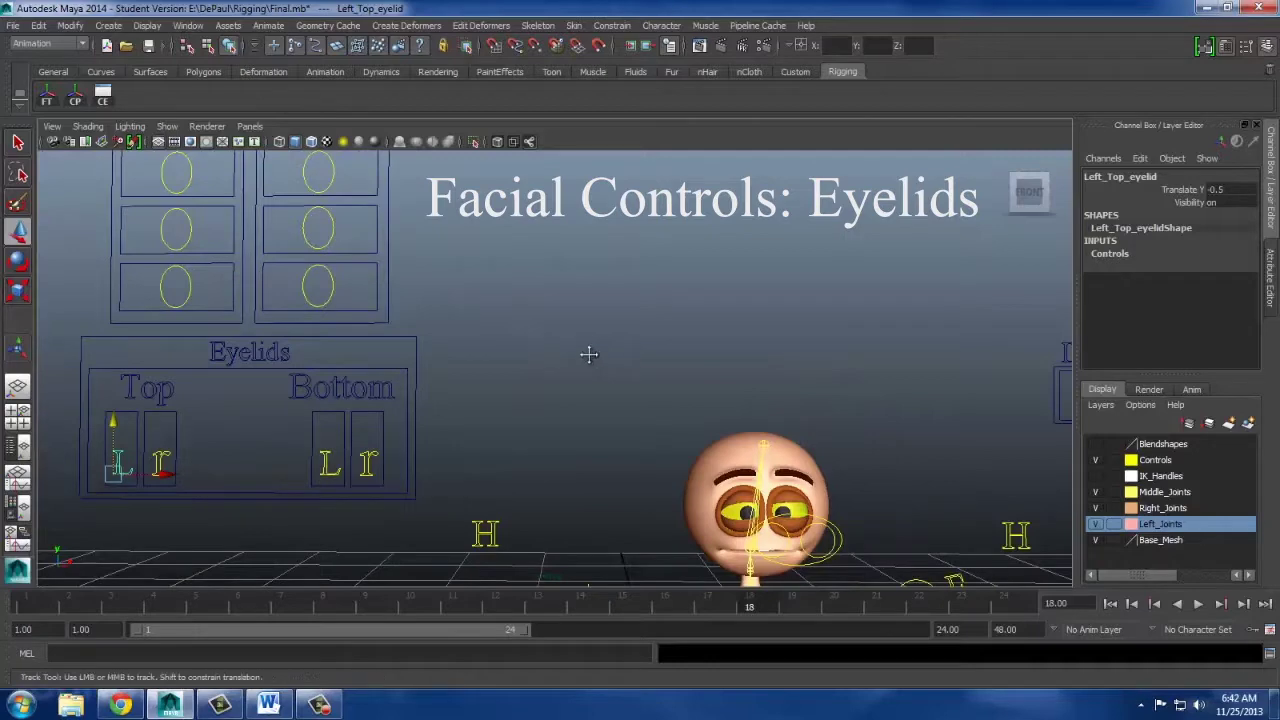
pyautogui.scroll(-3, 575, 355)
pyautogui.scroll(-3, 449, 330)
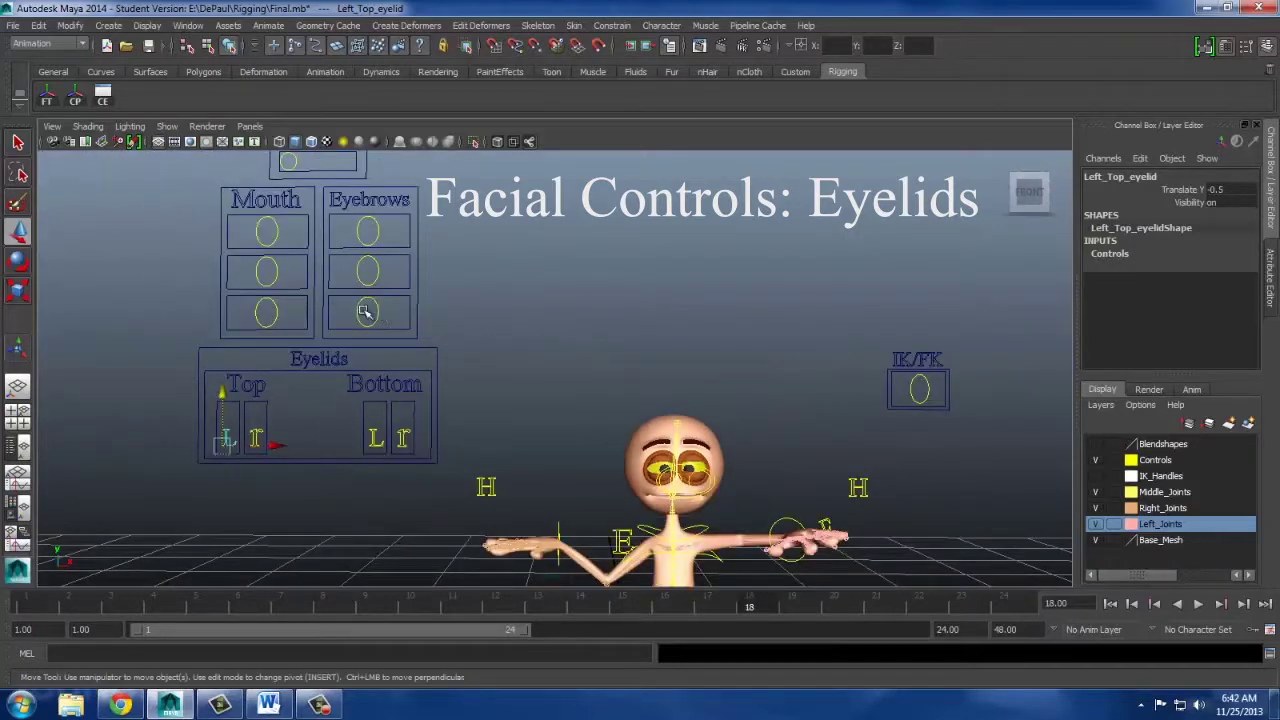
pyautogui.moveTo(377, 314); pyautogui.dragTo(421, 318)
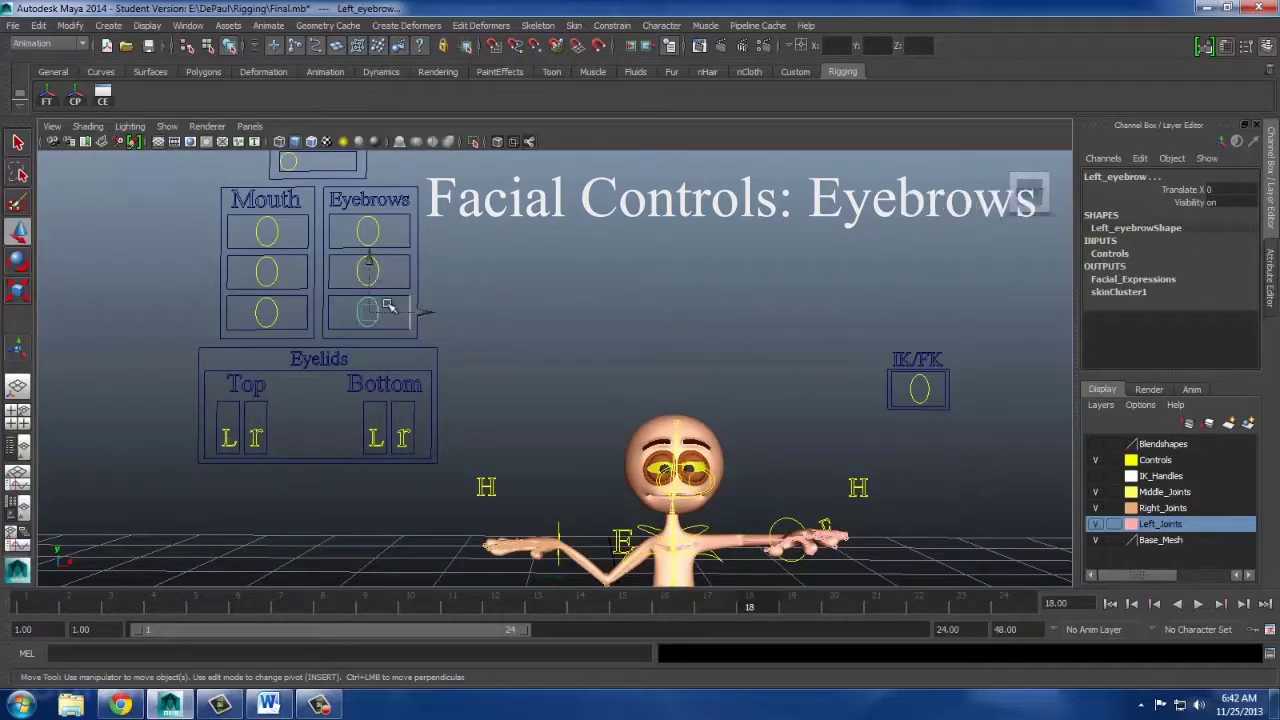
pyautogui.scroll(2, 561, 310)
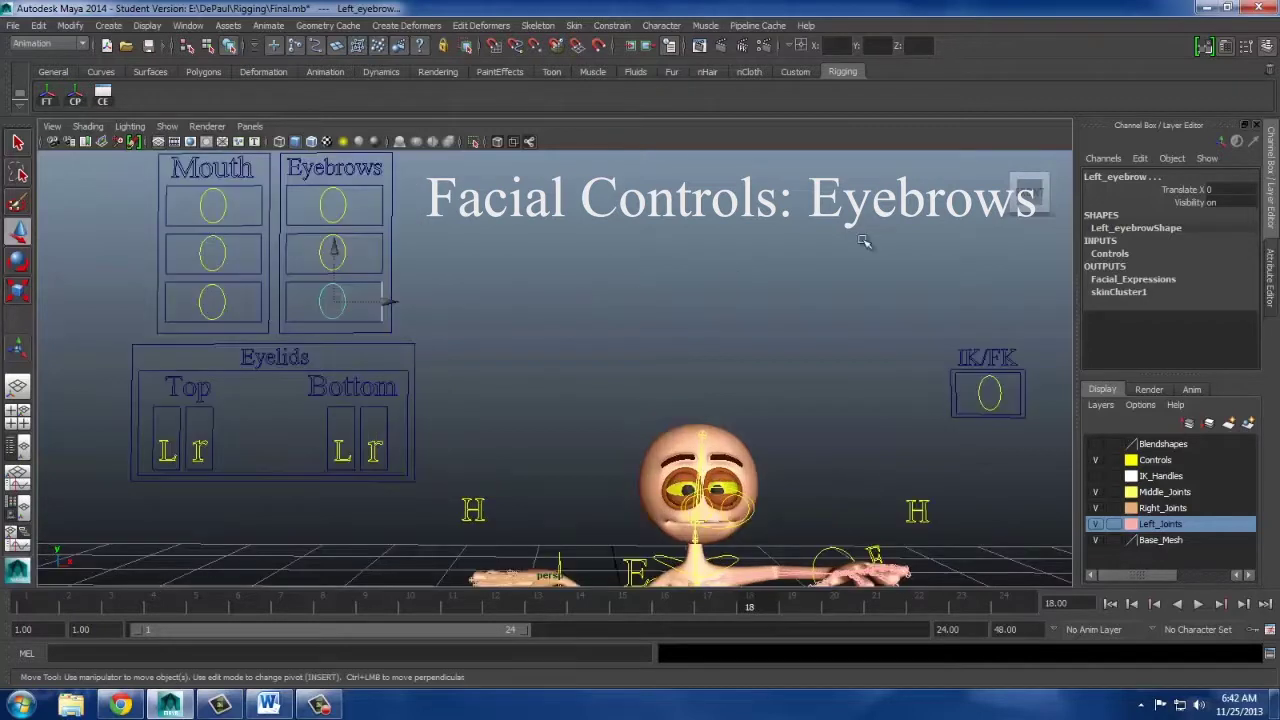
pyautogui.click(480, 304)
pyautogui.click(345, 307)
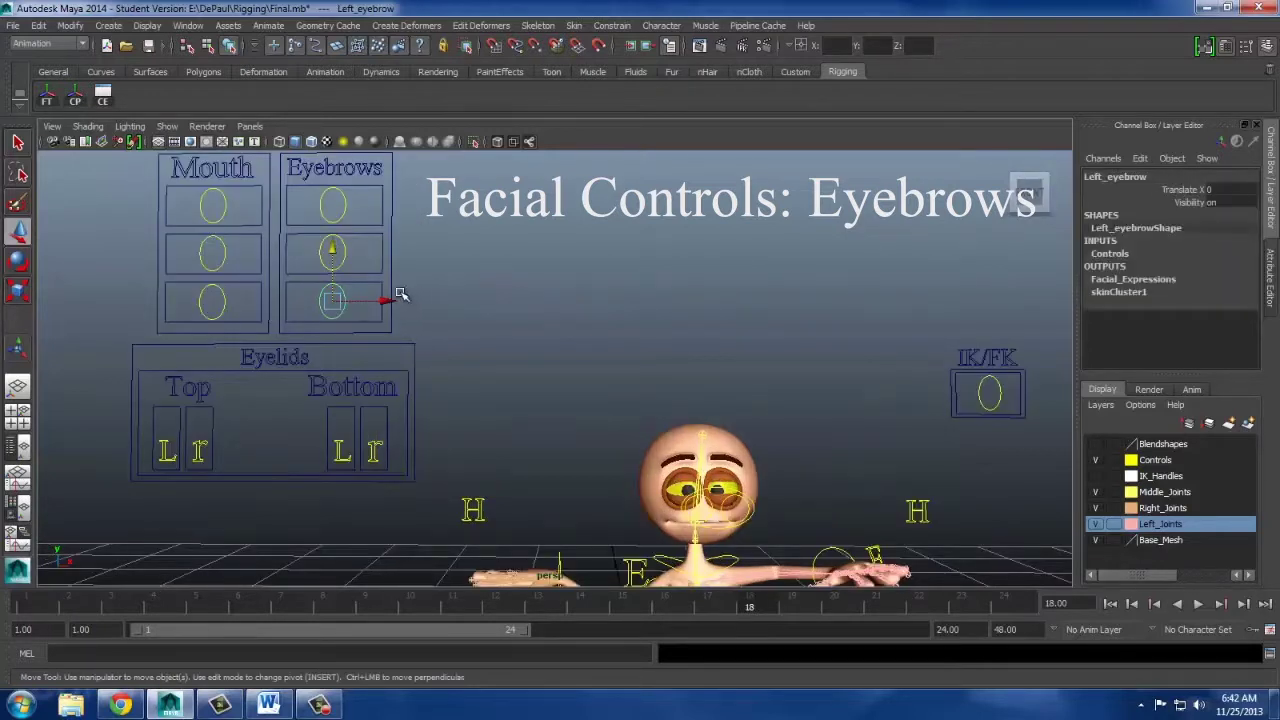
pyautogui.moveTo(380, 300); pyautogui.dragTo(417, 303)
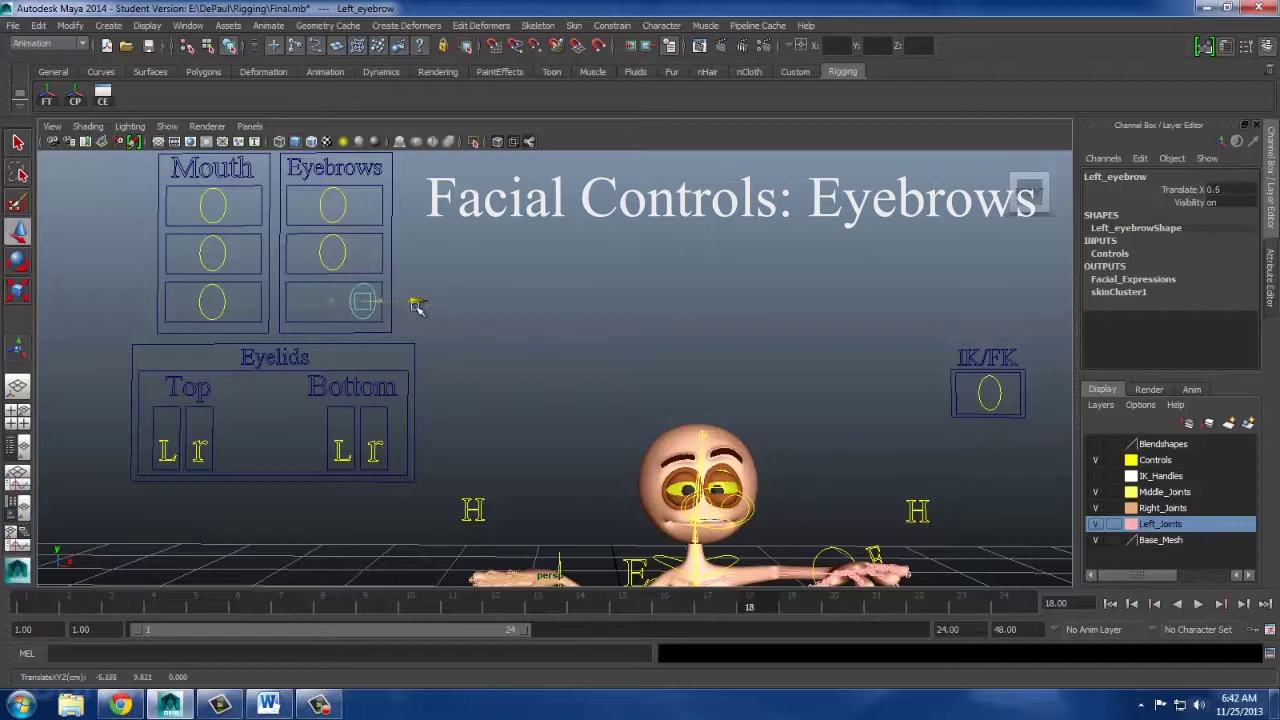
# Test the right eyebrow control by sliding it to about -0.175 in Translate X.
pyautogui.click(343, 260)
pyautogui.click(348, 206)
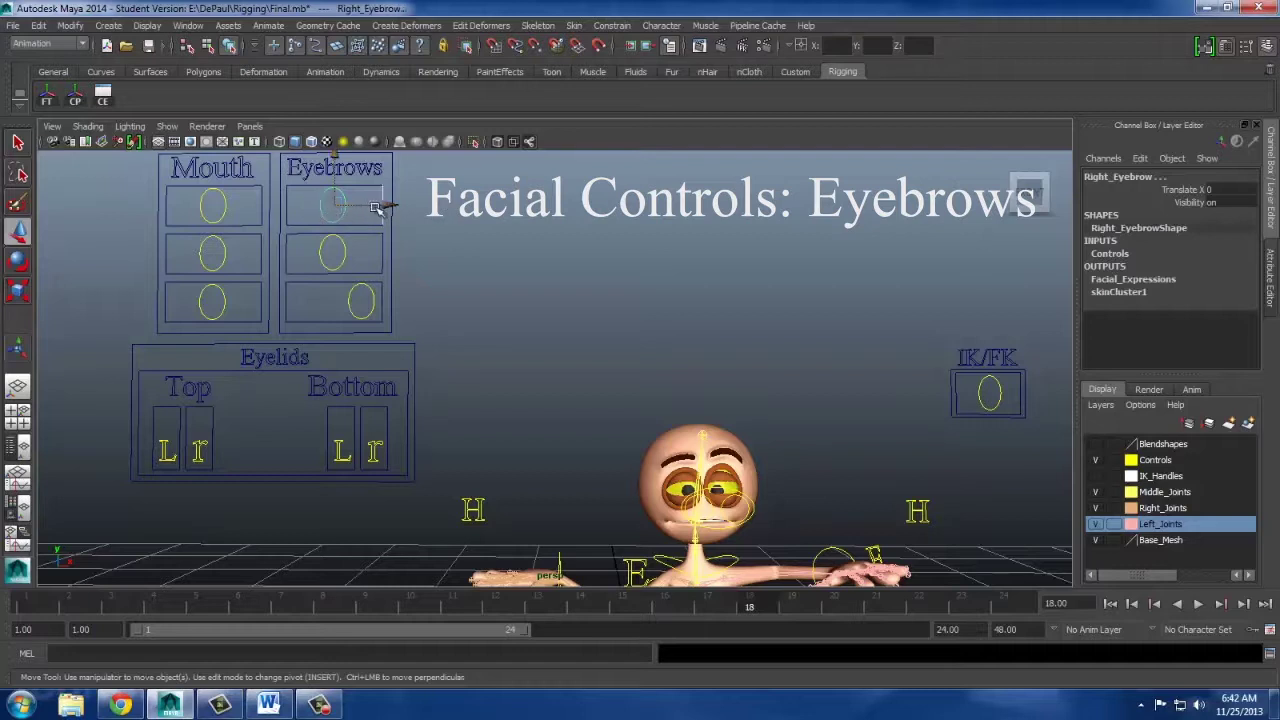
pyautogui.moveTo(372, 206)
pyautogui.mouseDown()
pyautogui.moveTo(420, 206)
pyautogui.moveTo(381, 217)
pyautogui.mouseUp()
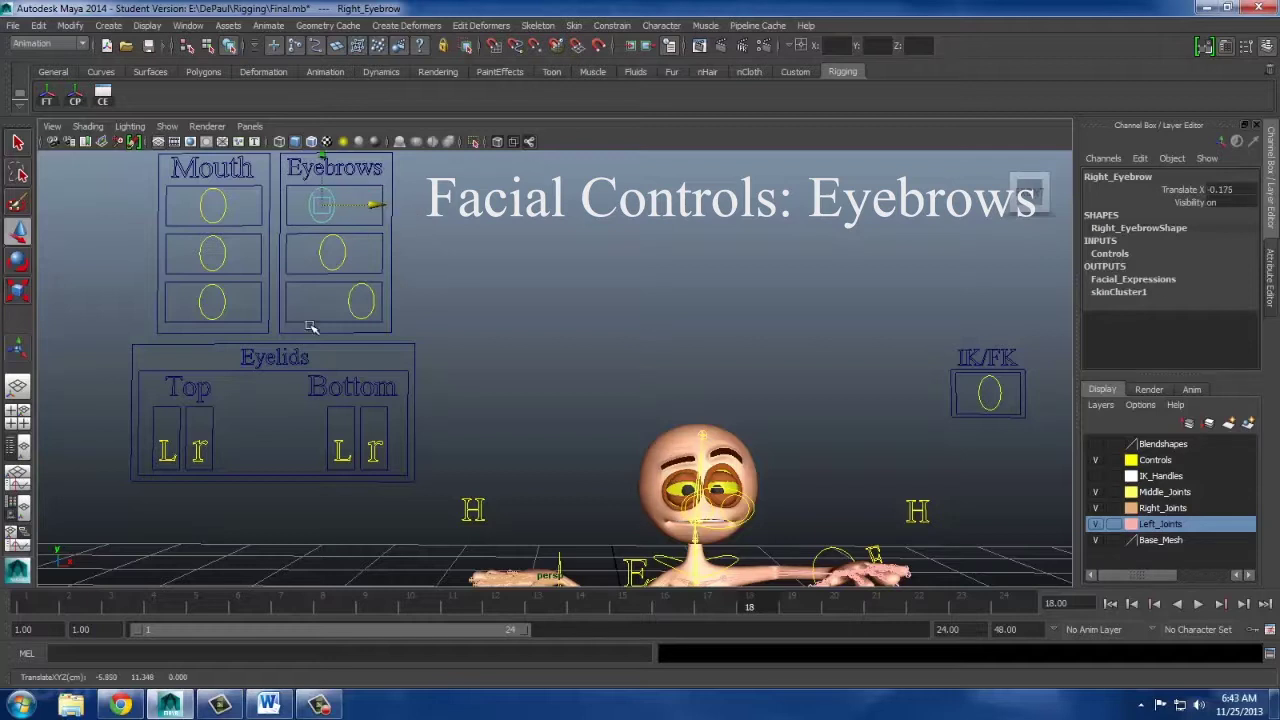
# Reopen the eyes by raising all four top and bottom eyelid controls together to their upper limit.
pyautogui.click(350, 434)
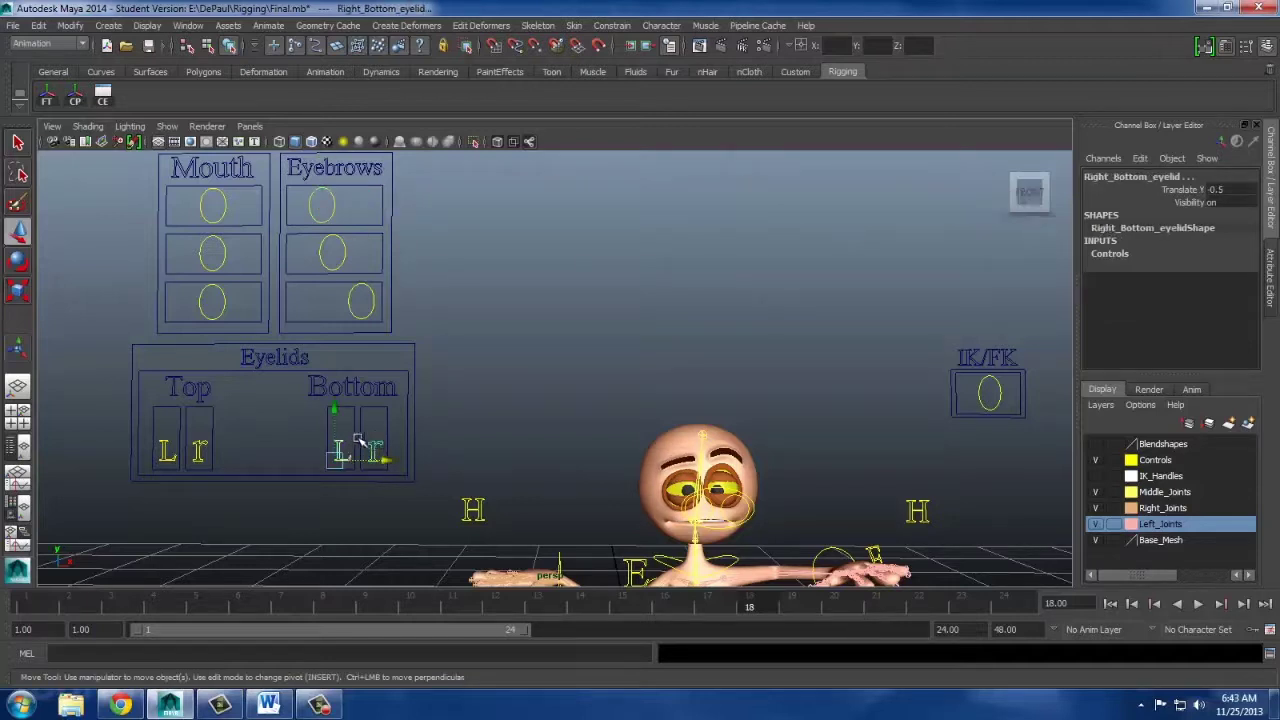
pyautogui.keyDown('shift'); pyautogui.click(203, 450); pyautogui.keyUp('shift')
pyautogui.keyDown('shift'); pyautogui.click(167, 452); pyautogui.keyUp('shift')
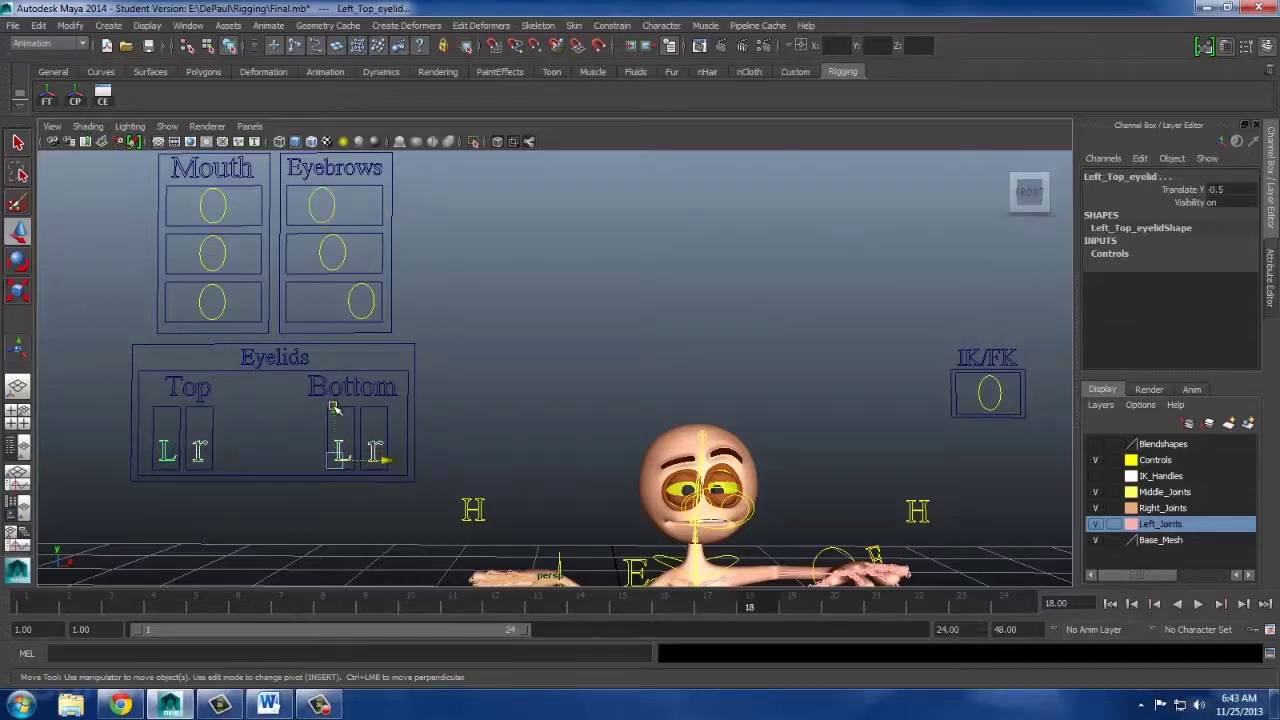
pyautogui.moveTo(335, 408); pyautogui.dragTo(390, 316)
# Pull the eyebrows into a frown by sliding the middle eyebrow control to -0.5 in Translate X.
pyautogui.click(338, 260)
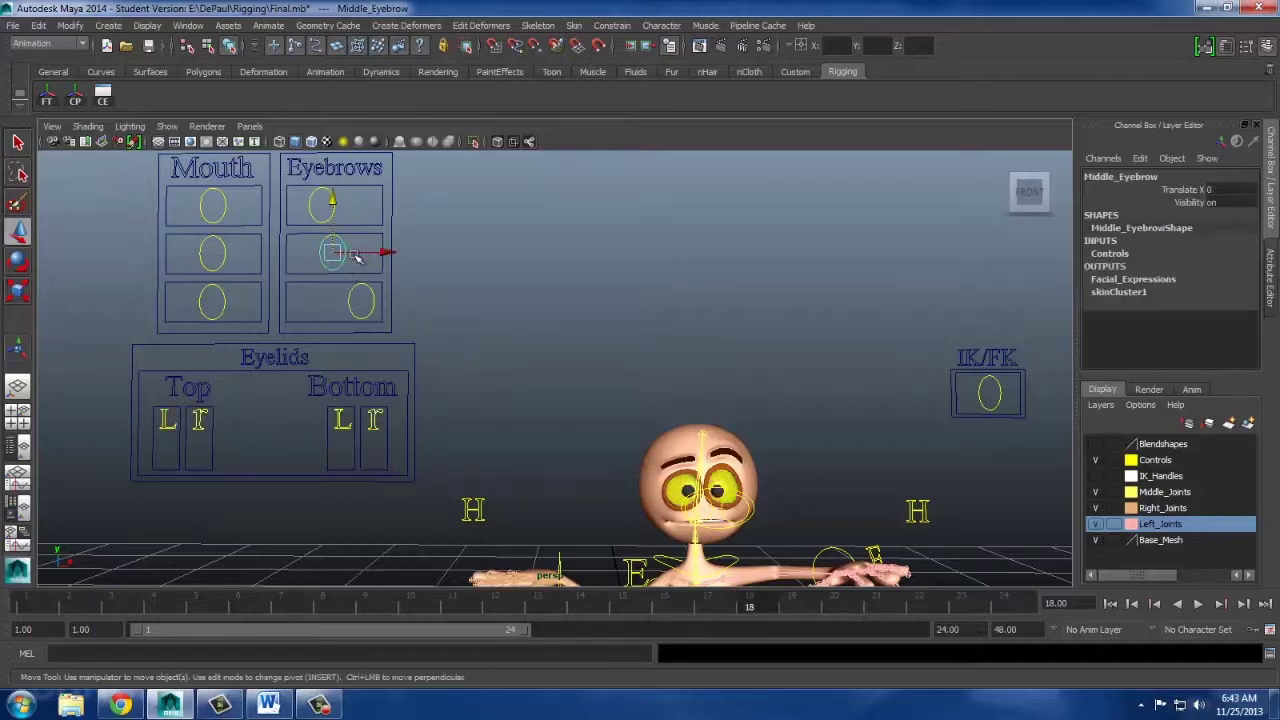
pyautogui.click(386, 252)
pyautogui.click(342, 258)
pyautogui.moveTo(381, 256); pyautogui.dragTo(349, 253)
pyautogui.keyDown('alt'); pyautogui.moveTo(505, 274); pyautogui.dragTo(418, 290); pyautogui.keyUp('alt')
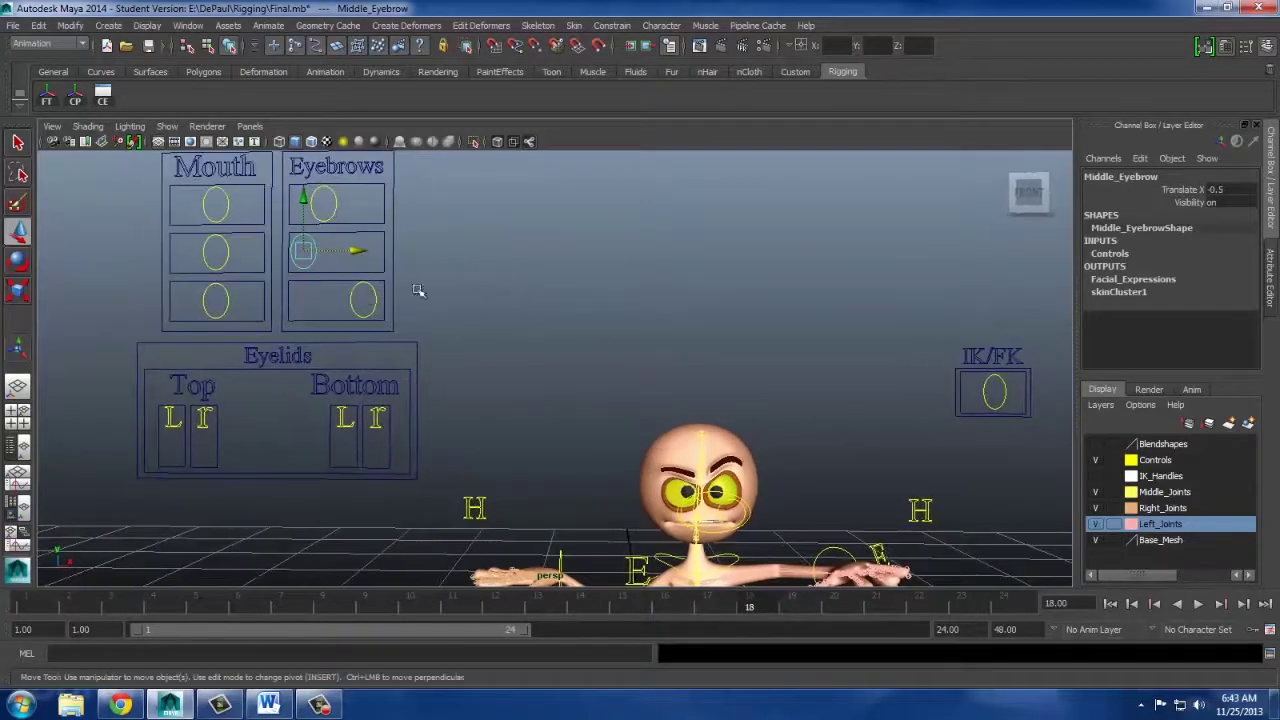
# Slide the Open_Close_Mouth control to 0.5 and the Right_Smile1 control to 0.5 in Translate X.
pyautogui.click(227, 302)
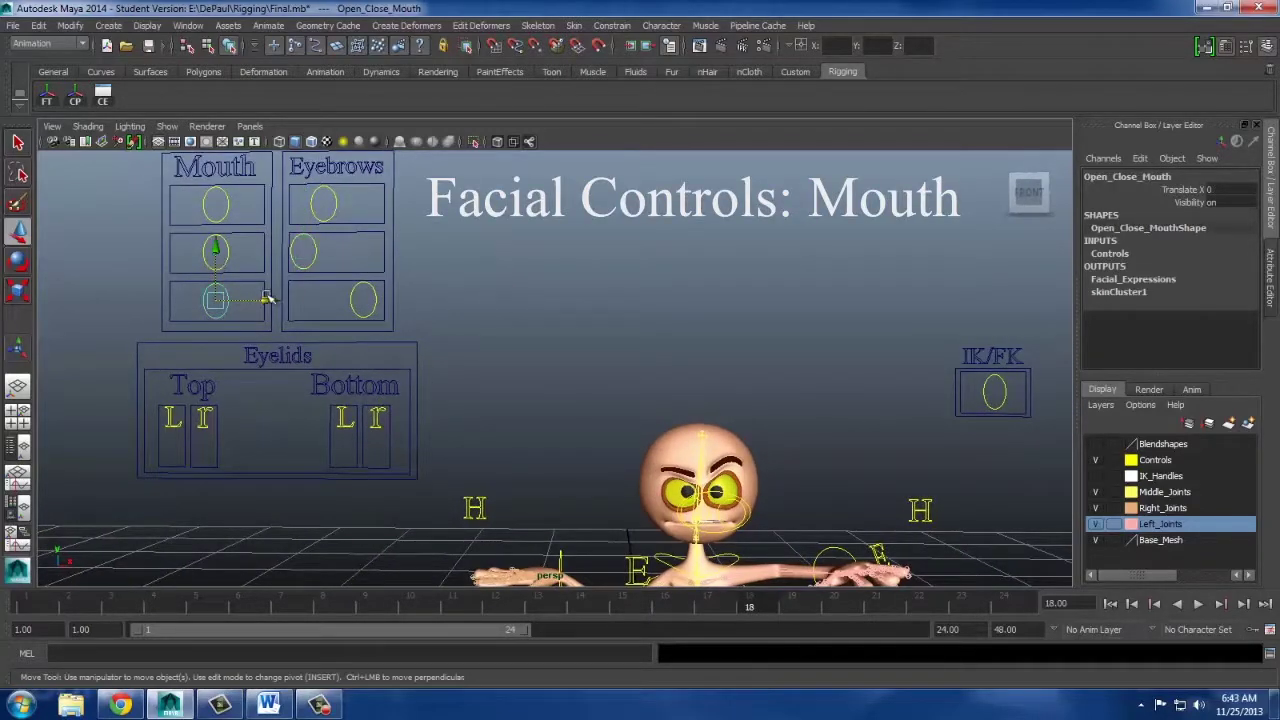
pyautogui.moveTo(265, 300); pyautogui.dragTo(152, 300)
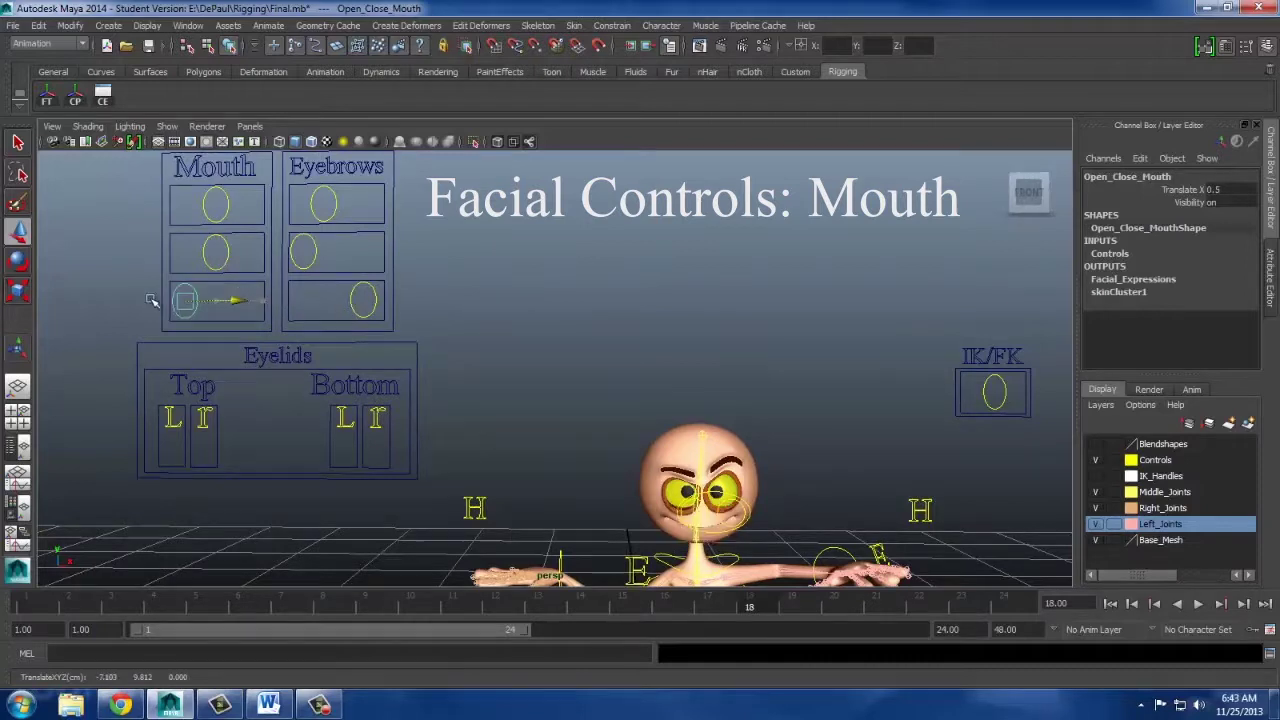
pyautogui.click(228, 257)
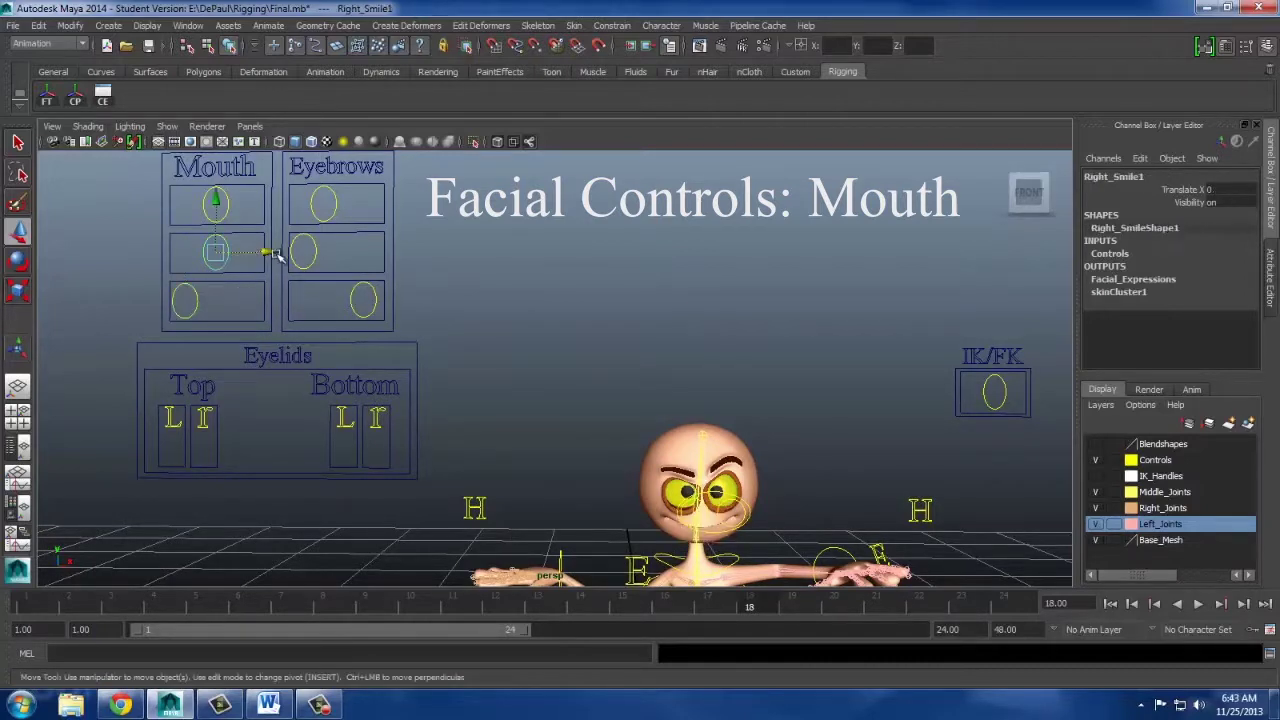
pyautogui.moveTo(271, 254)
pyautogui.mouseDown()
pyautogui.moveTo(254, 251)
pyautogui.moveTo(290, 251)
pyautogui.moveTo(250, 251)
pyautogui.moveTo(292, 251)
pyautogui.mouseUp()
# Part the lips by sliding the Open_Close_Mouth control to about 0.12 in Translate X.
pyautogui.click(201, 301)
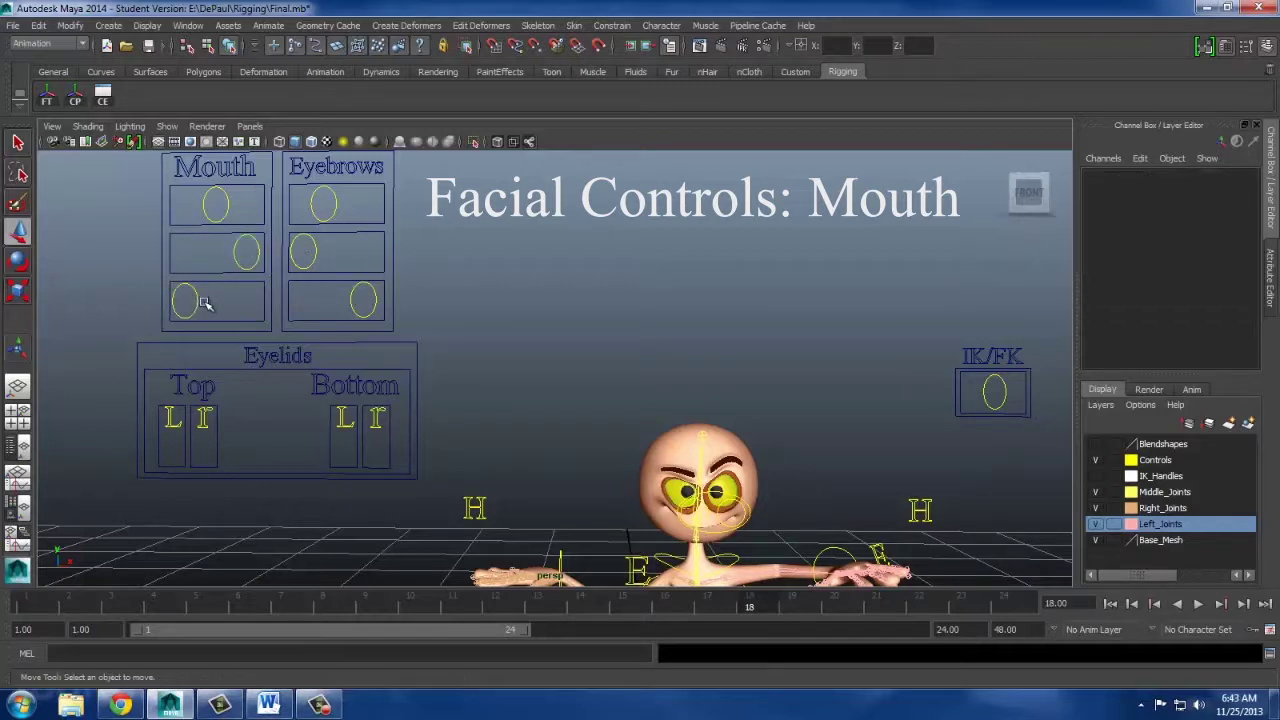
pyautogui.click(198, 300)
pyautogui.moveTo(240, 301); pyautogui.dragTo(277, 302)
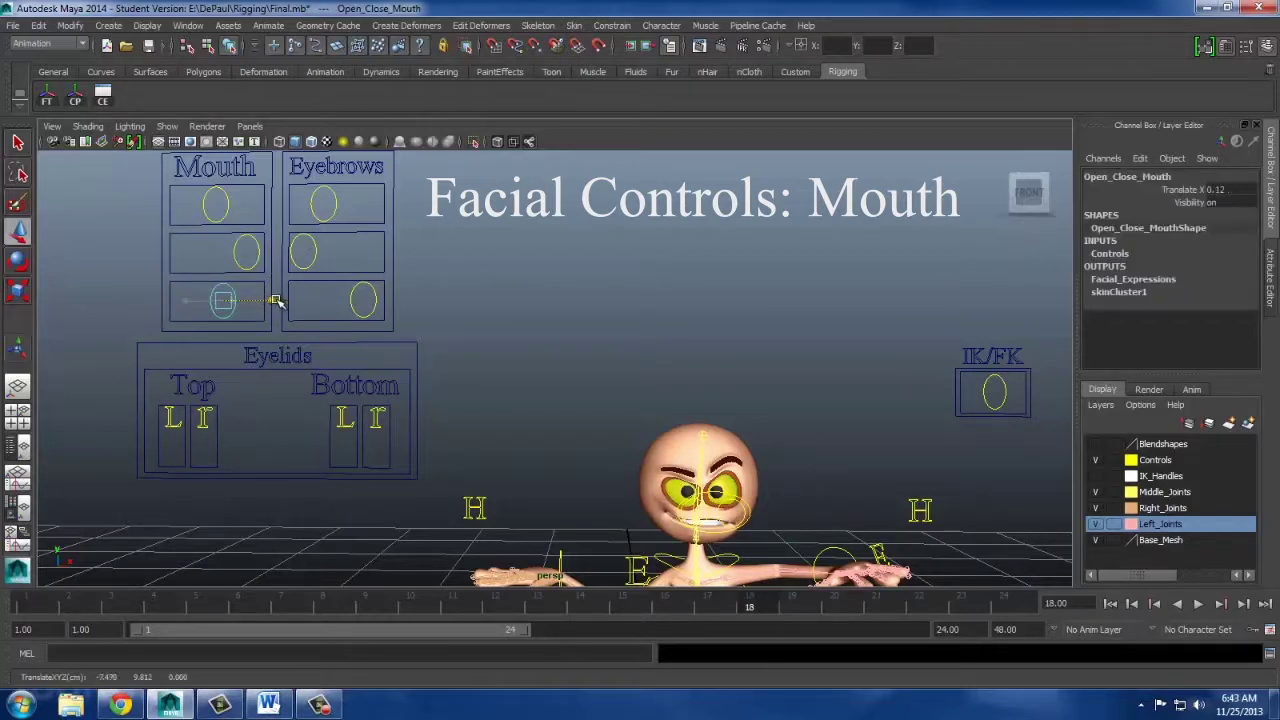
# Reset the middle, right and left eyebrow controls together by setting their Translate X to 0.
pyautogui.click(308, 253)
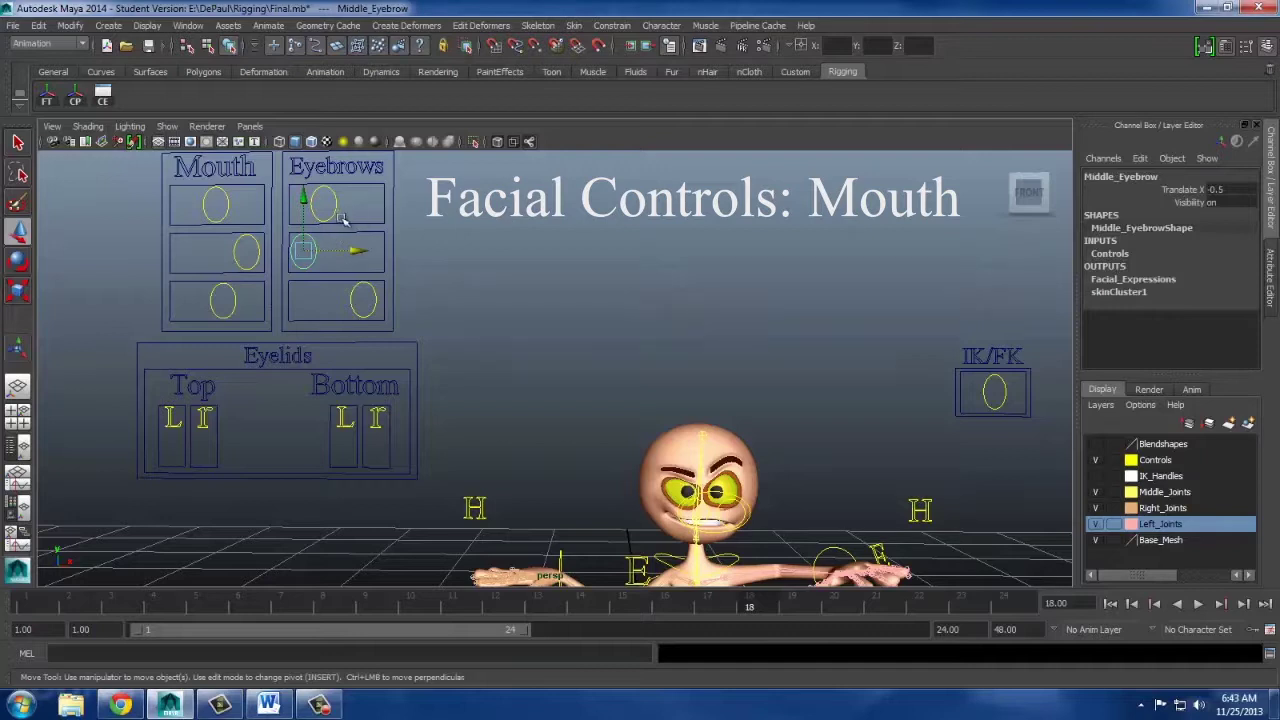
pyautogui.click(361, 216)
pyautogui.click(365, 302)
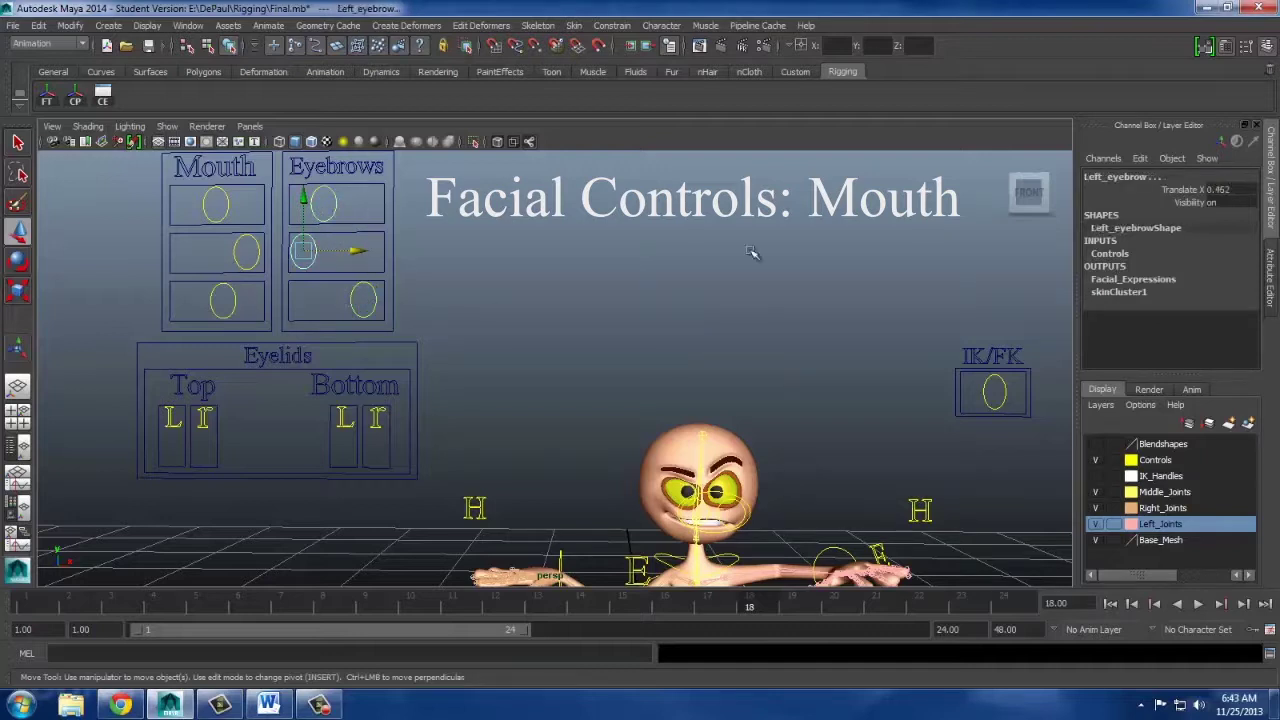
pyautogui.click(1230, 190)
pyautogui.write('0')
pyautogui.press('Return')
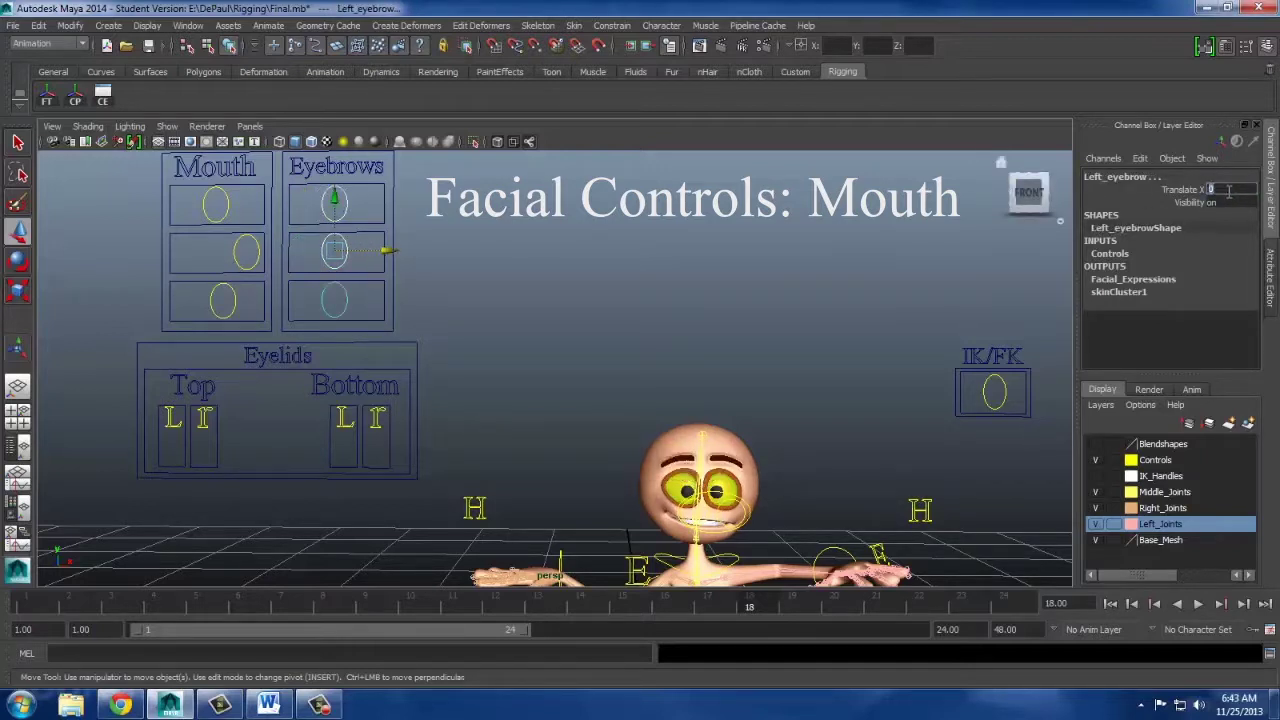
# Slide the Left_Smile1 and Right_Smile1 mouth controls together to about 0.12 in Translate X.
pyautogui.click(229, 249)
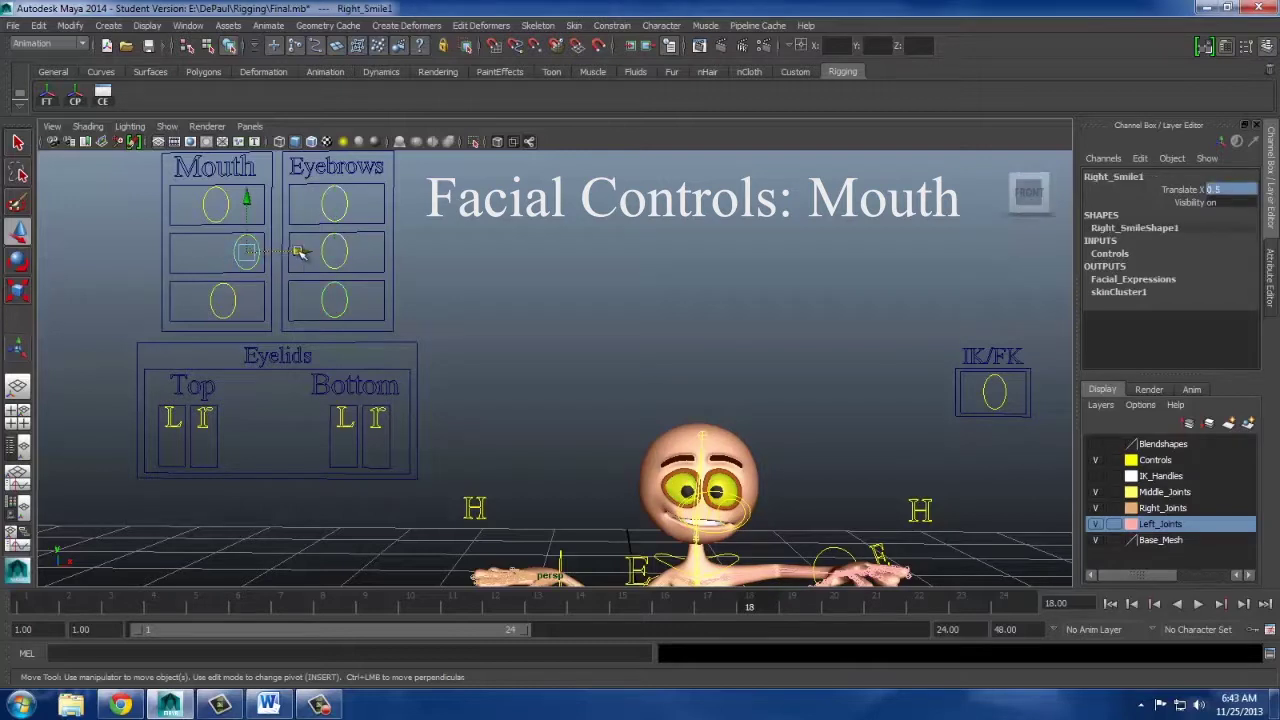
pyautogui.click(245, 201)
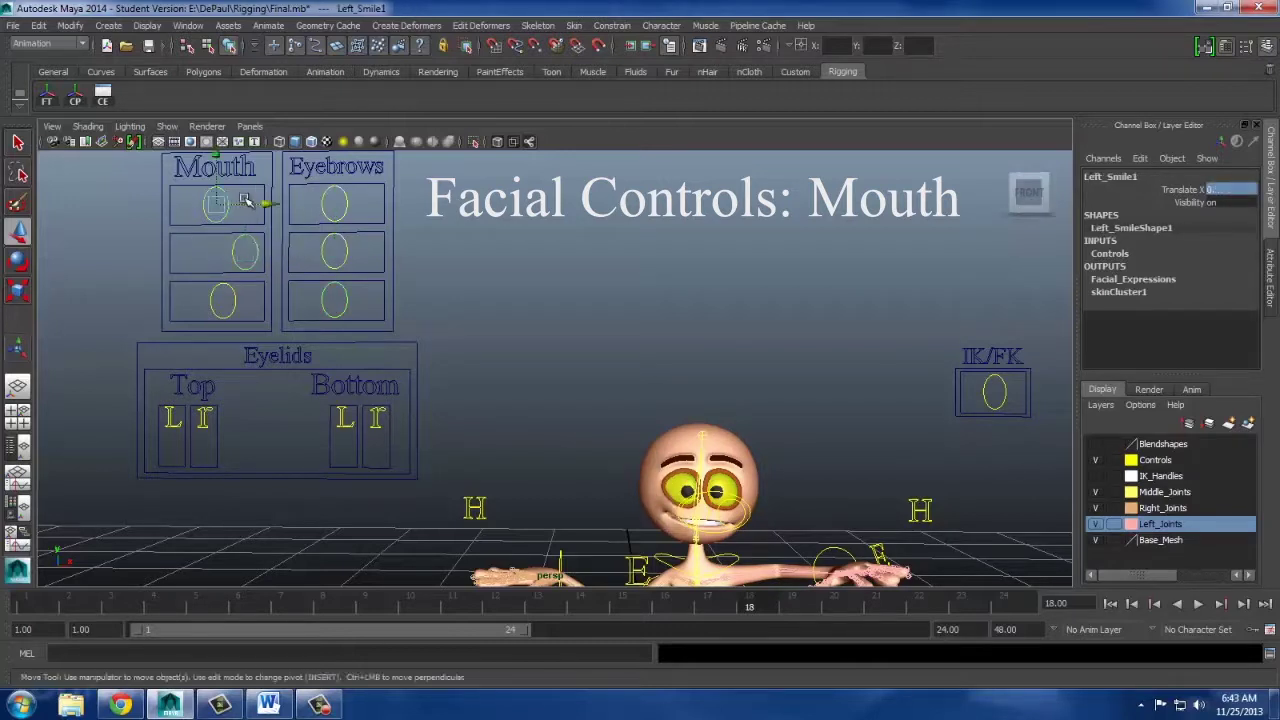
pyautogui.moveTo(245, 201); pyautogui.dragTo(331, 206)
pyautogui.moveTo(198, 262); pyautogui.dragTo(257, 237)
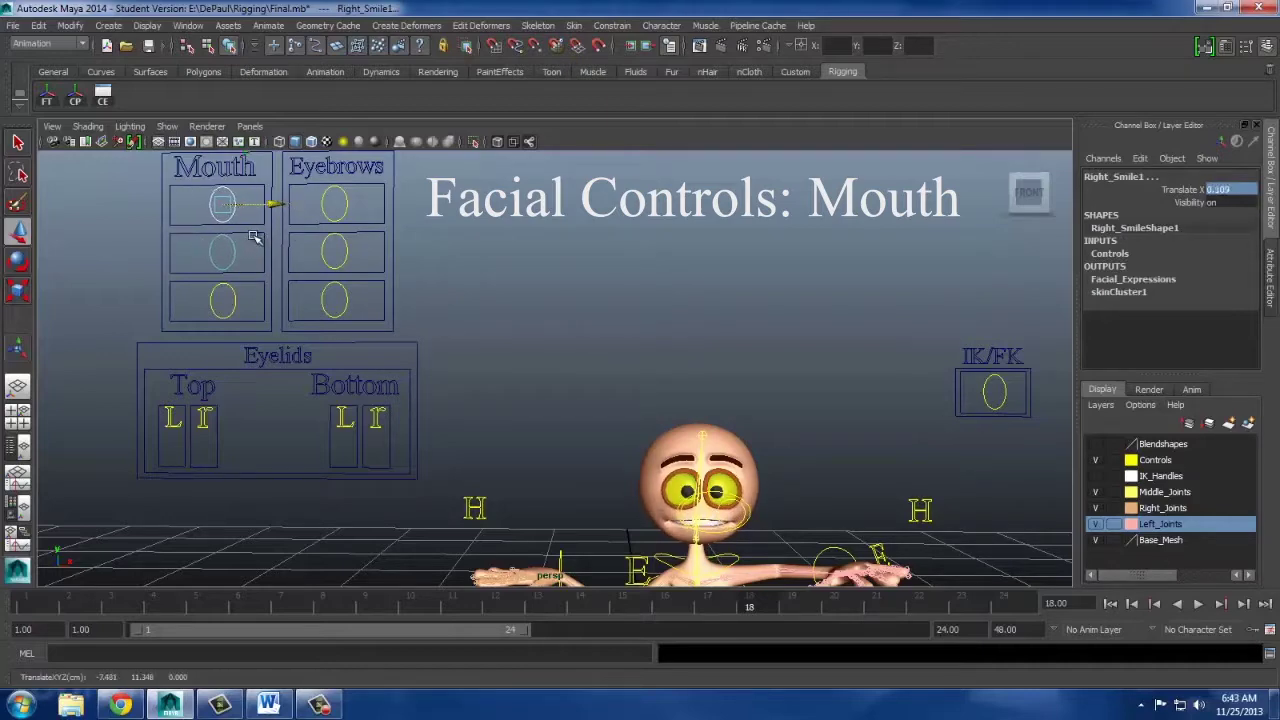
pyautogui.keyDown('alt'); pyautogui.moveTo(508, 318); pyautogui.dragTo(534, 325, button='middle'); pyautogui.keyUp('alt')
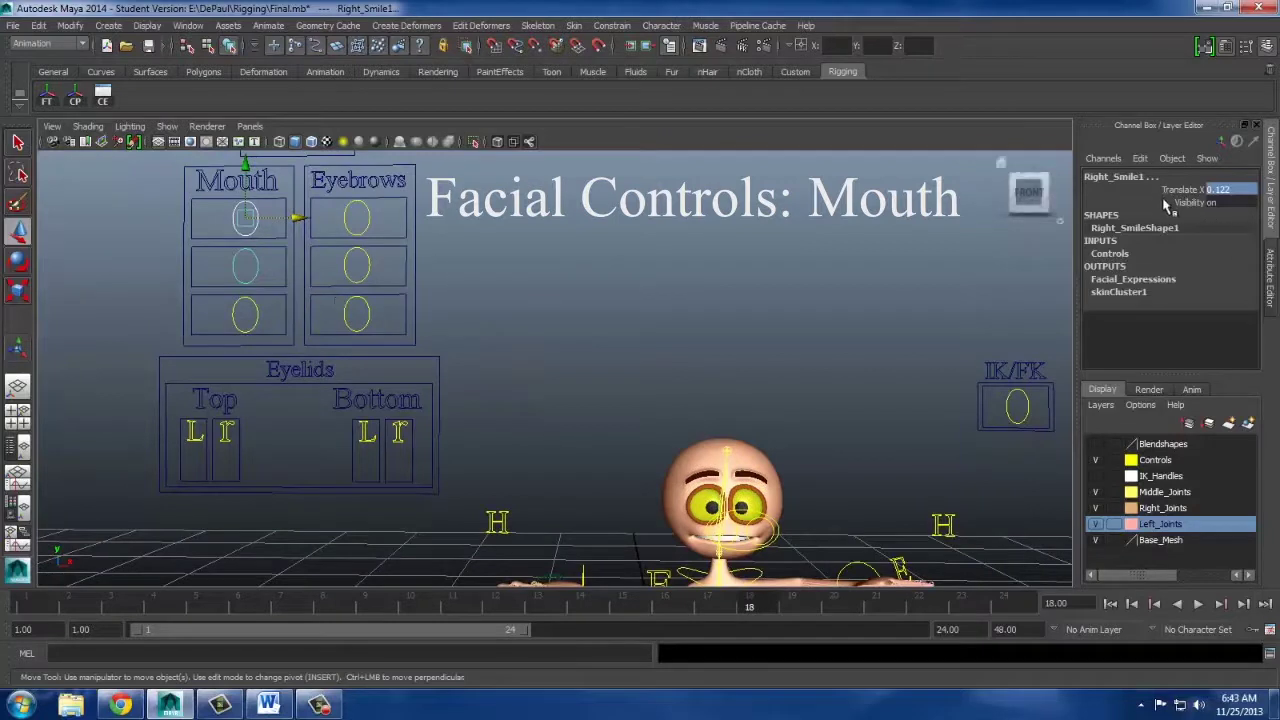
# Reset both smile controls and the Open_Close_Mouth control by setting their Translate X to 0.
pyautogui.click(1246, 190)
pyautogui.write('0')
pyautogui.press('Return')
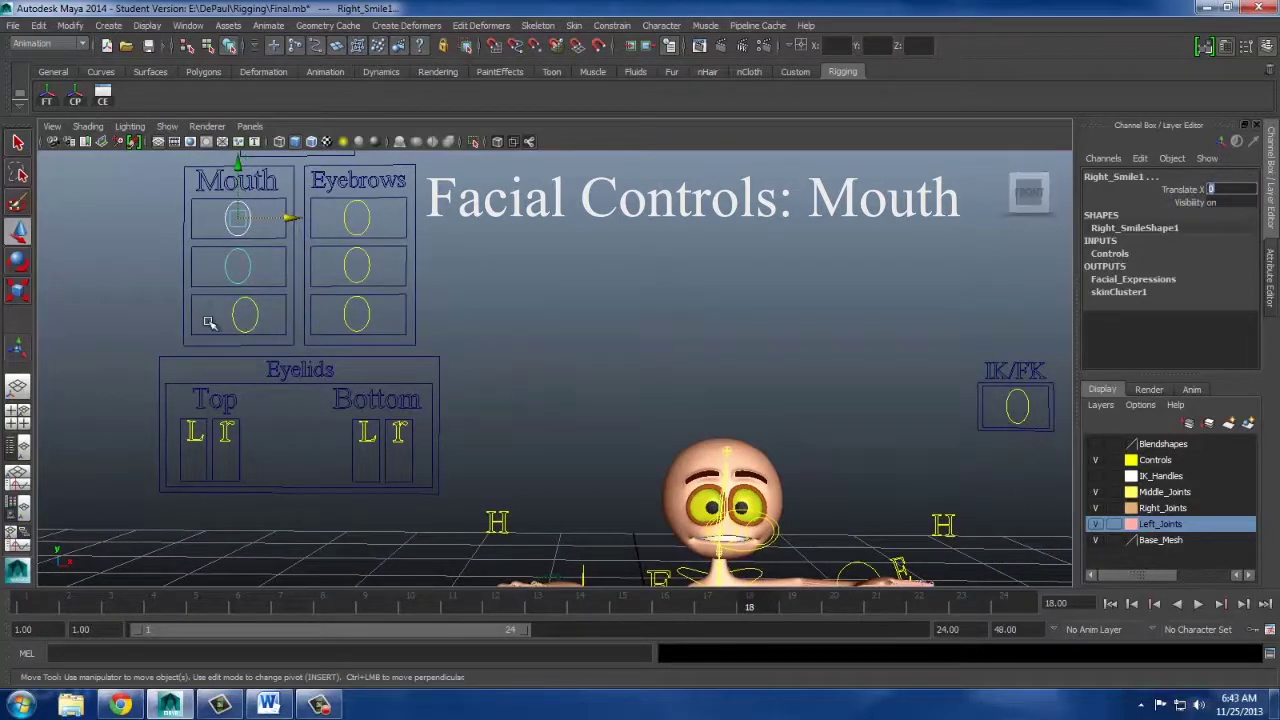
pyautogui.click(248, 315)
pyautogui.click(1230, 190)
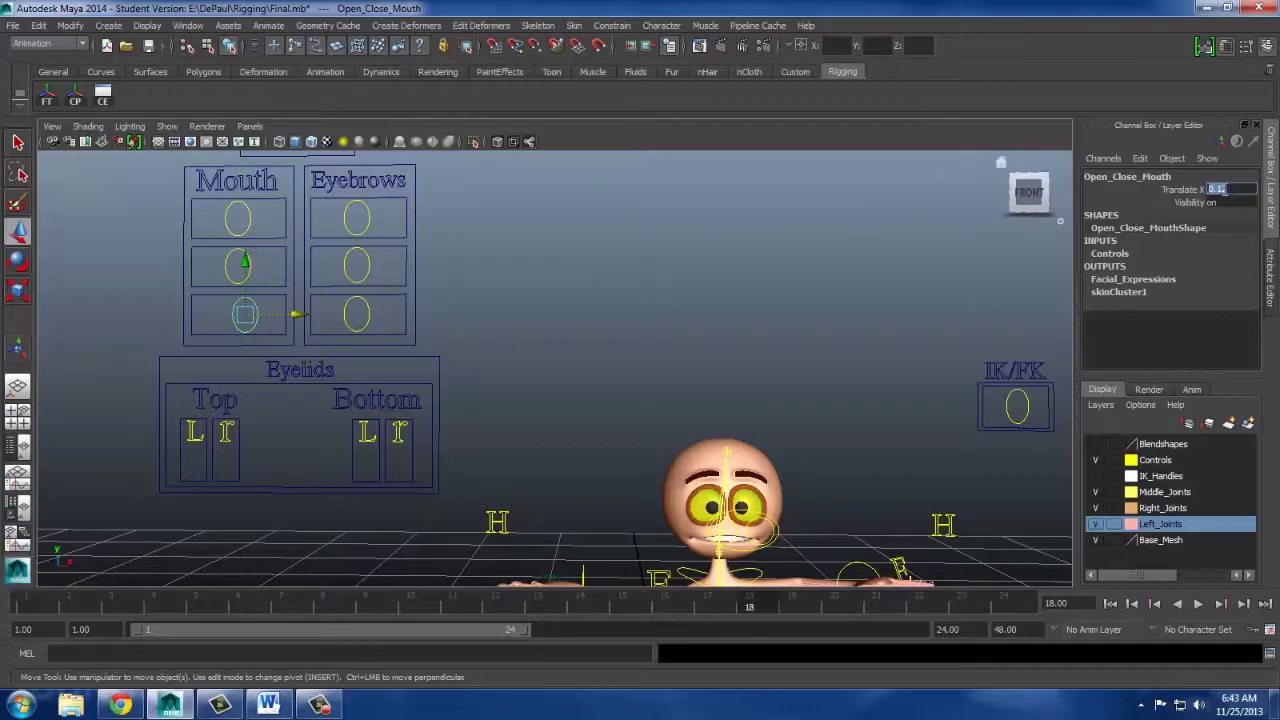
pyautogui.write('0')
pyautogui.press('Return')
# Test the angry expression by sliding the Anger control to 1.1 in Translate X and back to 0.
pyautogui.scroll(-3, 544, 282)
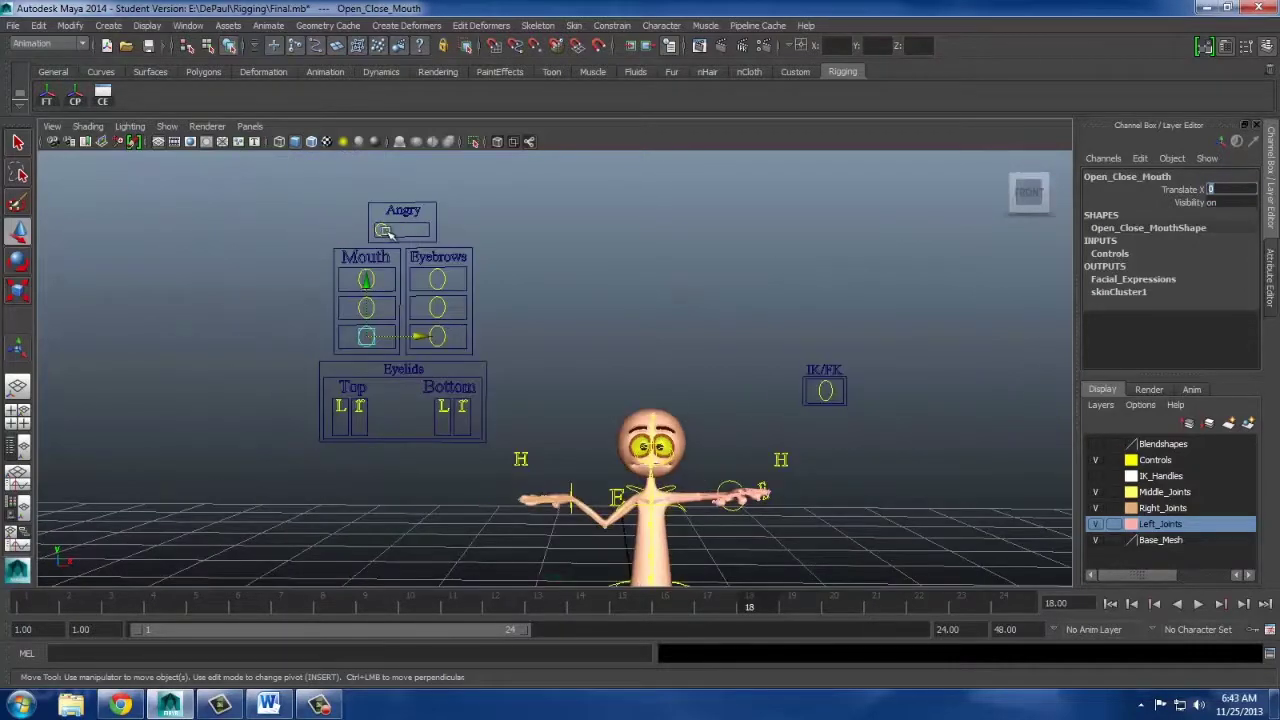
pyautogui.click(385, 232)
pyautogui.scroll(2, 585, 284)
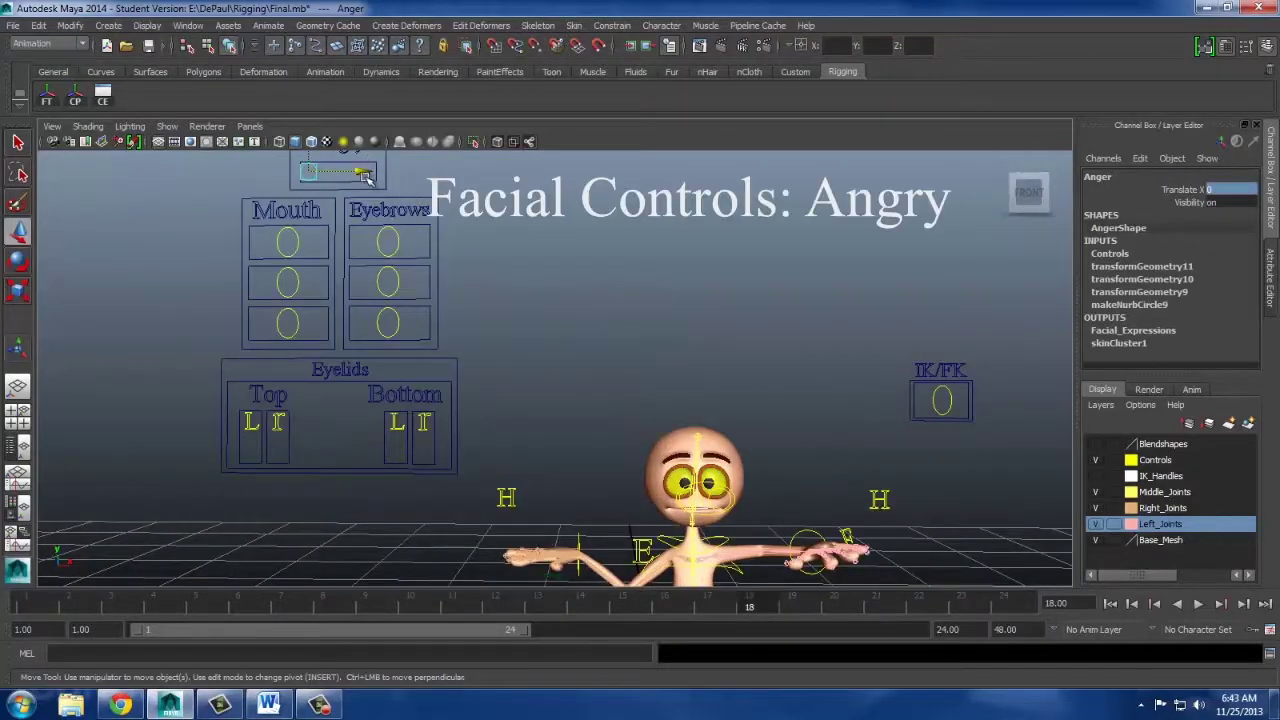
pyautogui.moveTo(366, 173); pyautogui.dragTo(480, 172)
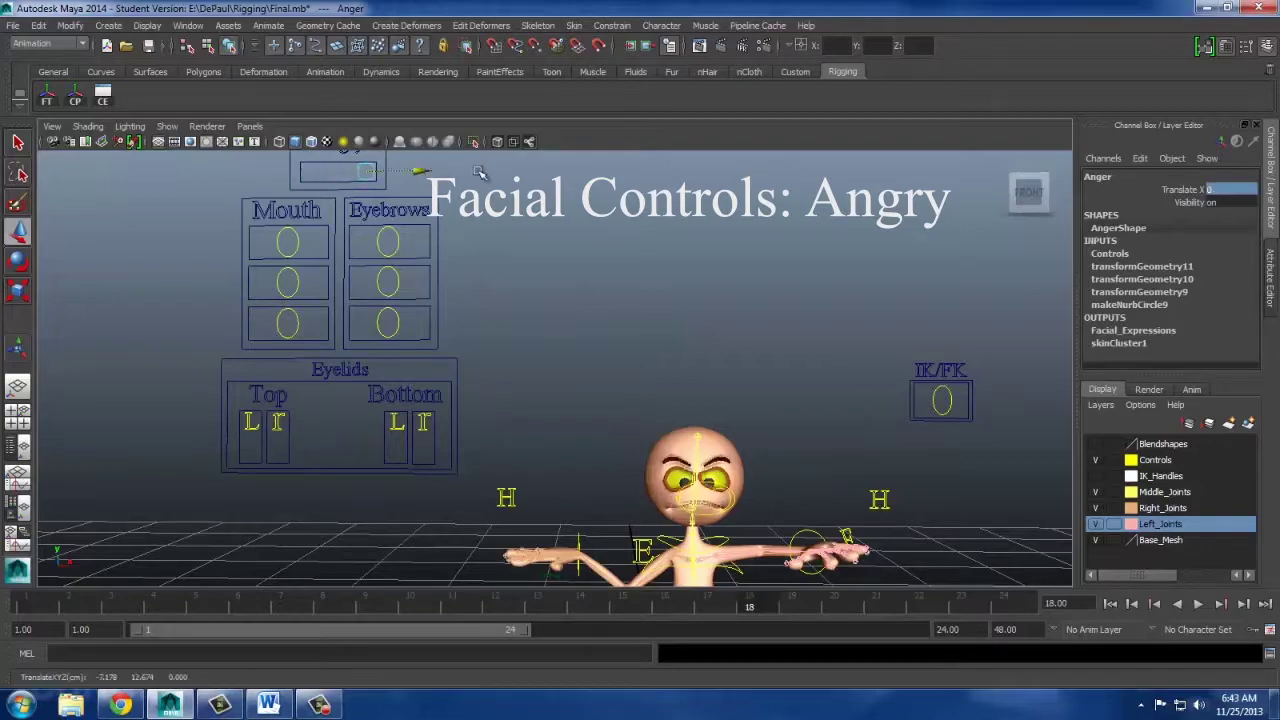
pyautogui.moveTo(665, 325)
pyautogui.keyDown('alt'); pyautogui.mouseDown(button='middle')
pyautogui.moveTo(571, 240)
pyautogui.moveTo(617, 281)
pyautogui.moveTo(645, 333)
pyautogui.mouseUp(button='middle'); pyautogui.keyUp('alt')
pyautogui.scroll(4, 631, 283)
pyautogui.scroll(-5, 630, 283)
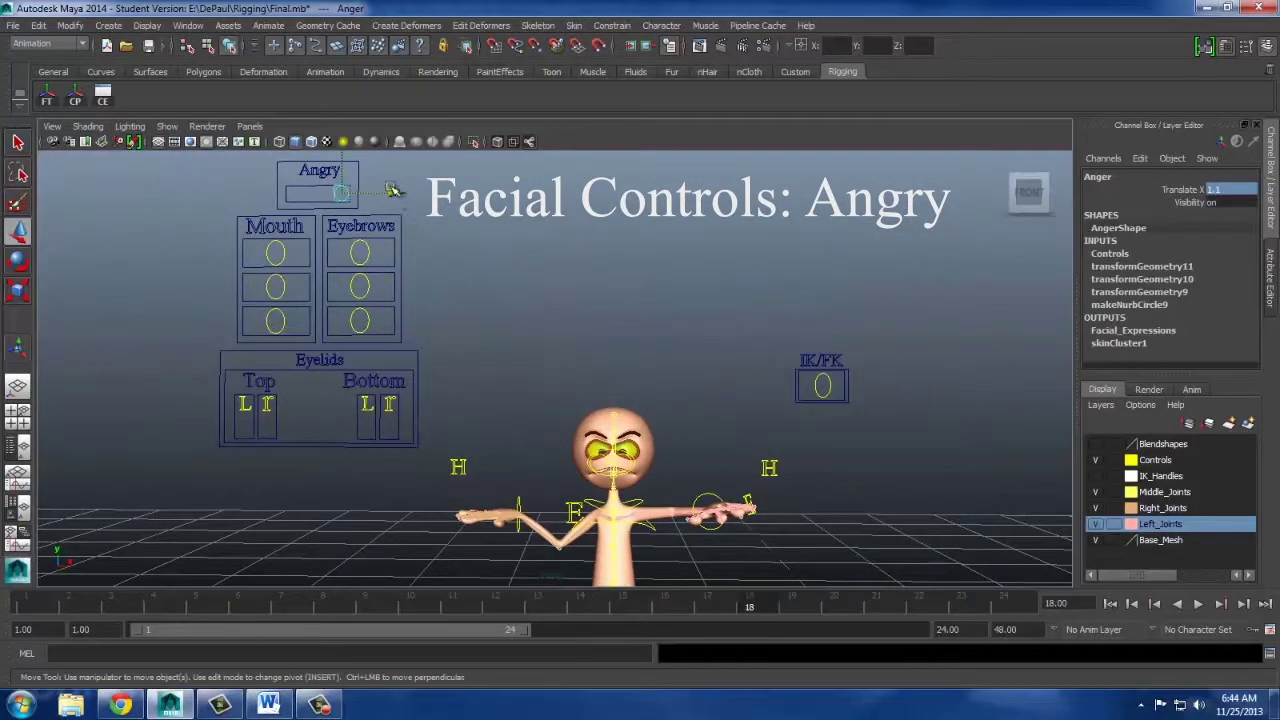
pyautogui.moveTo(391, 189); pyautogui.dragTo(365, 203)
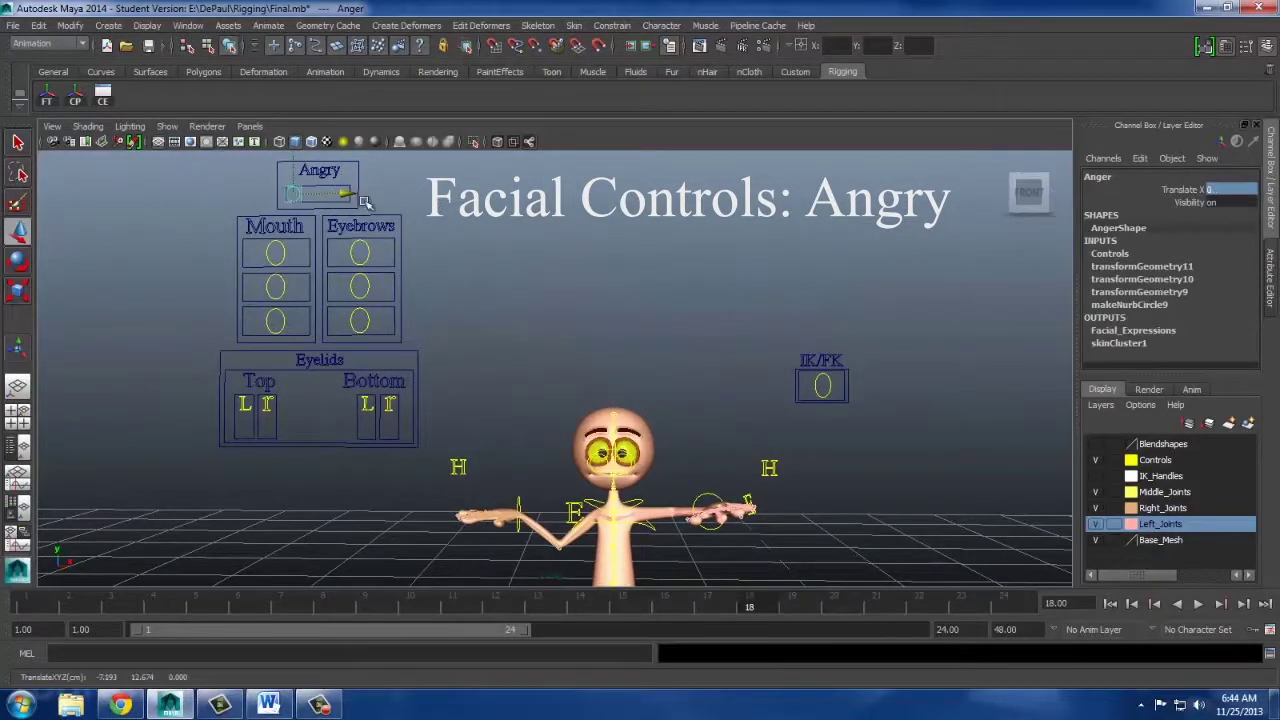